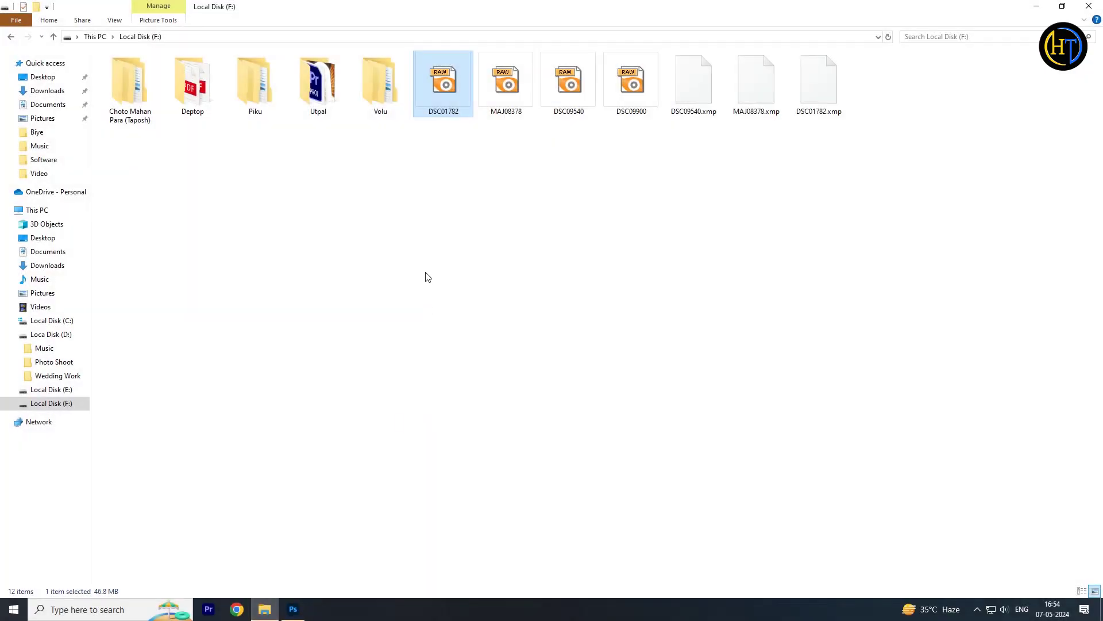
Open the raw photo DSC01782 in Photoshop with exposure raised to +0.40 and shadows to +24.
{"action": "left_click_drag", "start_coordinate": [442, 105], "coordinate": [333, 480]}
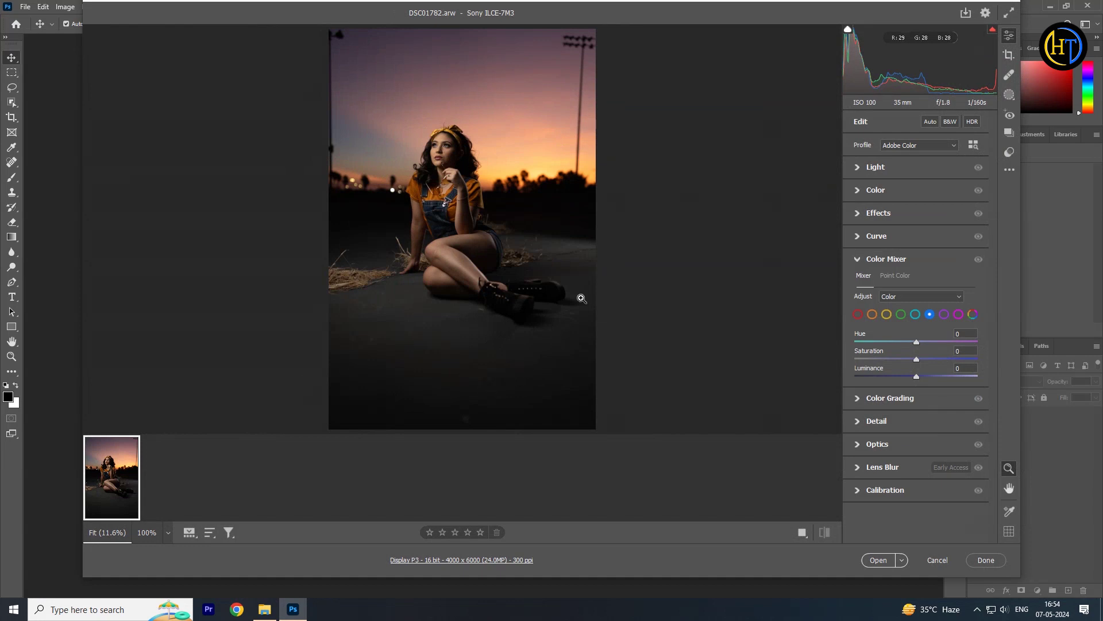
{"action": "left_click", "coordinate": [876, 167]}
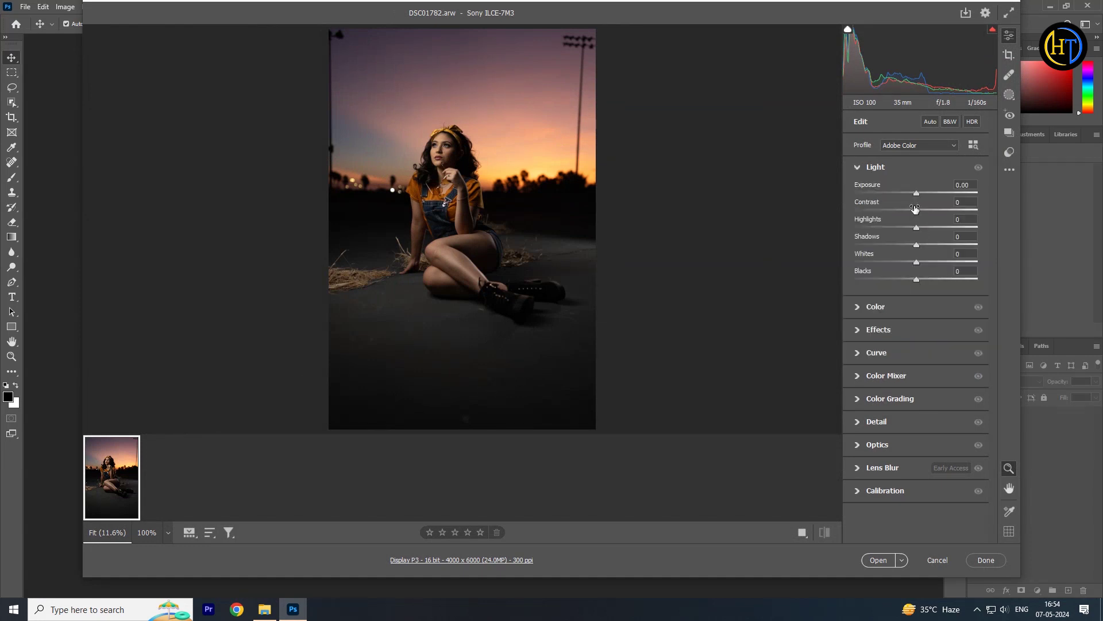
{"action": "left_click_drag", "start_coordinate": [922, 236], "coordinate": [932, 243]}
{"action": "left_click_drag", "start_coordinate": [917, 192], "coordinate": [925, 187]}
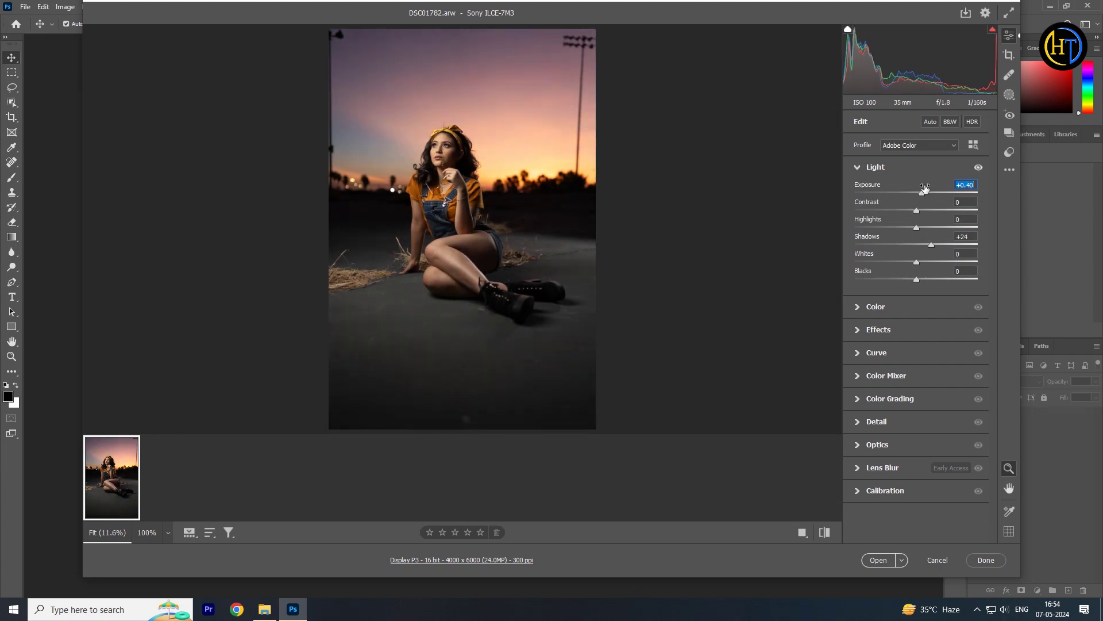
{"action": "left_click", "coordinate": [878, 560]}
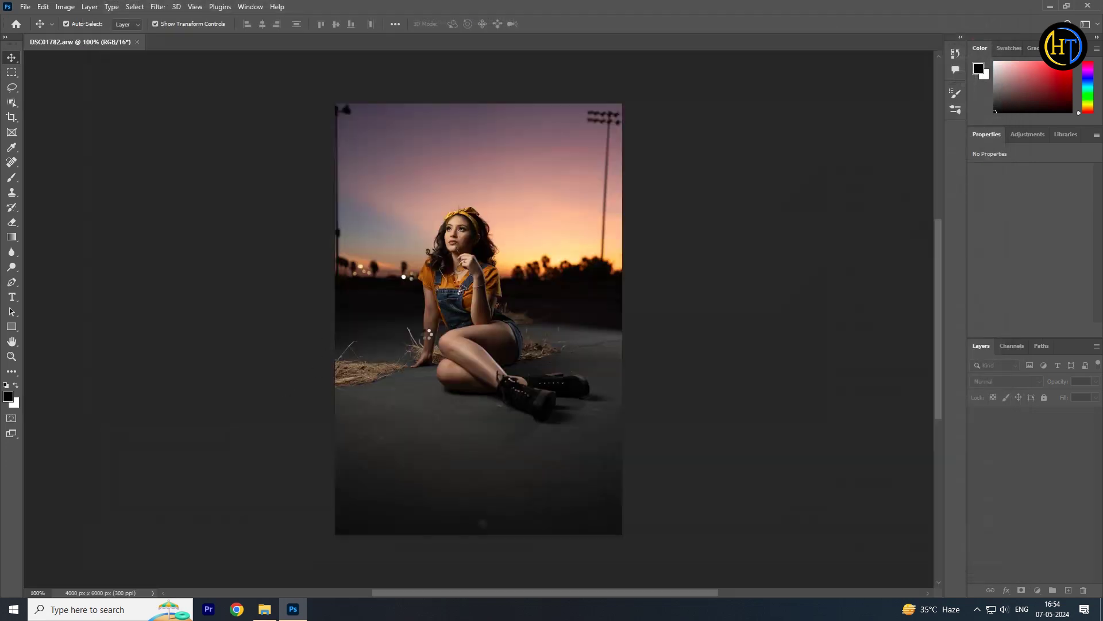
Duplicate the Background layer and make more room for the layer list.
{"action": "left_click", "coordinate": [491, 394], "text": "ctrl"}
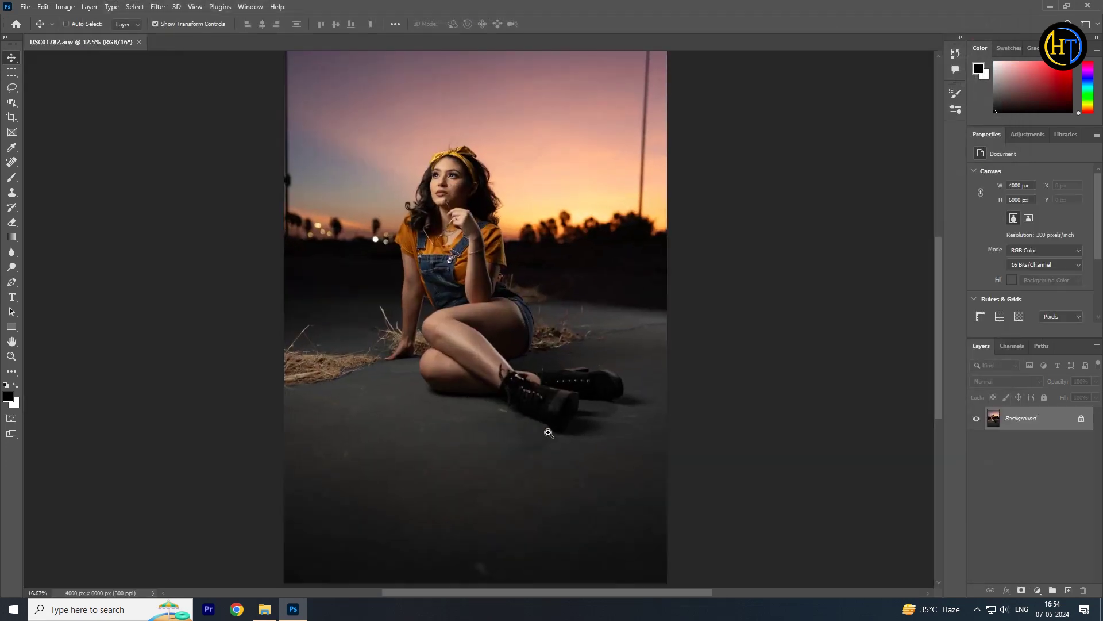
{"action": "left_click", "coordinate": [546, 431], "text": "ctrl"}
{"action": "left_click_drag", "start_coordinate": [562, 421], "coordinate": [534, 262]}
{"action": "left_click", "coordinate": [521, 481], "text": "ctrl"}
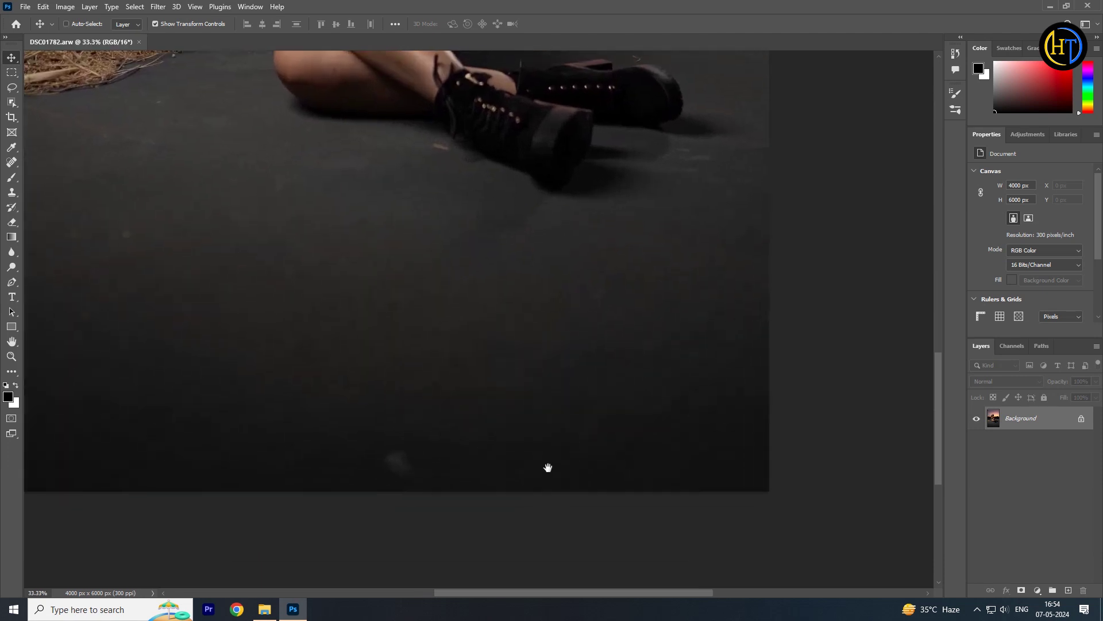
{"action": "left_click_drag", "start_coordinate": [537, 483], "coordinate": [592, 403]}
{"action": "left_click_drag", "start_coordinate": [1027, 426], "coordinate": [1068, 590]}
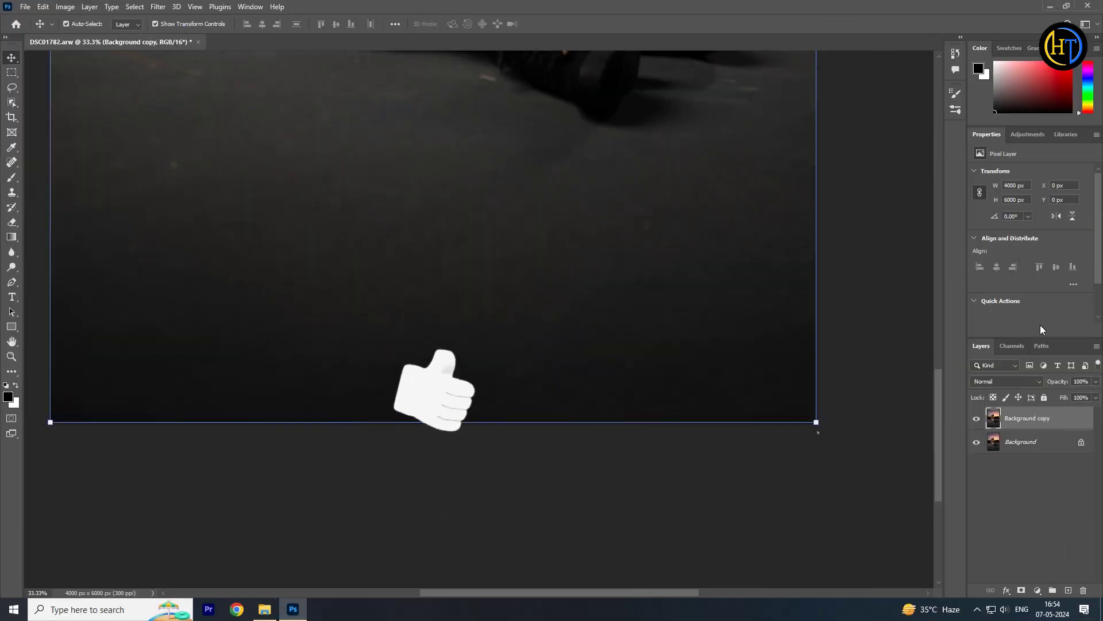
{"action": "left_click_drag", "start_coordinate": [1042, 338], "coordinate": [1033, 260]}
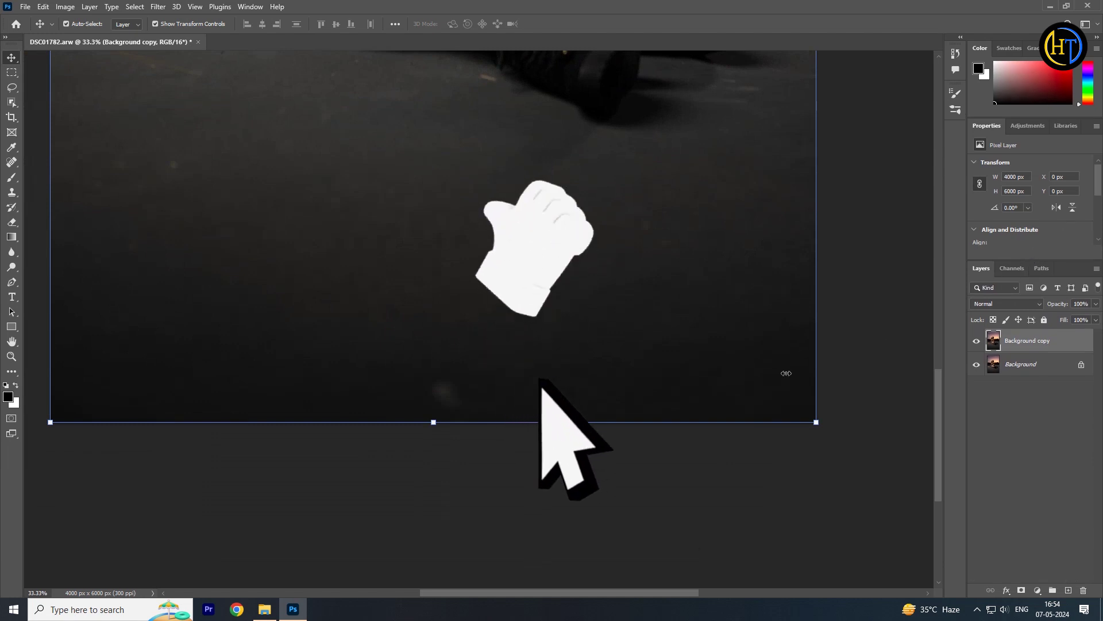
Remove the light spot on the ground near the photo's lower edge with an enlarged Spot Healing Brush.
{"action": "left_click", "coordinate": [12, 163]}
{"action": "left_click", "coordinate": [50, 163]}
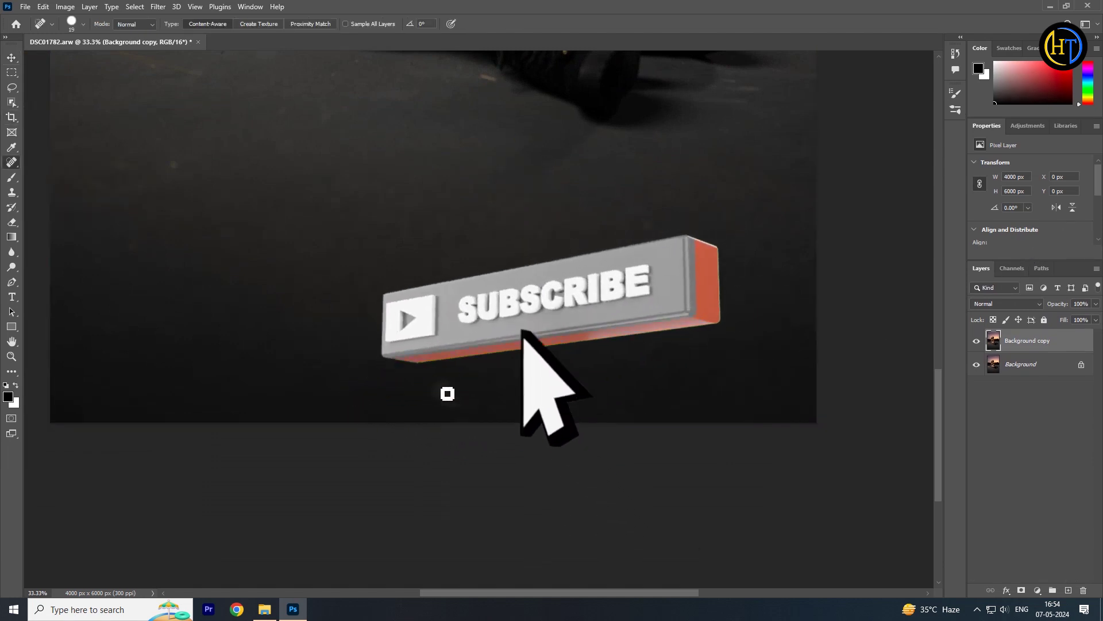
{"action": "key", "text": "]"}
{"action": "key", "text": "]"}
{"action": "key", "text": "]"}
{"action": "key", "text": "]"}
{"action": "key", "text": "]"}
{"action": "key", "text": "]"}
{"action": "key", "text": "]"}
{"action": "key", "text": "]"}
{"action": "key", "text": "]"}
{"action": "key", "text": "]"}
{"action": "key", "text": "]"}
{"action": "key", "text": "]"}
{"action": "key", "text": "]"}
{"action": "key", "text": "]"}
{"action": "key", "text": "]"}
{"action": "key", "text": "]"}
{"action": "key", "text": "]"}
{"action": "key", "text": "]"}
{"action": "key", "text": "]"}
{"action": "key", "text": "]"}
{"action": "left_click", "coordinate": [446, 394]}
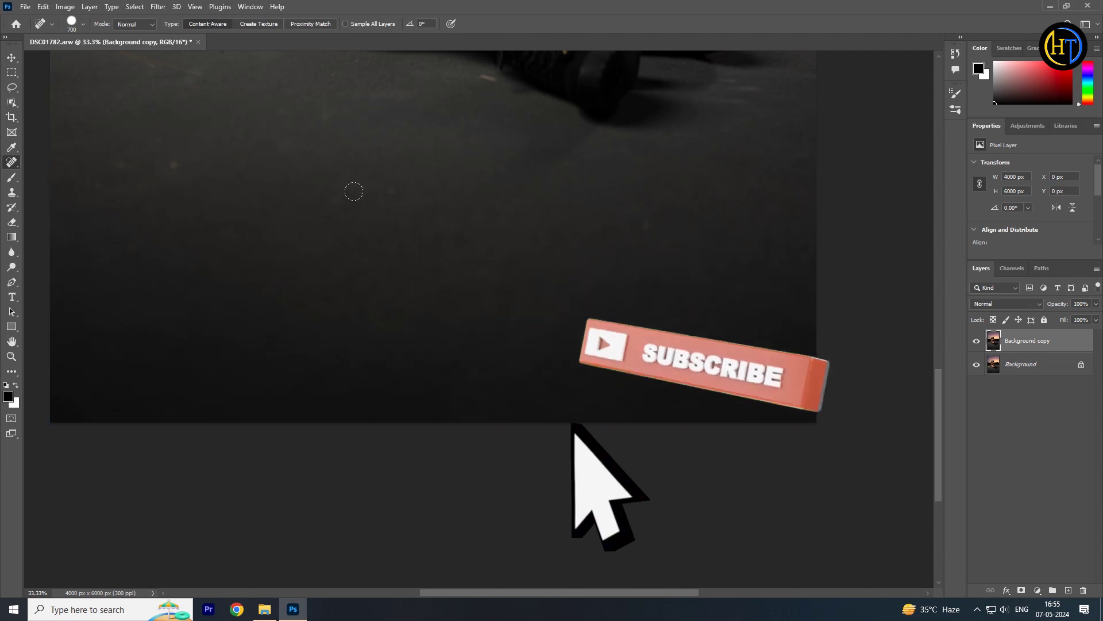
Heal the small marks on the ground in front of the straw with the Spot Healing Brush at size 100.
{"action": "scroll", "coordinate": [362, 180], "scroll_direction": "up", "scroll_amount": 3}
{"action": "scroll", "coordinate": [273, 263], "scroll_direction": "down", "scroll_amount": 1}
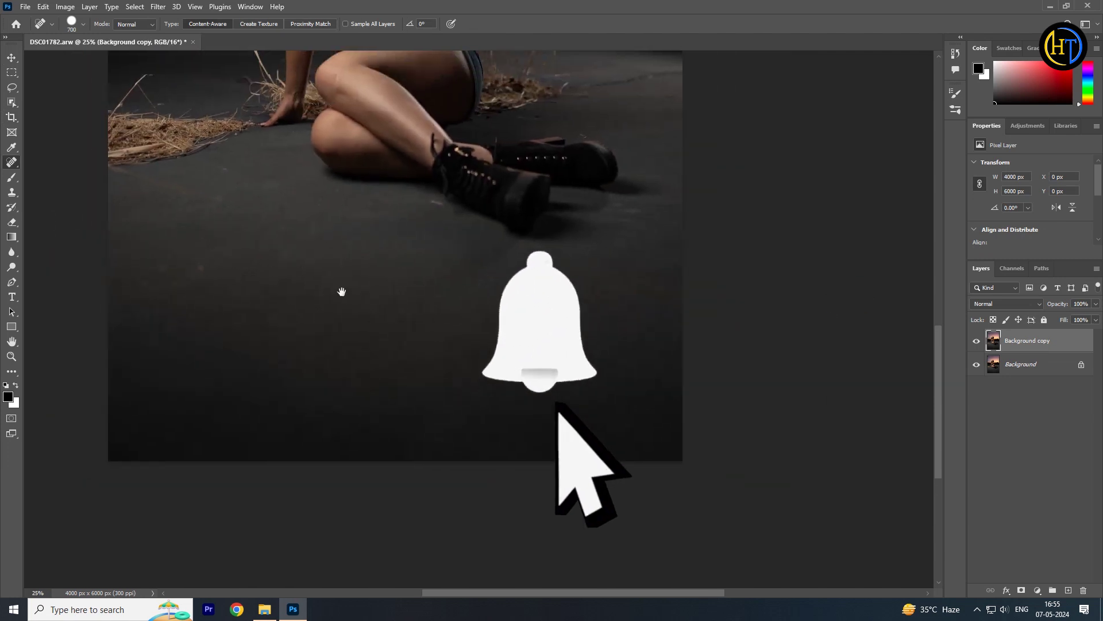
{"action": "key", "text": "bracketleft"}
{"action": "key", "text": "bracketleft"}
{"action": "key", "text": "bracketleft"}
{"action": "key", "text": "bracketleft"}
{"action": "key", "text": "bracketleft"}
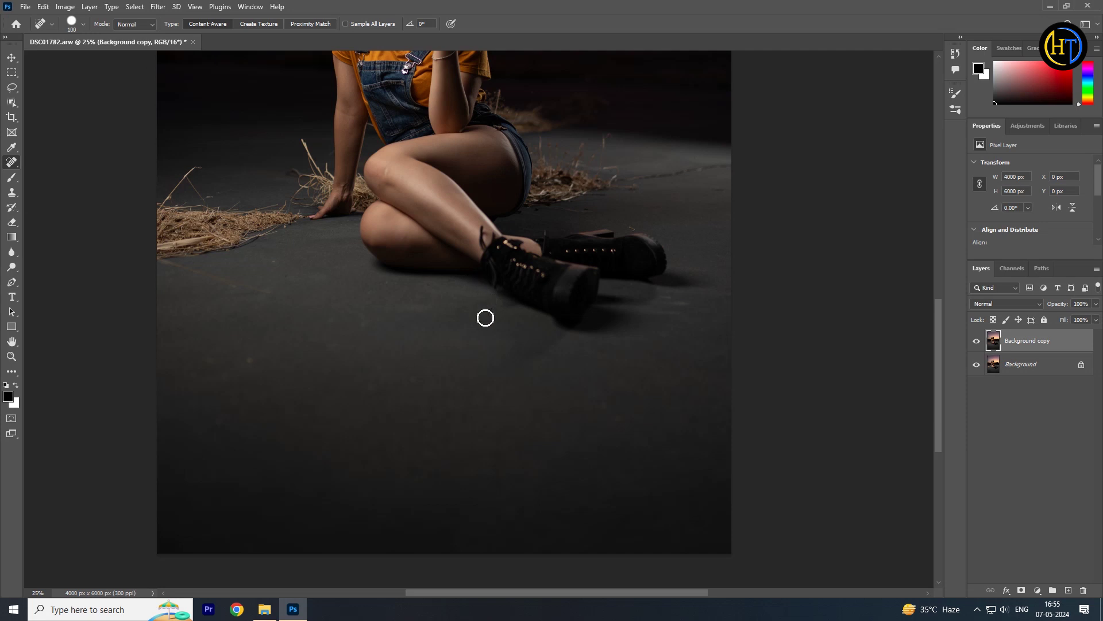
{"action": "left_click", "coordinate": [251, 365]}
{"action": "left_click_drag", "start_coordinate": [262, 297], "coordinate": [173, 267]}
Spot-heal the blemish beside the nose and the dark mole on the woman's cheek with a smaller brush.
{"action": "scroll", "coordinate": [313, 328], "scroll_direction": "up", "scroll_amount": 5}
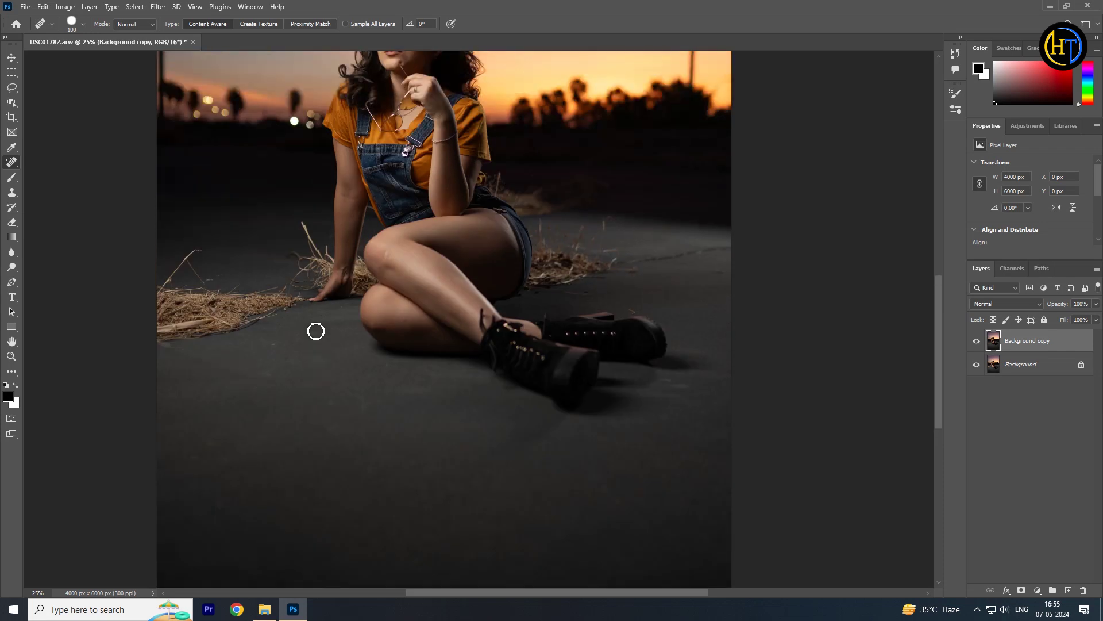
{"action": "scroll", "coordinate": [225, 300], "scroll_direction": "up", "scroll_amount": 3}
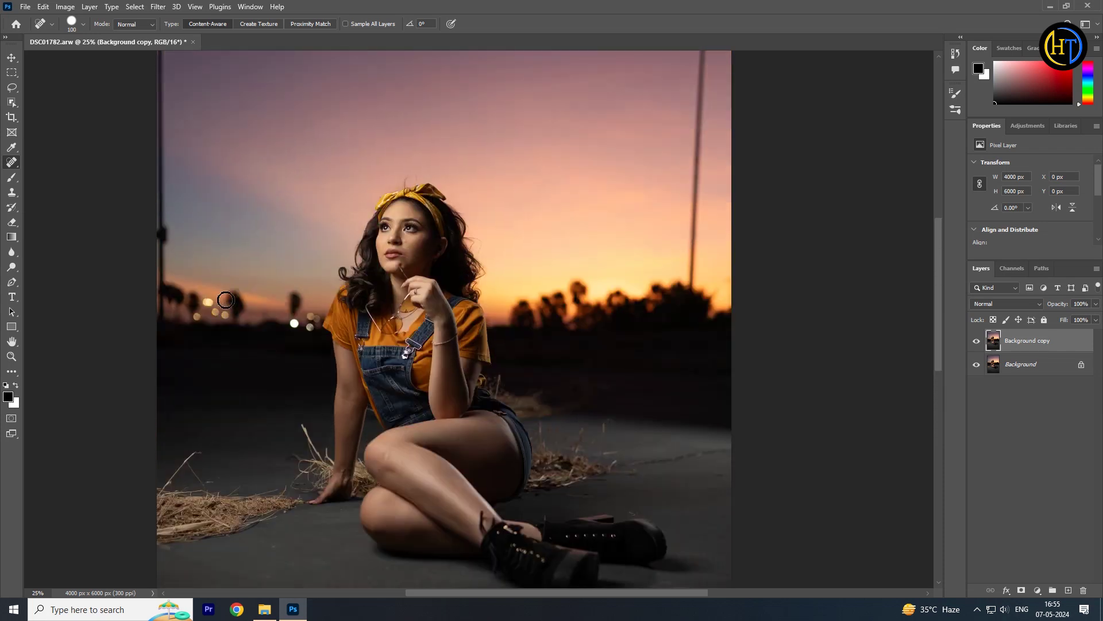
{"action": "left_click", "coordinate": [412, 243], "text": "ctrl"}
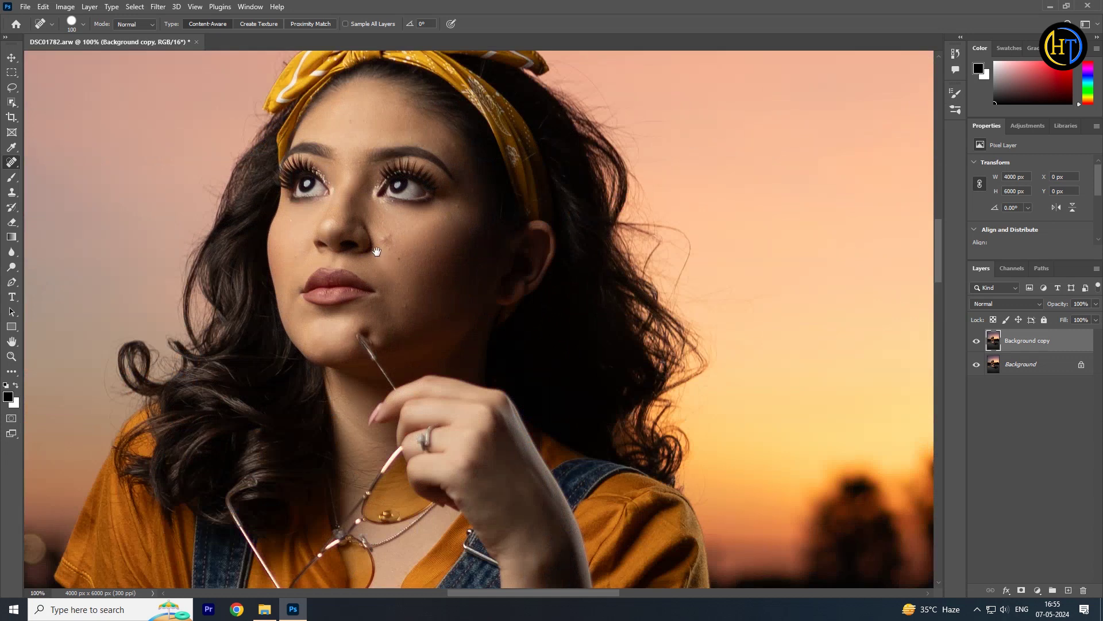
{"action": "left_click_drag", "start_coordinate": [377, 248], "coordinate": [423, 321]}
{"action": "left_click", "coordinate": [437, 330], "text": "ctrl"}
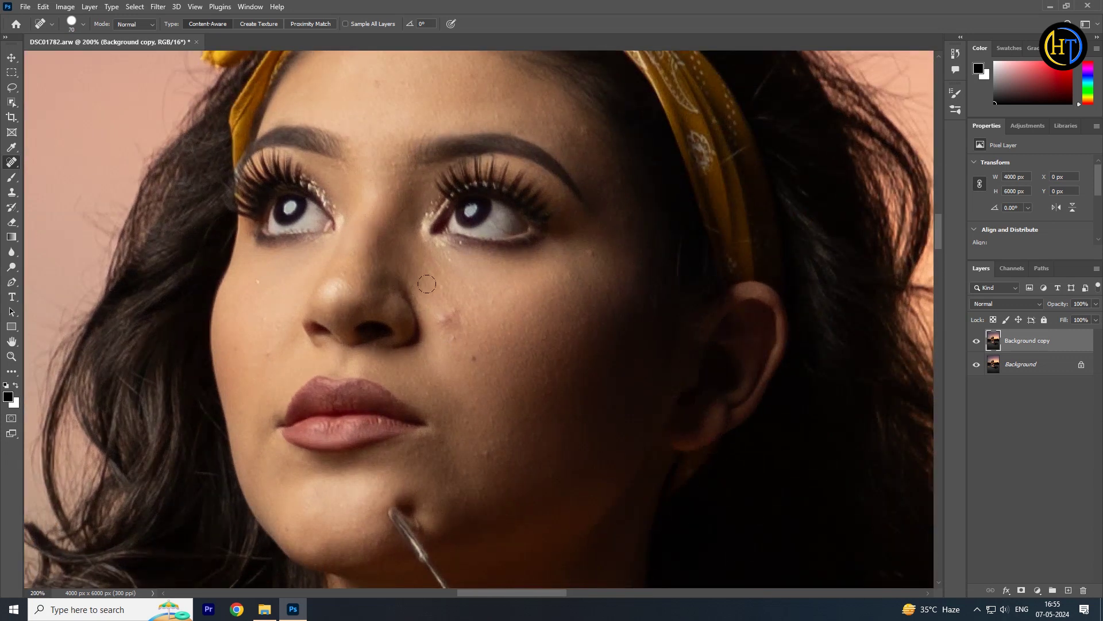
{"action": "key", "text": "bracketleft"}
{"action": "left_click", "coordinate": [443, 315]}
{"action": "left_click", "coordinate": [472, 358]}
Spot-heal the remaining small blemishes on the woman's forehead.
{"action": "scroll", "coordinate": [492, 400], "scroll_direction": "down", "scroll_amount": 2}
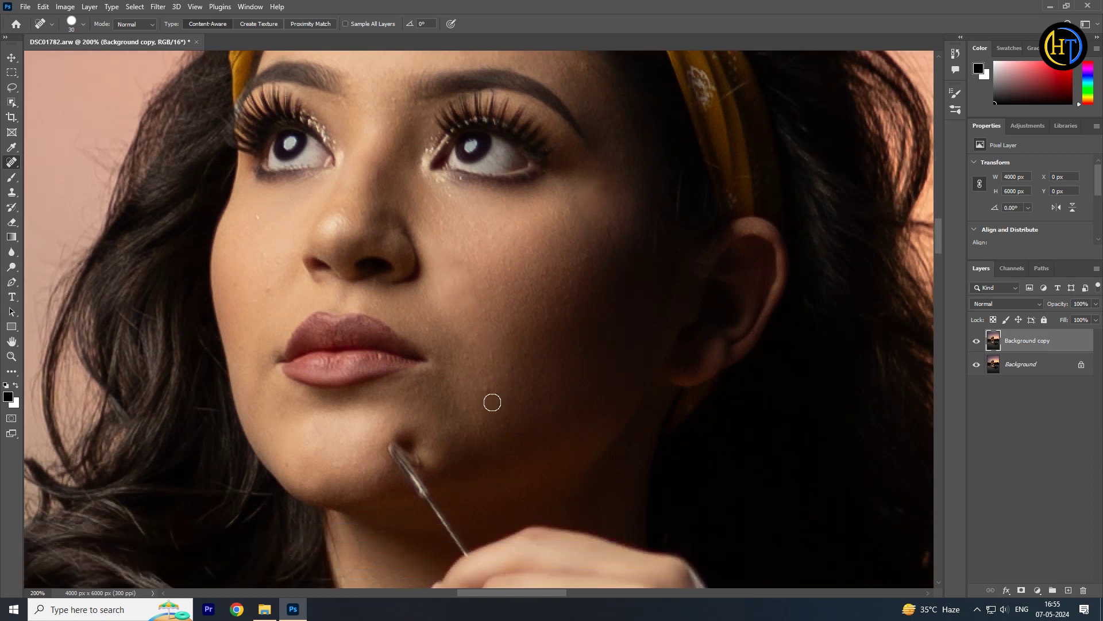
{"action": "scroll", "coordinate": [431, 268], "scroll_direction": "up", "scroll_amount": 4}
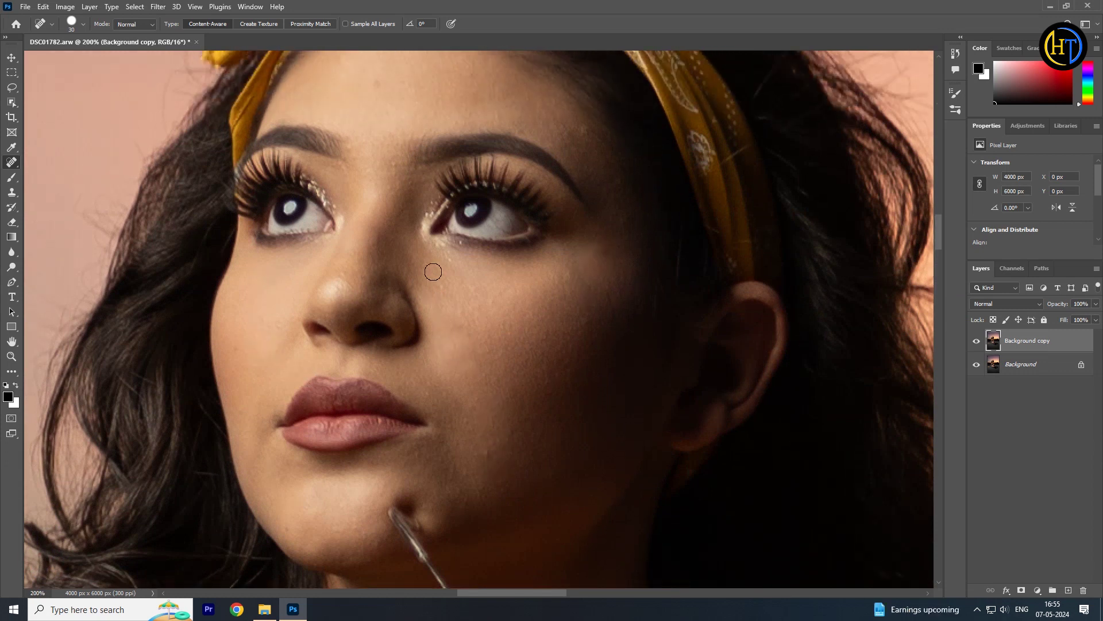
{"action": "left_click", "coordinate": [378, 162]}
{"action": "left_click_drag", "start_coordinate": [458, 152], "coordinate": [479, 170]}
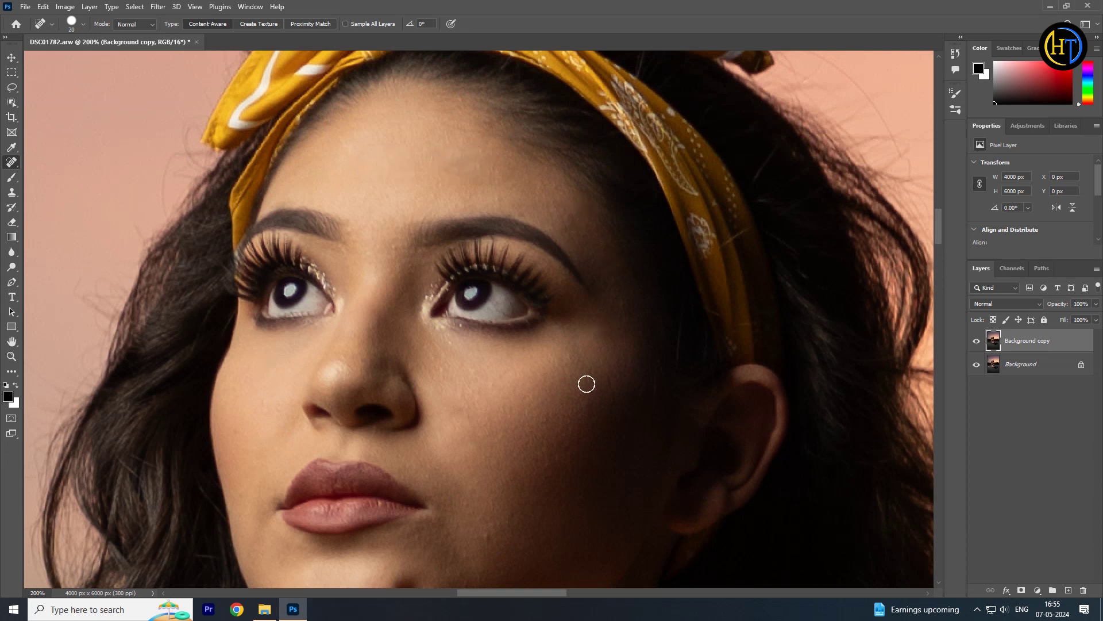
Duplicate the retouched Background copy layer.
{"action": "scroll", "coordinate": [404, 217], "scroll_direction": "down", "scroll_amount": 3}
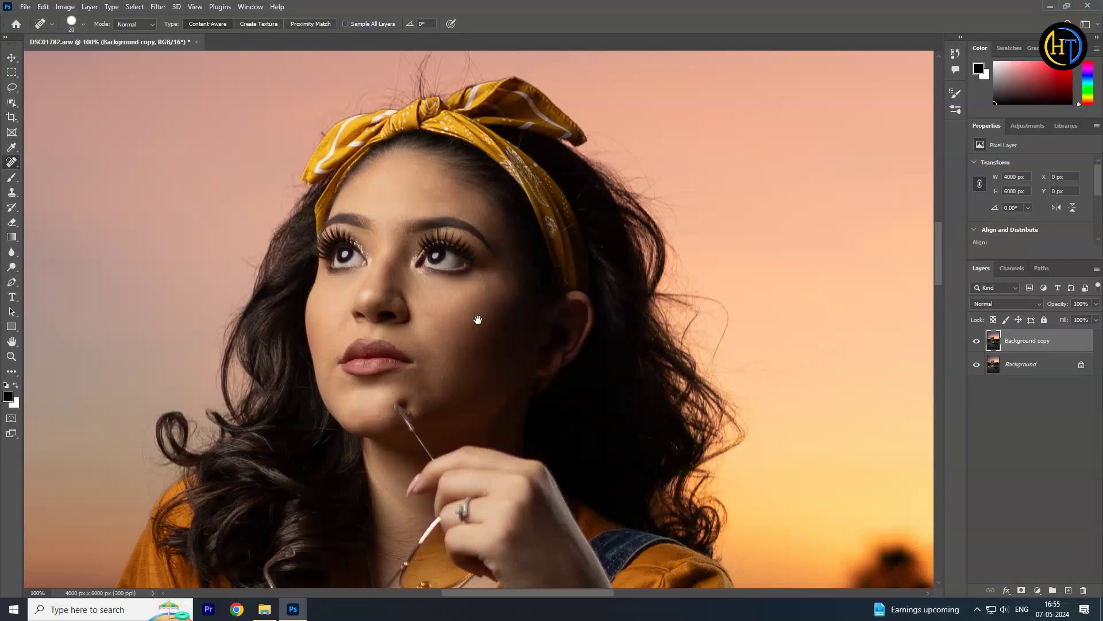
{"action": "scroll", "coordinate": [476, 320], "scroll_direction": "up", "scroll_amount": 3}
{"action": "scroll", "coordinate": [482, 241], "scroll_direction": "down", "scroll_amount": 4}
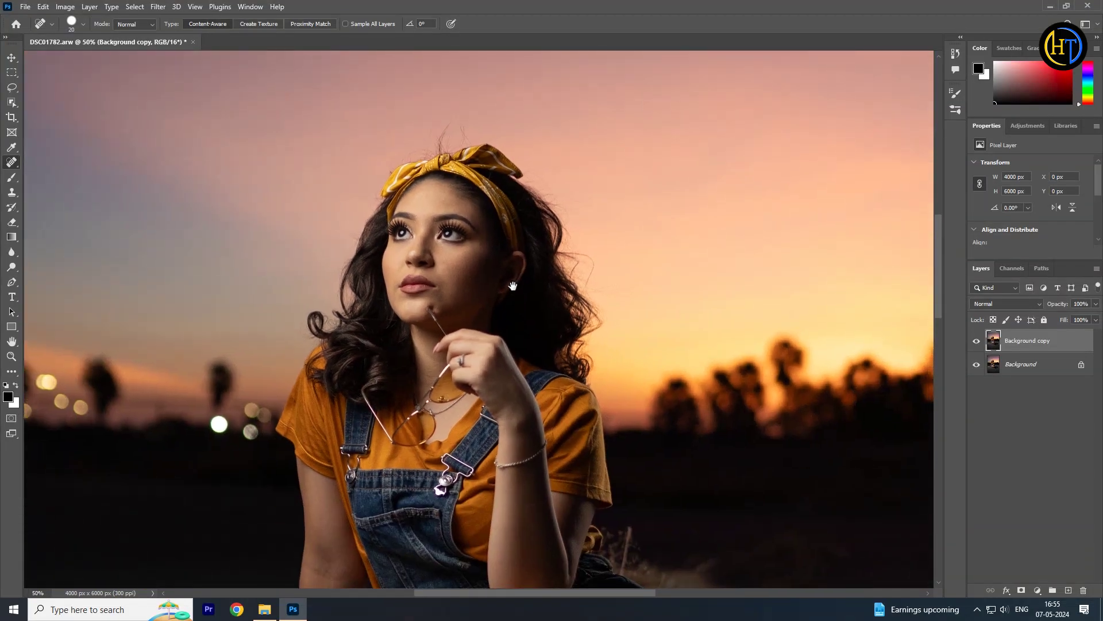
{"action": "scroll", "coordinate": [496, 241], "scroll_direction": "down", "scroll_amount": 1}
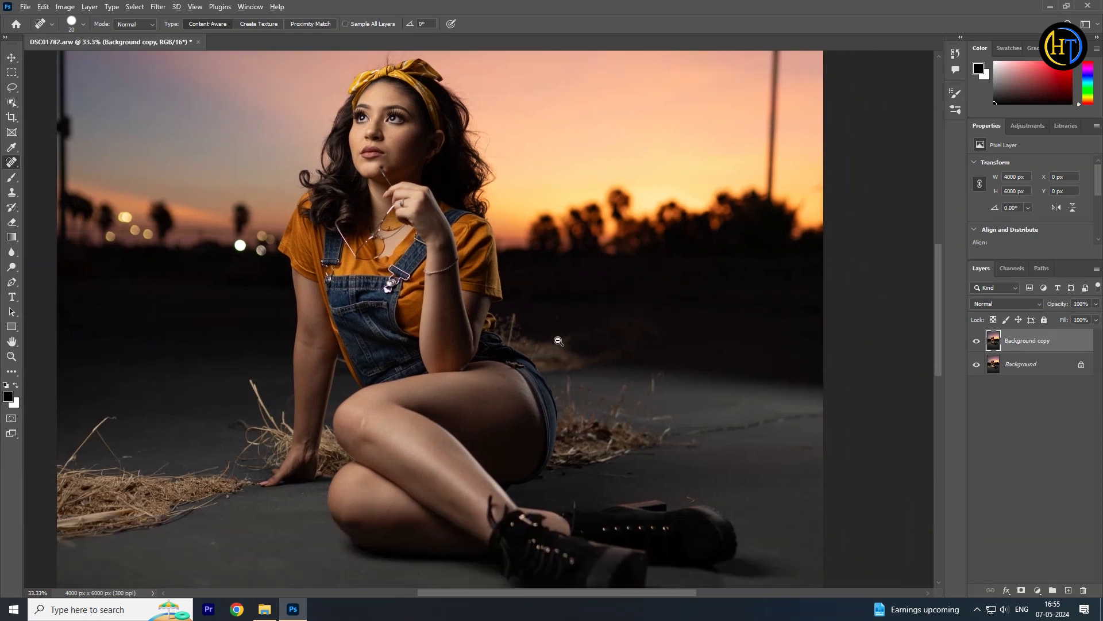
{"action": "scroll", "coordinate": [640, 374], "scroll_direction": "down", "scroll_amount": 1}
{"action": "scroll", "coordinate": [619, 357], "scroll_direction": "down", "scroll_amount": 2}
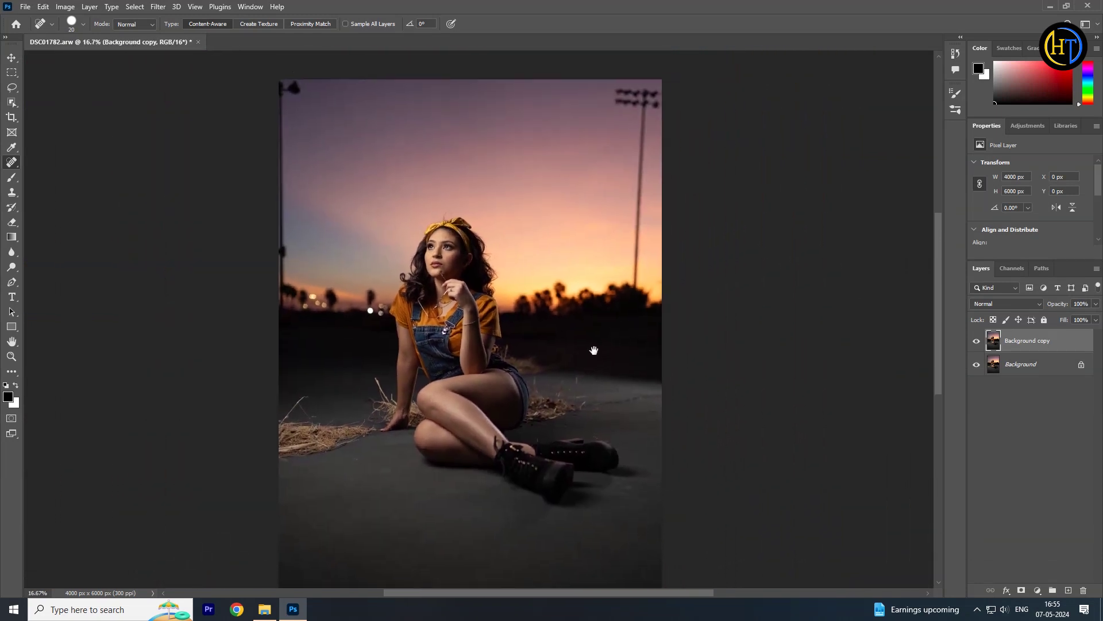
{"action": "left_click", "coordinate": [12, 58]}
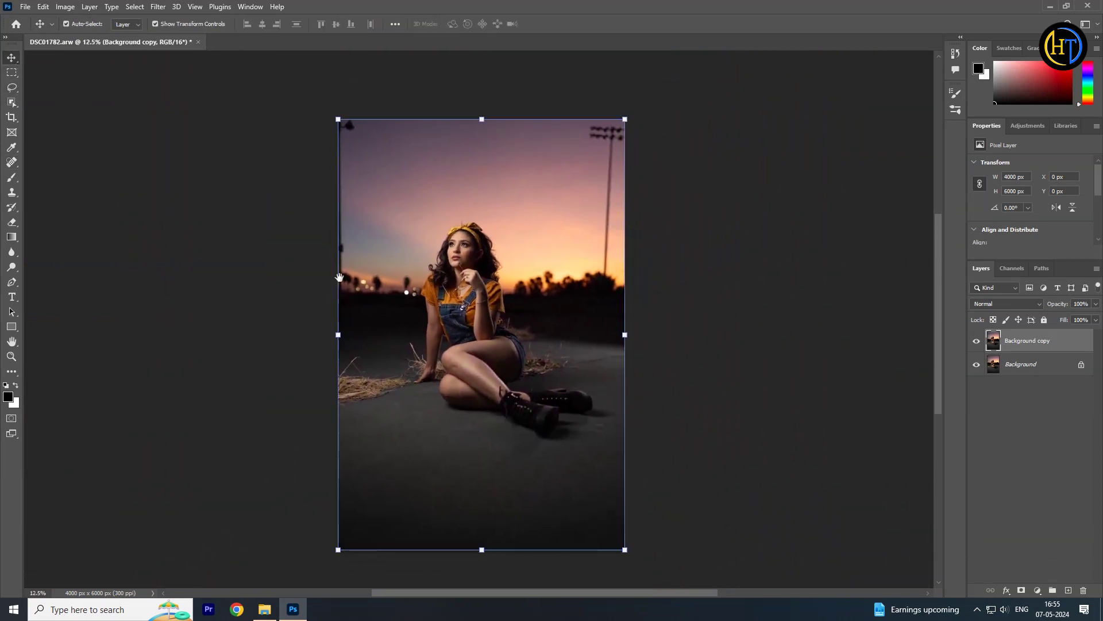
{"action": "left_click_drag", "start_coordinate": [505, 312], "coordinate": [459, 300]}
{"action": "left_click", "coordinate": [712, 325]}
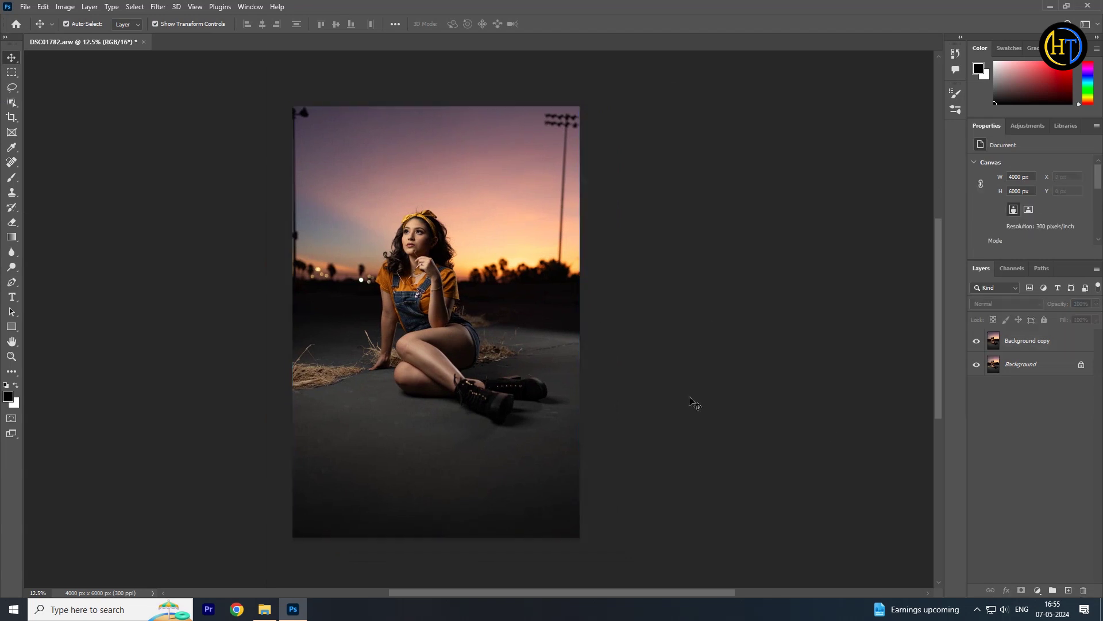
{"action": "left_click_drag", "start_coordinate": [1043, 344], "coordinate": [1068, 590]}
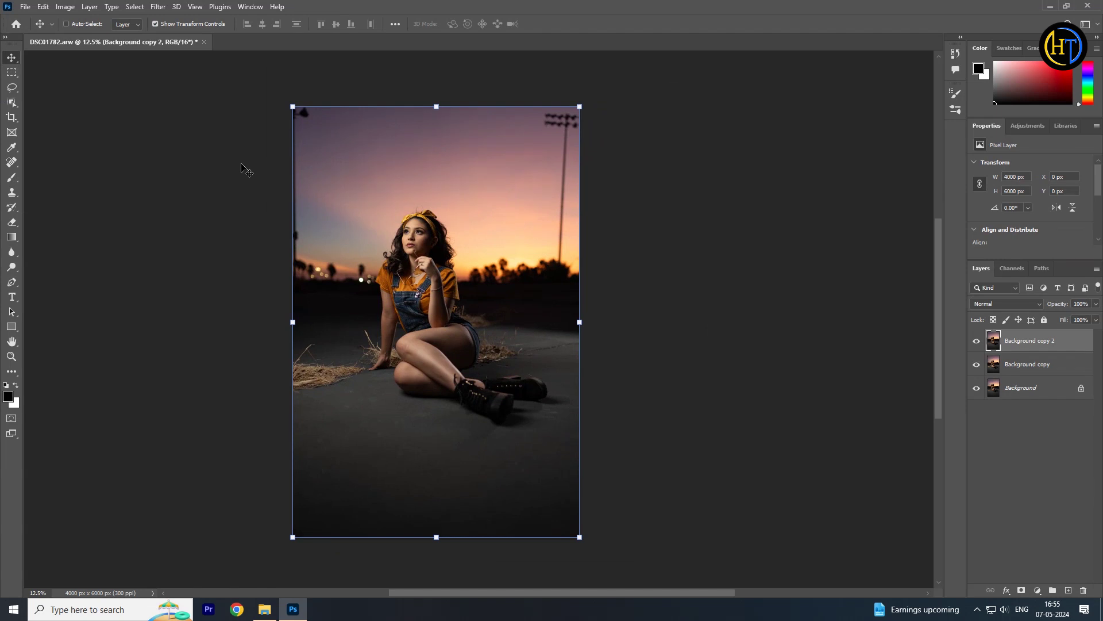
Start the Camera Raw Filter on the topmost layer and set the temperature to -3.
{"action": "key", "text": "ctrl+shift+a"}
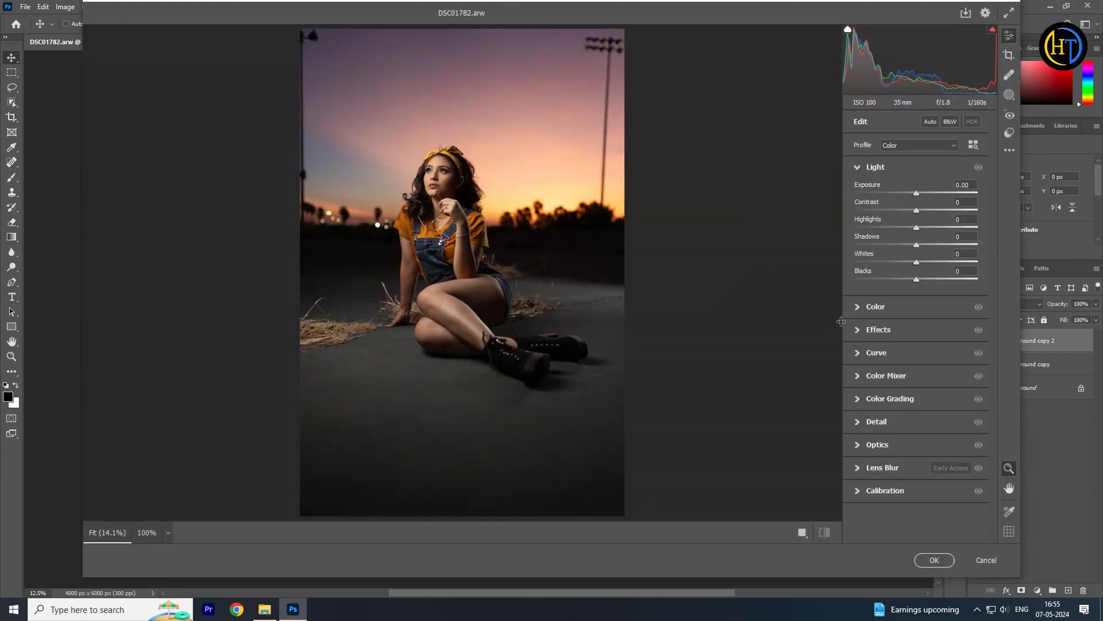
{"action": "left_click", "coordinate": [903, 313]}
{"action": "mouse_move", "coordinate": [913, 231]}
{"action": "left_mouse_down"}
{"action": "mouse_move", "coordinate": [902, 231]}
{"action": "mouse_move", "coordinate": [918, 229]}
{"action": "left_mouse_up"}
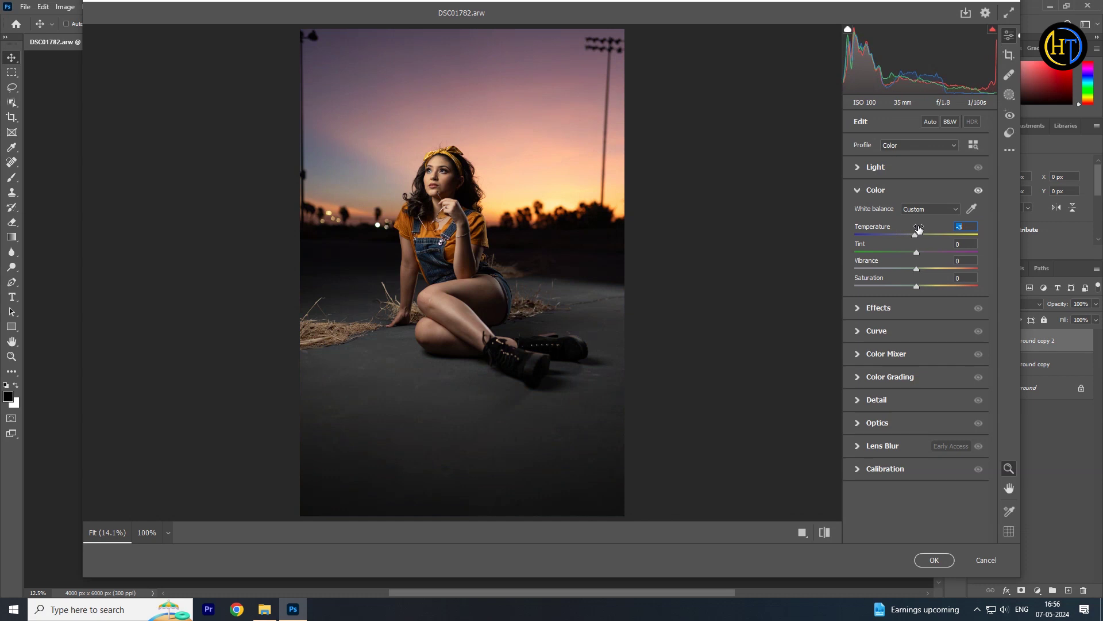
In the Color Mixer, adjust the hue of the blues and increase their saturation.
{"action": "left_click", "coordinate": [908, 356]}
{"action": "left_click_drag", "start_coordinate": [915, 342], "coordinate": [954, 363]}
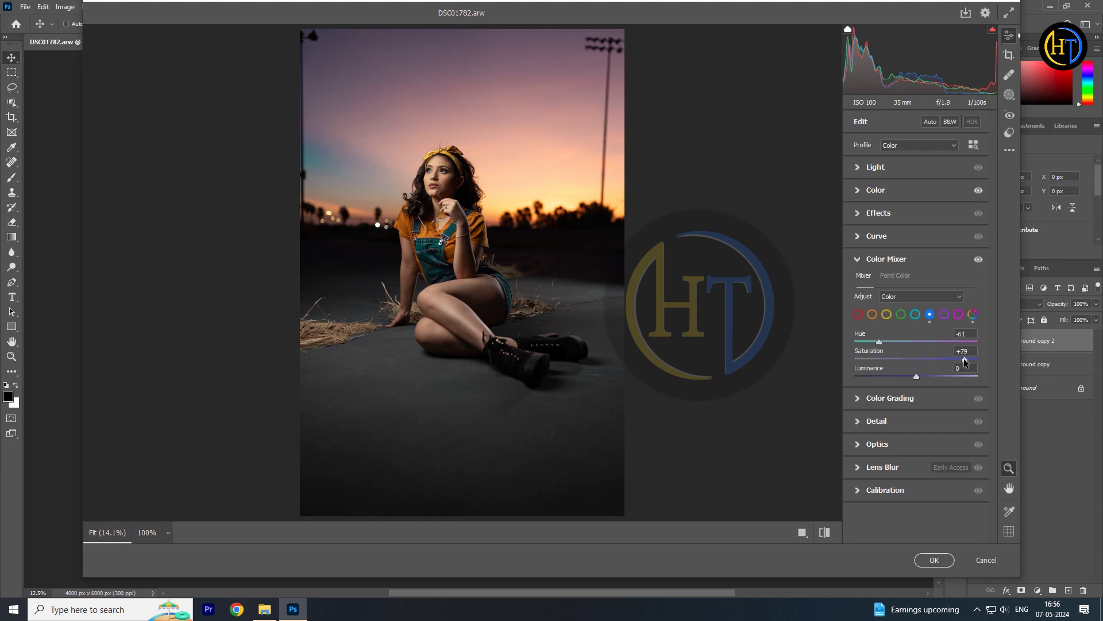
{"action": "left_click", "coordinate": [904, 358]}
{"action": "left_click_drag", "start_coordinate": [926, 360], "coordinate": [946, 359]}
Set the saturation of the aquas to +93 and of the yellows to +100.
{"action": "left_click", "coordinate": [918, 316]}
{"action": "left_click_drag", "start_coordinate": [928, 360], "coordinate": [943, 359]}
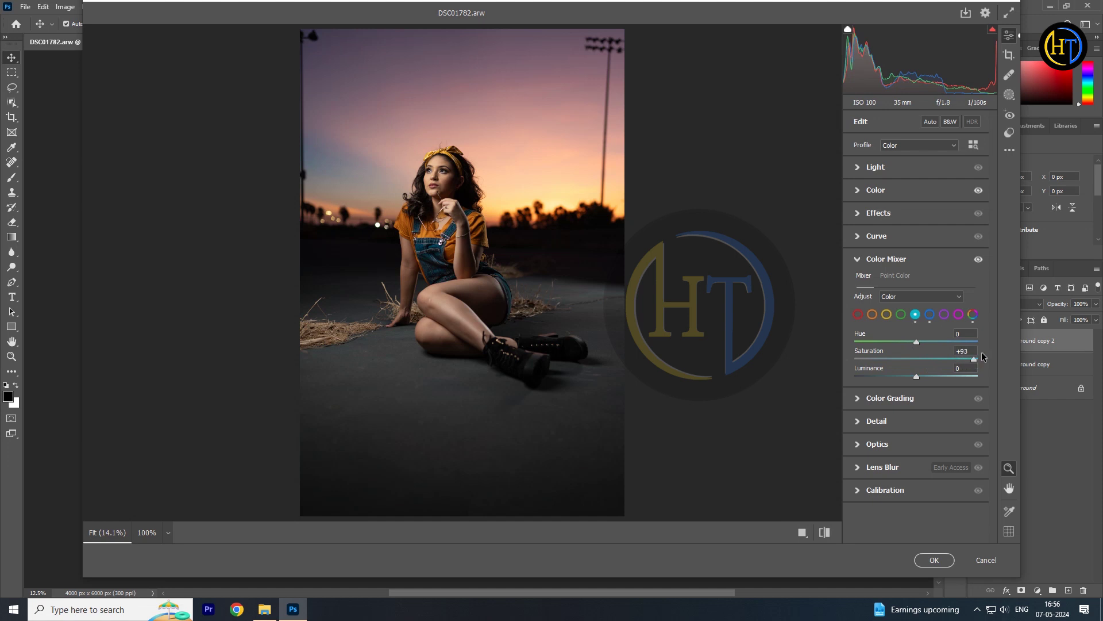
{"action": "left_click", "coordinate": [887, 314]}
{"action": "left_click_drag", "start_coordinate": [924, 359], "coordinate": [974, 362]}
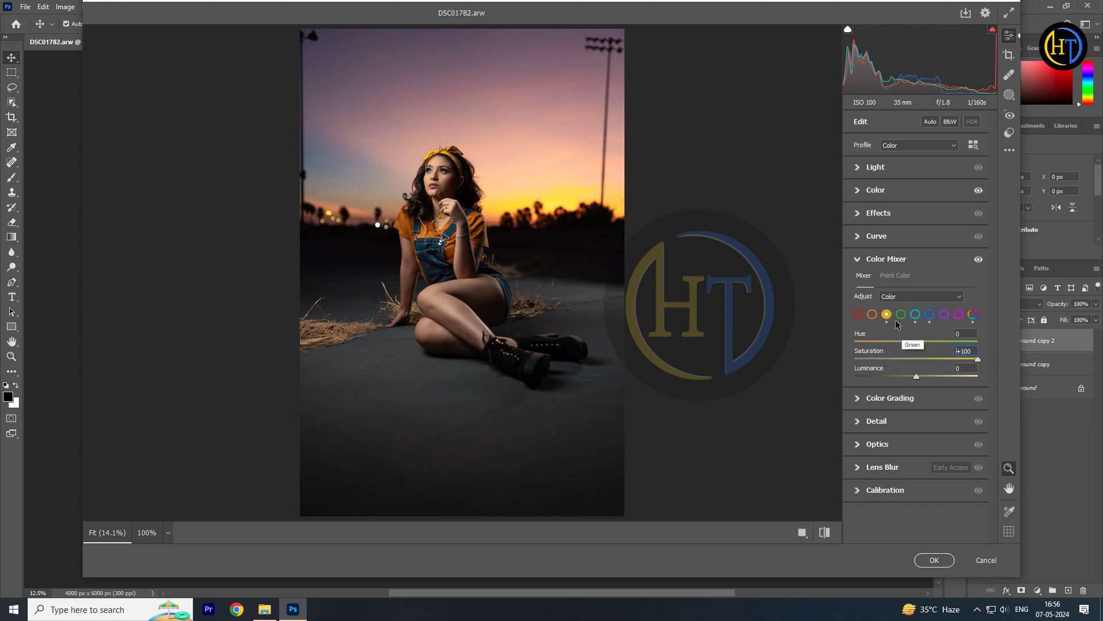
Set the saturation of the oranges to +41 and apply the Camera Raw Filter.
{"action": "left_click", "coordinate": [872, 314]}
{"action": "left_click_drag", "start_coordinate": [918, 359], "coordinate": [954, 358]}
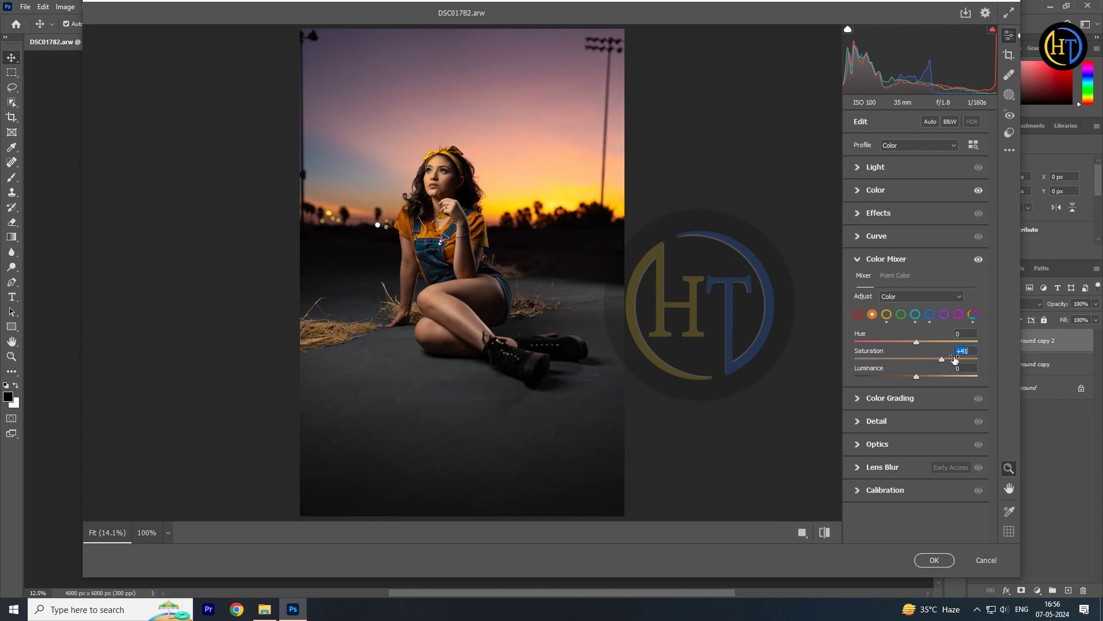
{"action": "left_click", "coordinate": [933, 559]}
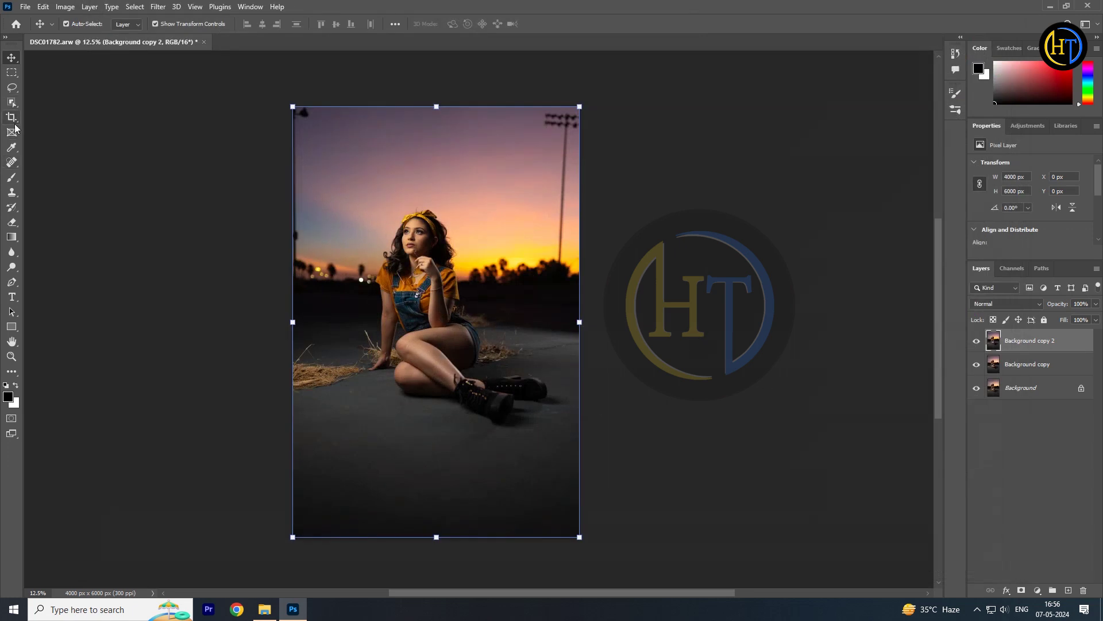
Select the woman with Select Subject and turn the selection into a layer mask on Background copy 2.
{"action": "left_click", "coordinate": [17, 163]}
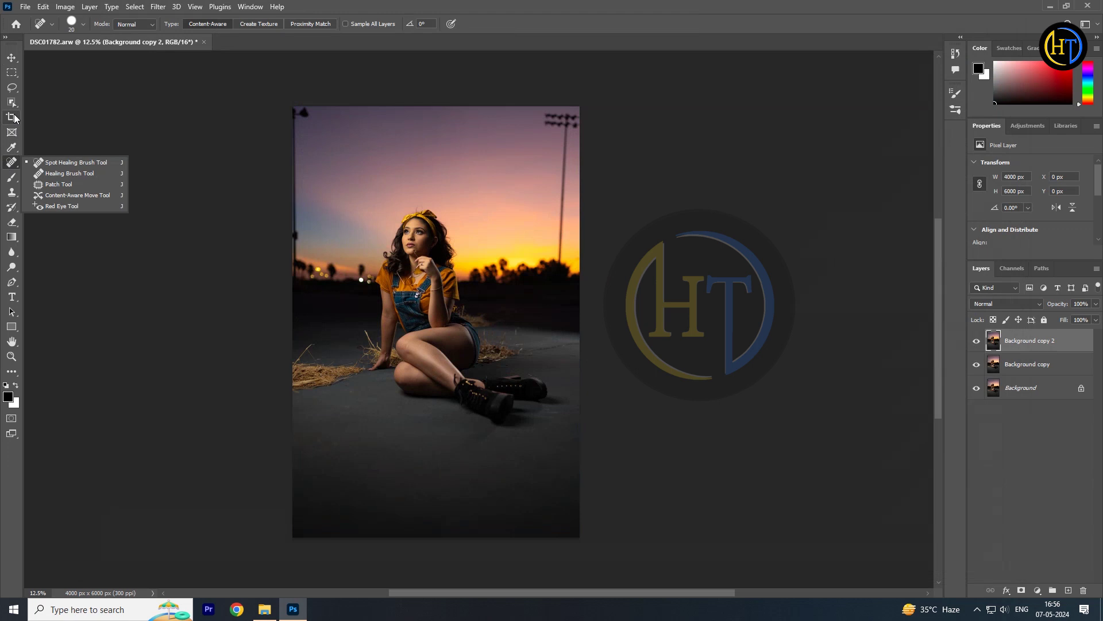
{"action": "left_click", "coordinate": [11, 112]}
{"action": "left_click", "coordinate": [12, 89]}
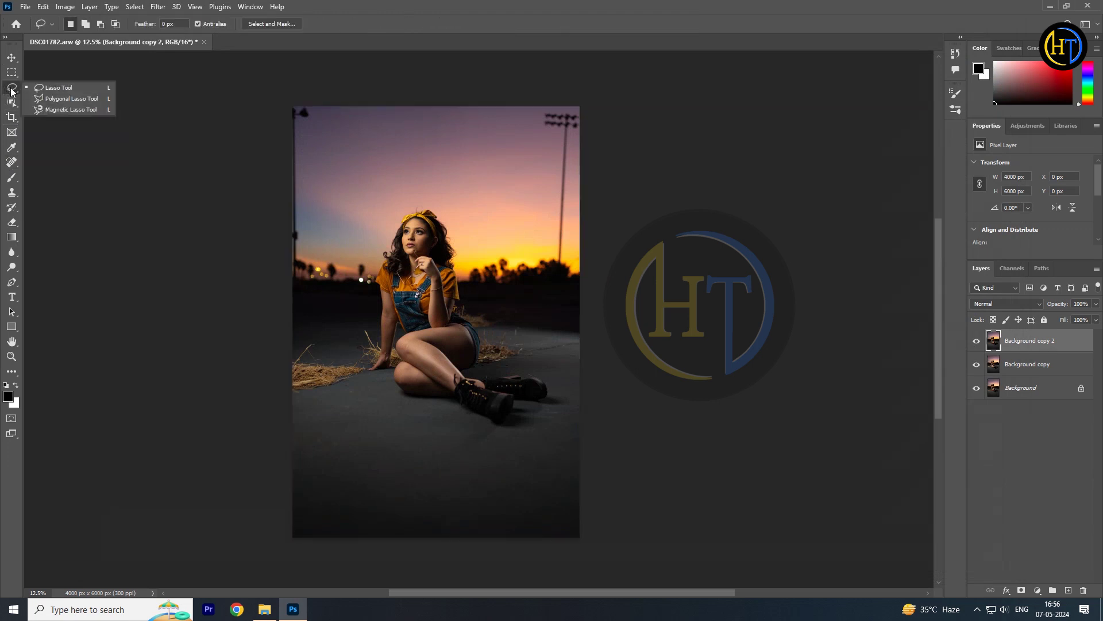
{"action": "left_click", "coordinate": [11, 102]}
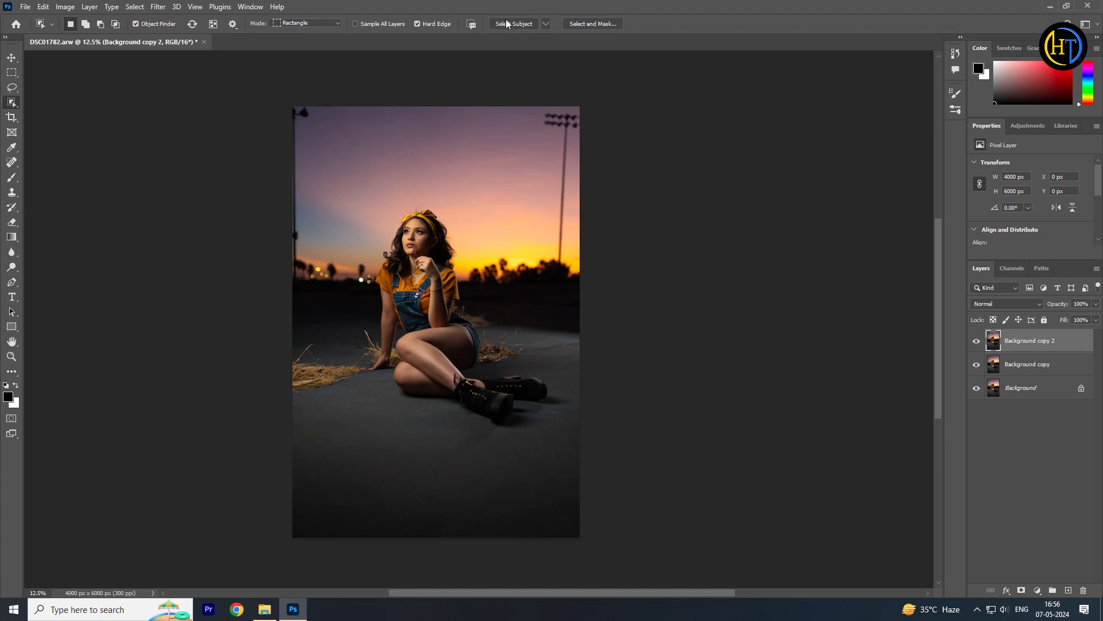
{"action": "key", "text": "shift+w"}
{"action": "left_click", "coordinate": [341, 23]}
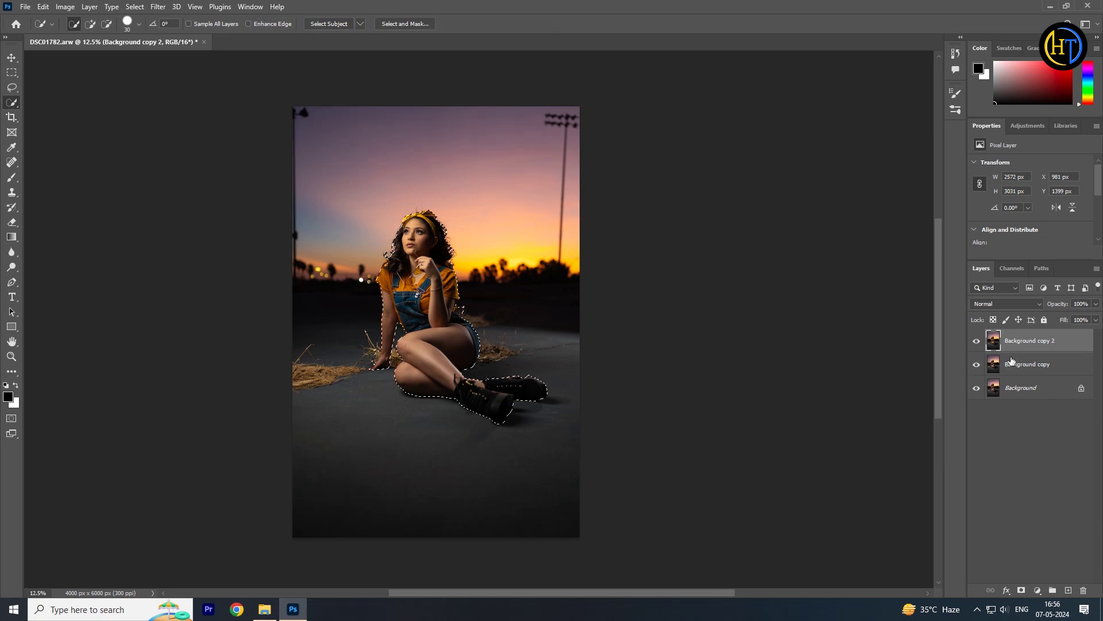
{"action": "left_click", "coordinate": [1020, 592]}
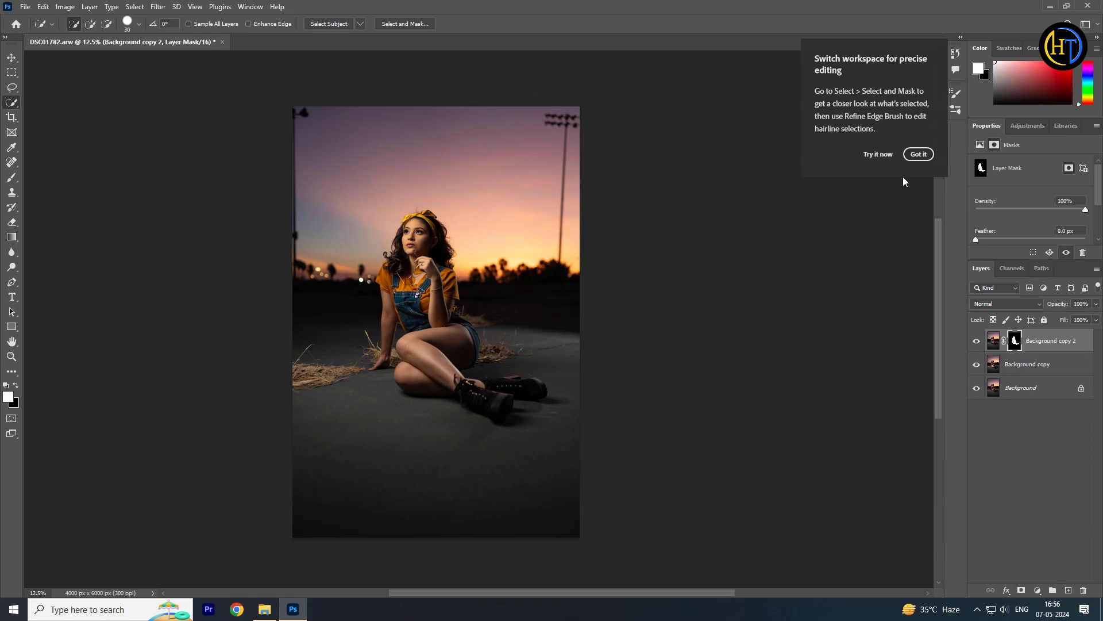
{"action": "left_click", "coordinate": [923, 158]}
Compare the portrait with the masked Background copy 2 layer hidden and shown, and inspect the woman up close.
{"action": "left_click", "coordinate": [12, 57]}
{"action": "left_click", "coordinate": [976, 341]}
{"action": "left_click", "coordinate": [977, 342]}
{"action": "left_click", "coordinate": [976, 341]}
{"action": "left_click", "coordinate": [976, 341]}
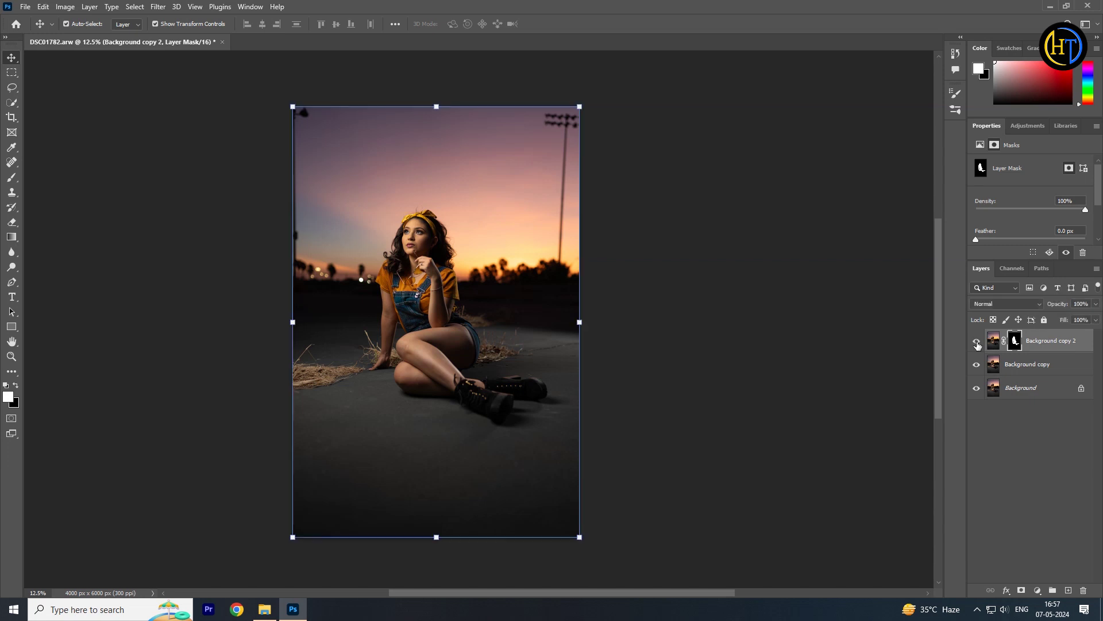
{"action": "left_click", "coordinate": [442, 317], "text": "ctrl"}
{"action": "left_click_drag", "start_coordinate": [414, 266], "coordinate": [419, 284]}
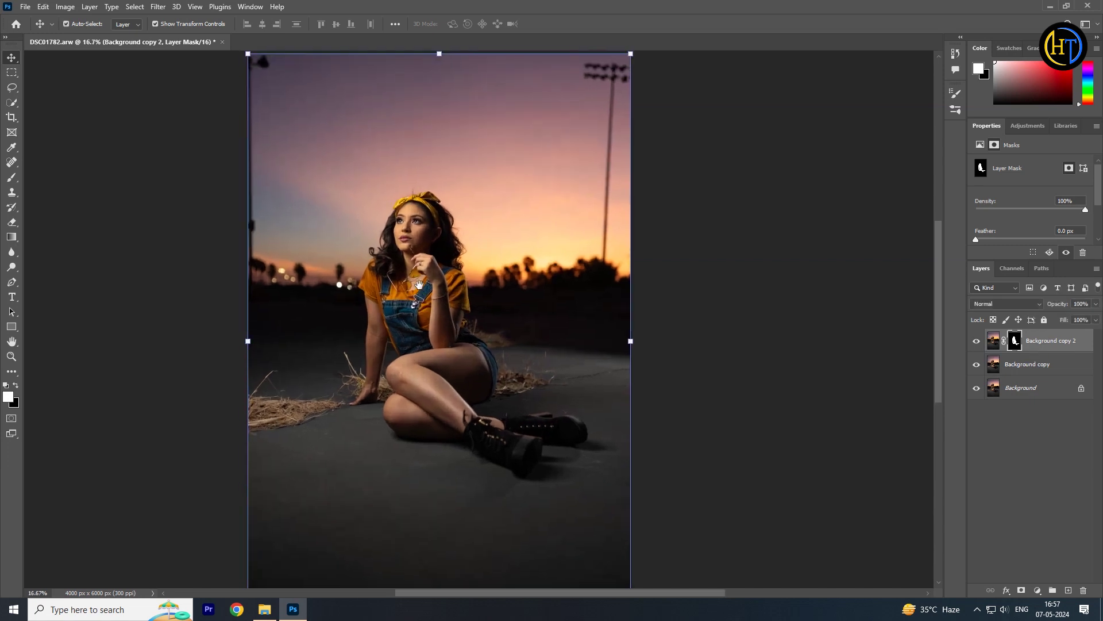
{"action": "left_click", "coordinate": [473, 350], "text": "alt"}
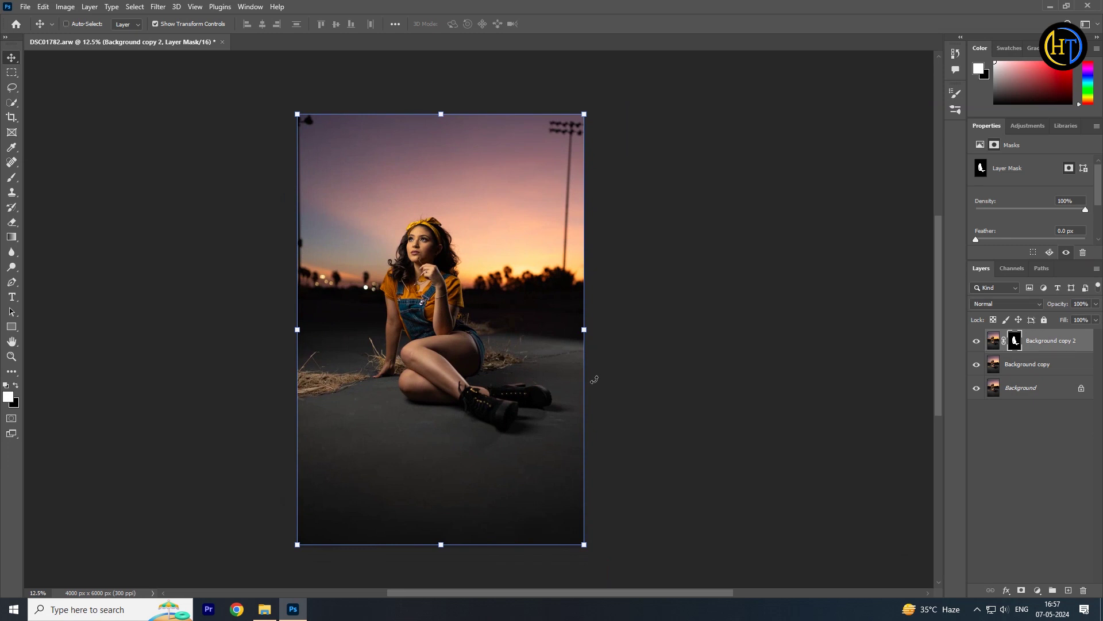
Stamp all visible layers into a new top layer and start Sky Replacement on it.
{"action": "key", "text": "ctrl+shift+alt+e"}
{"action": "left_click", "coordinate": [158, 7]}
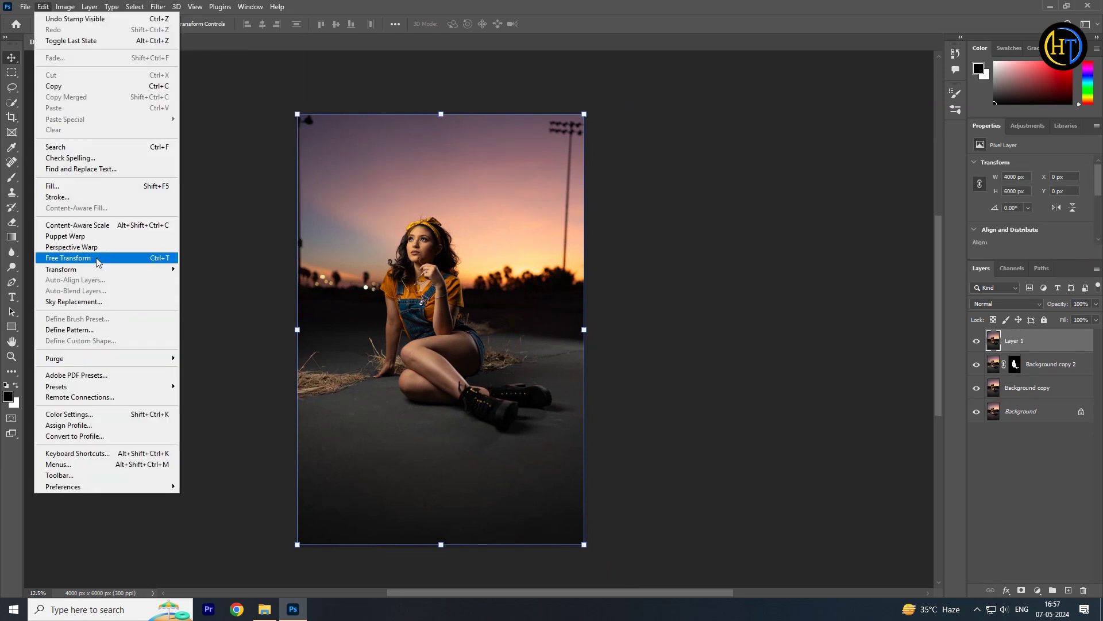
{"action": "left_click", "coordinate": [74, 301]}
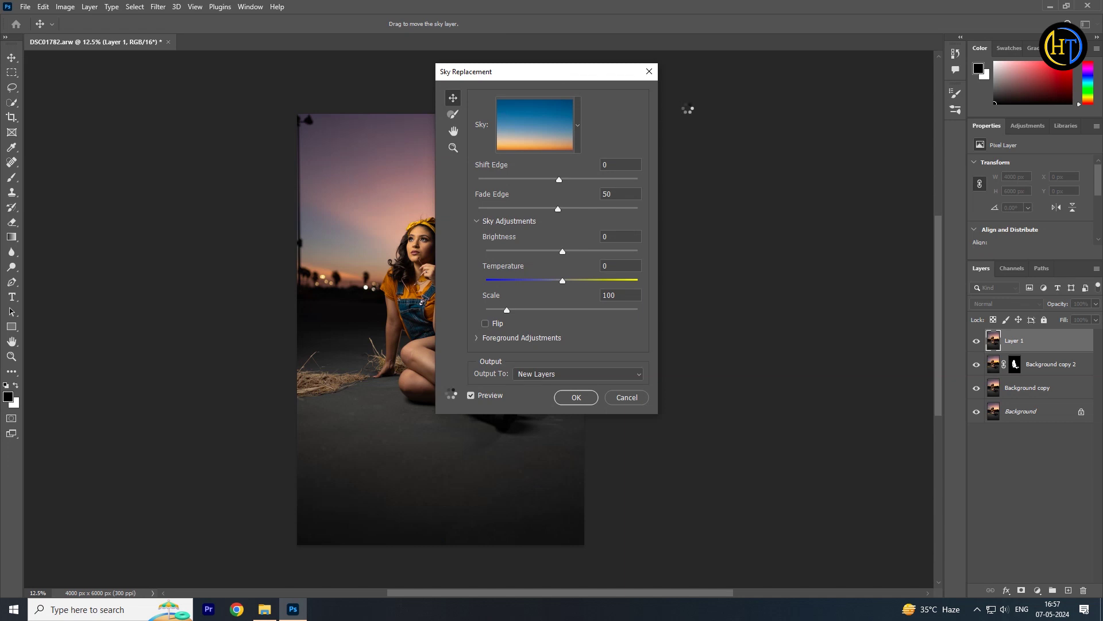
{"action": "left_click_drag", "start_coordinate": [553, 78], "coordinate": [770, 108]}
Choose the sunset sky preset with bright orange clouds over blue as the replacement sky.
{"action": "left_click", "coordinate": [793, 155]}
{"action": "scroll", "coordinate": [739, 384], "scroll_direction": "down", "scroll_amount": 5}
{"action": "scroll", "coordinate": [739, 384], "scroll_direction": "down", "scroll_amount": 8}
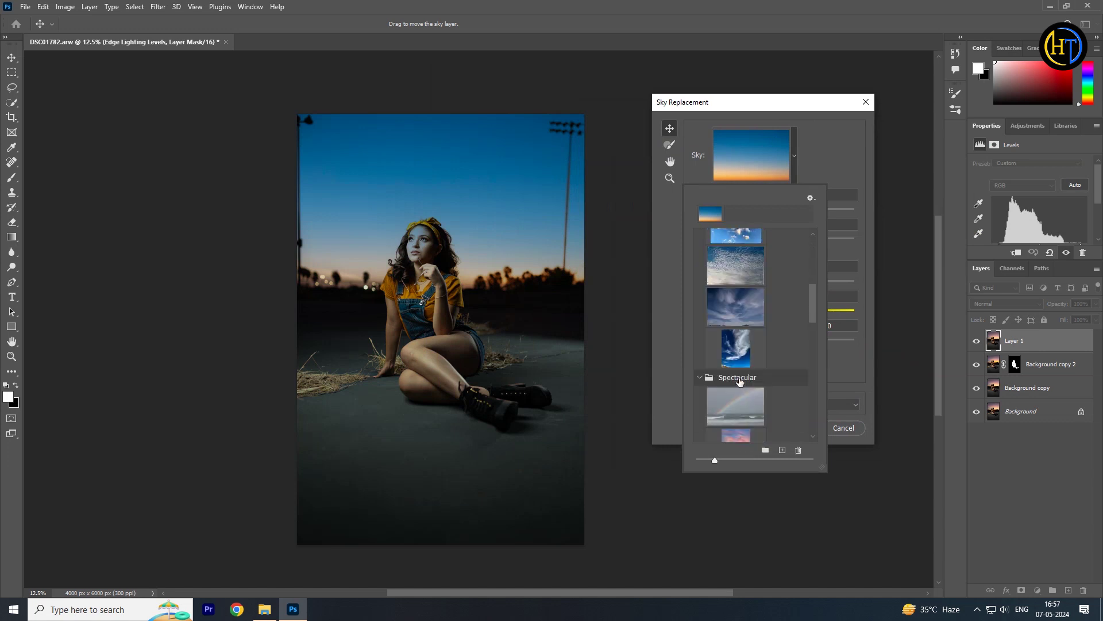
{"action": "scroll", "coordinate": [746, 370], "scroll_direction": "down", "scroll_amount": 8}
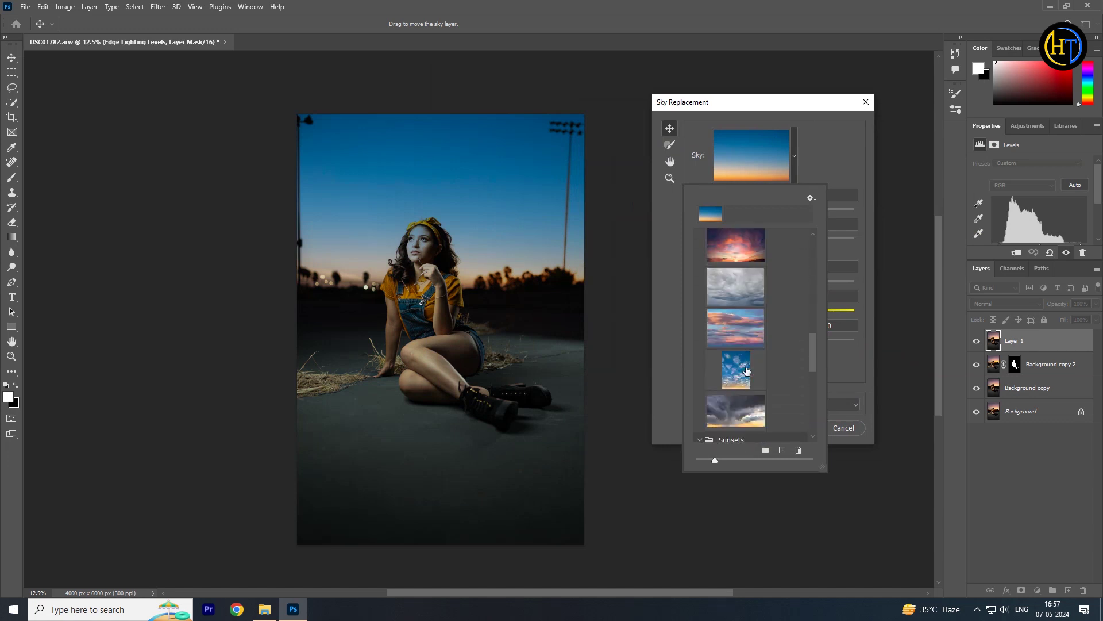
{"action": "scroll", "coordinate": [747, 368], "scroll_direction": "down", "scroll_amount": 3}
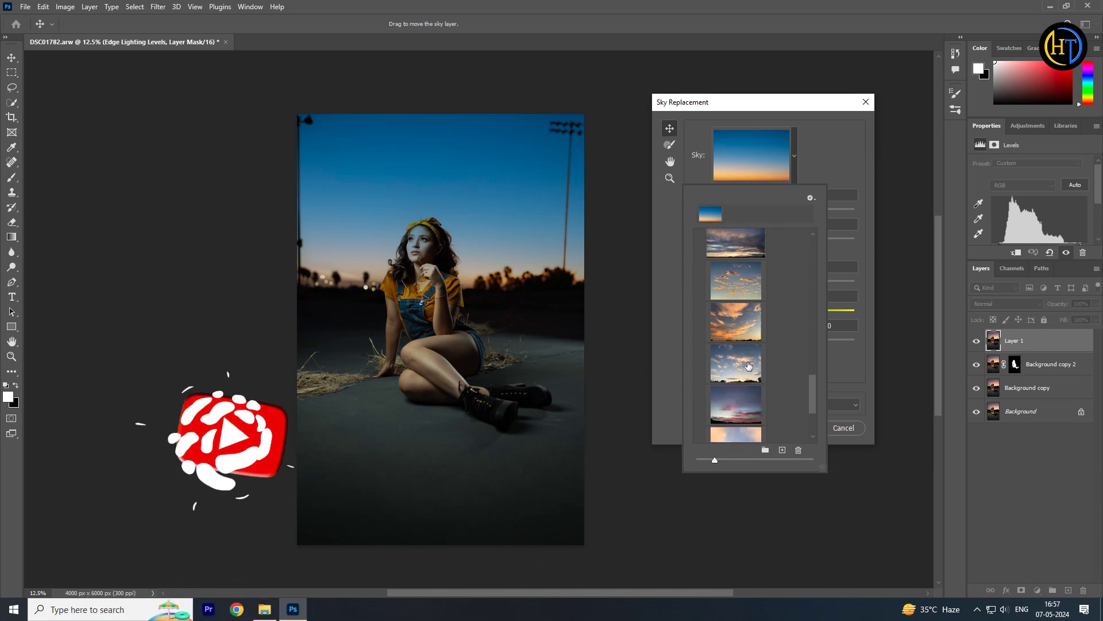
{"action": "left_click", "coordinate": [739, 324]}
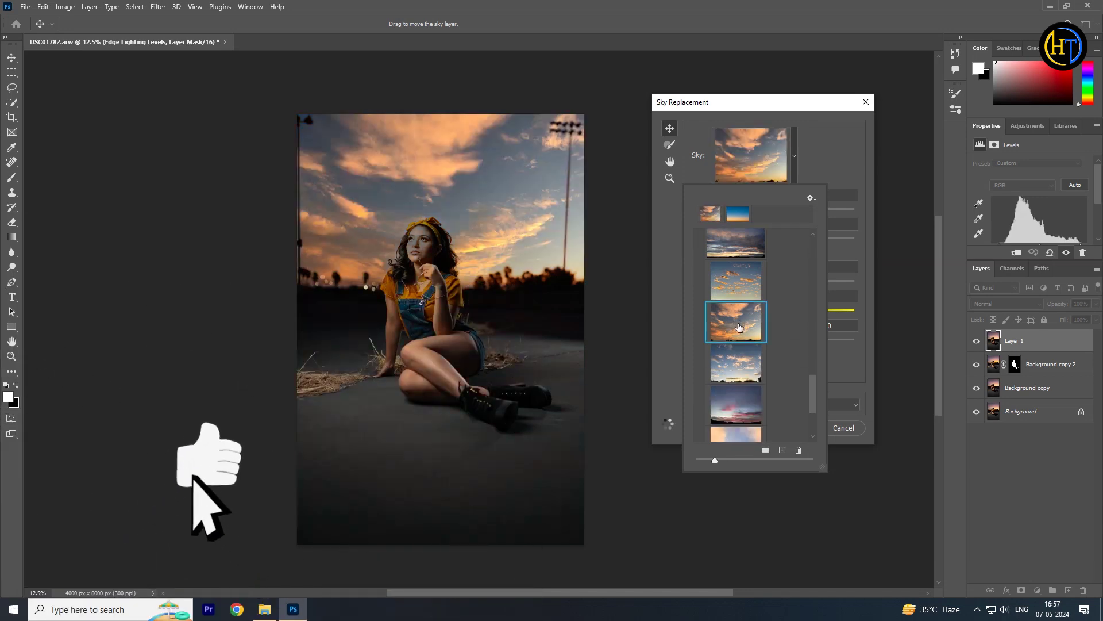
{"action": "scroll", "coordinate": [754, 414], "scroll_direction": "down", "scroll_amount": 3}
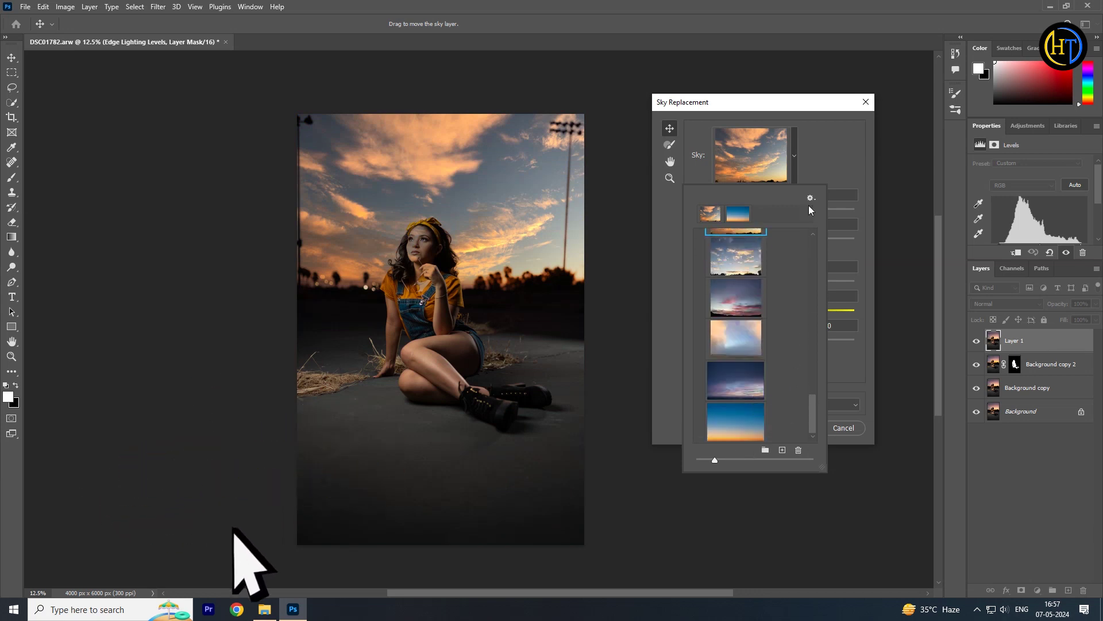
{"action": "left_click", "coordinate": [813, 152]}
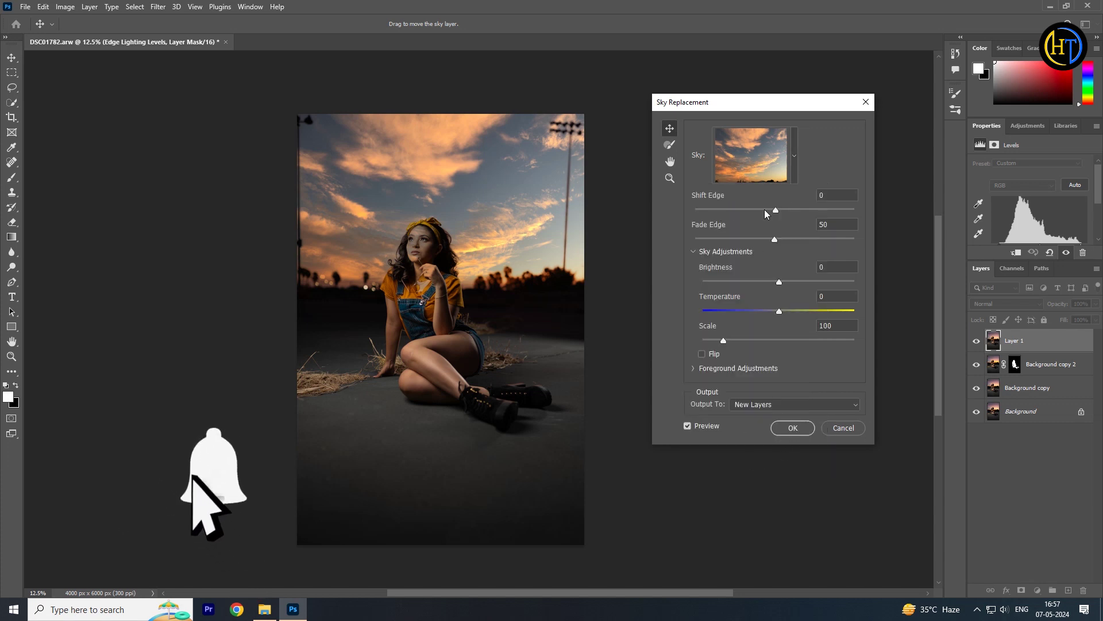
Set Shift Edge to -24 and Fade Edge to 40, output the replacement to new layers, and collapse the resulting group.
{"action": "left_click_drag", "start_coordinate": [775, 210], "coordinate": [759, 239]}
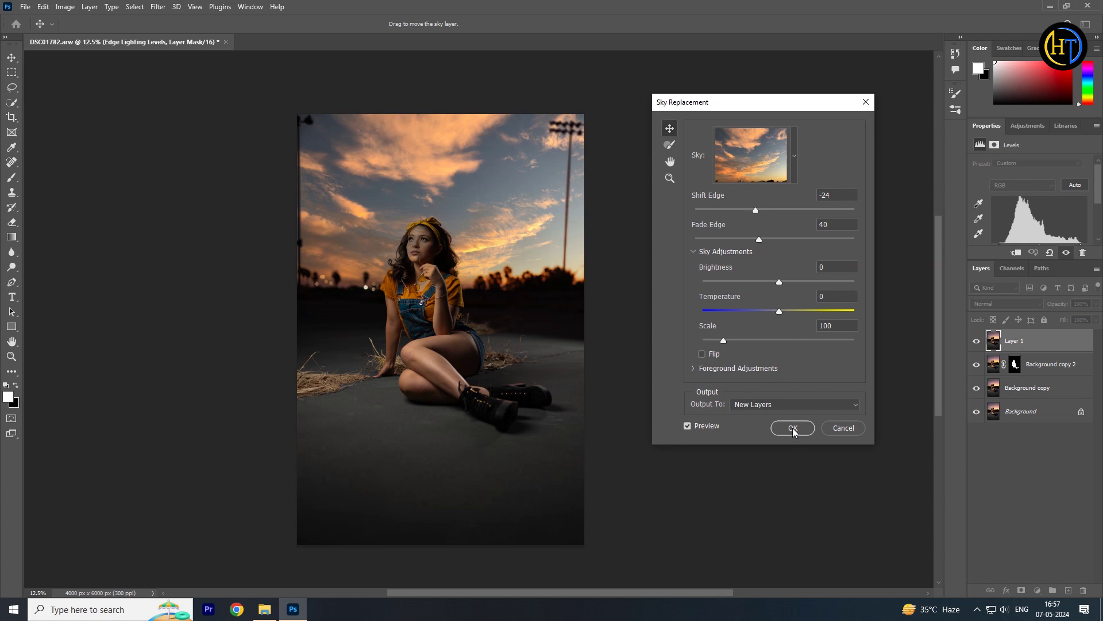
{"action": "left_click", "coordinate": [793, 429]}
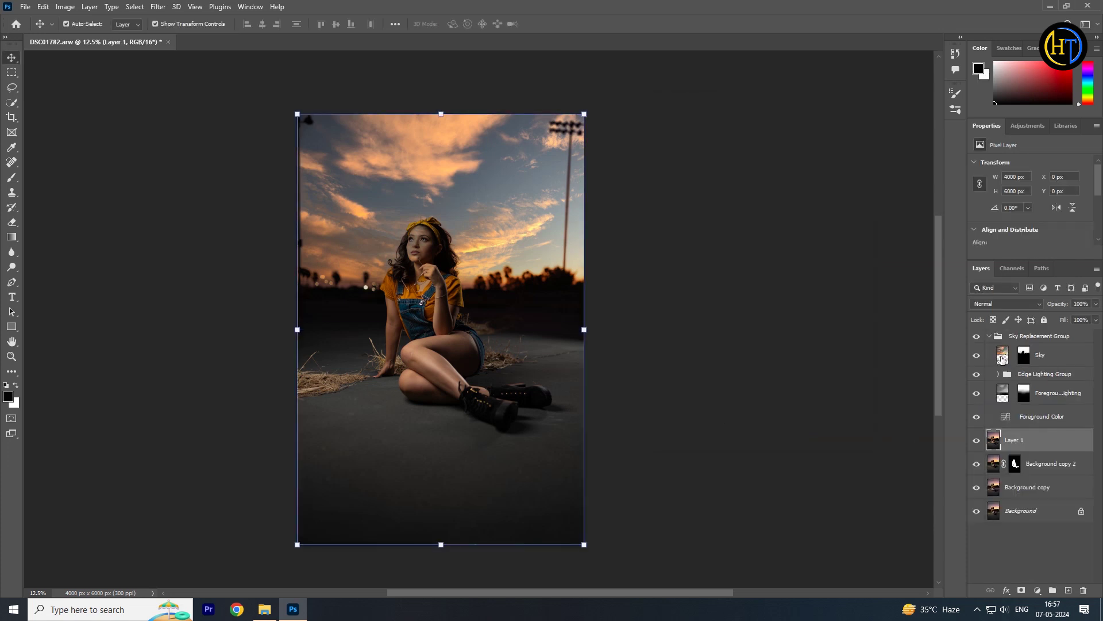
{"action": "left_click", "coordinate": [989, 335]}
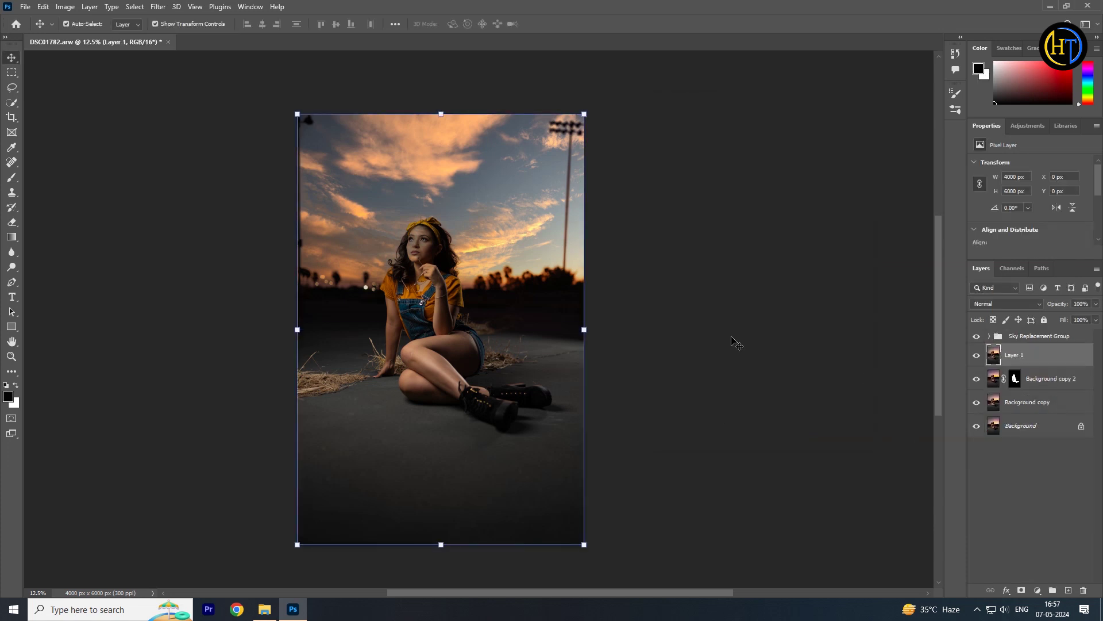
Hide the Sky Replacement Group and select the woman on the stamped layer with Select Subject.
{"action": "left_click", "coordinate": [977, 337]}
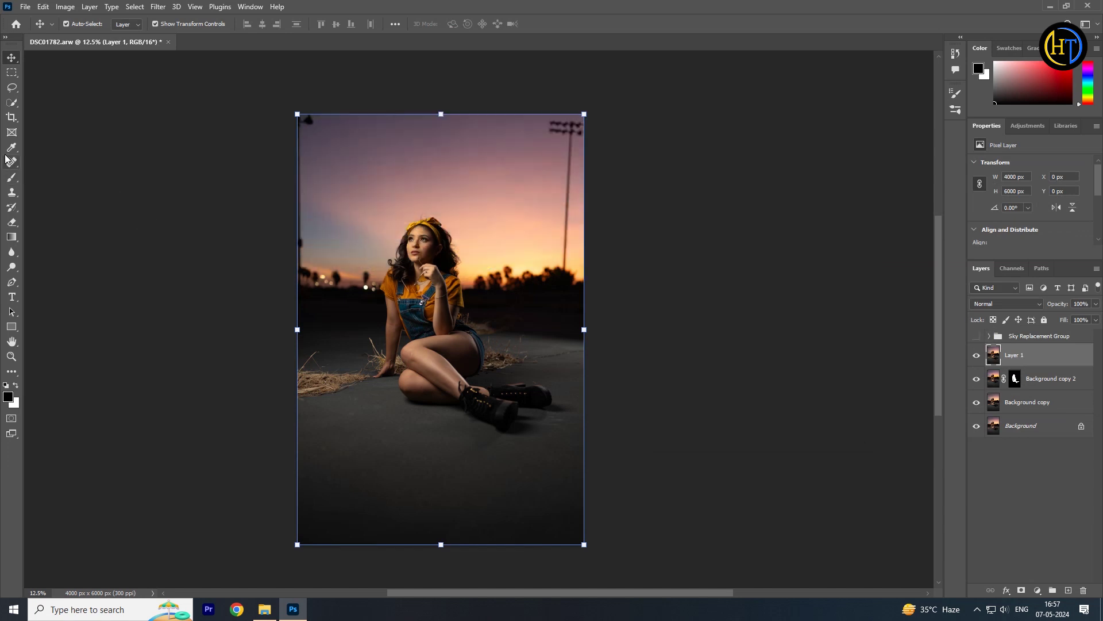
{"action": "left_click", "coordinate": [11, 102]}
{"action": "left_click", "coordinate": [328, 23]}
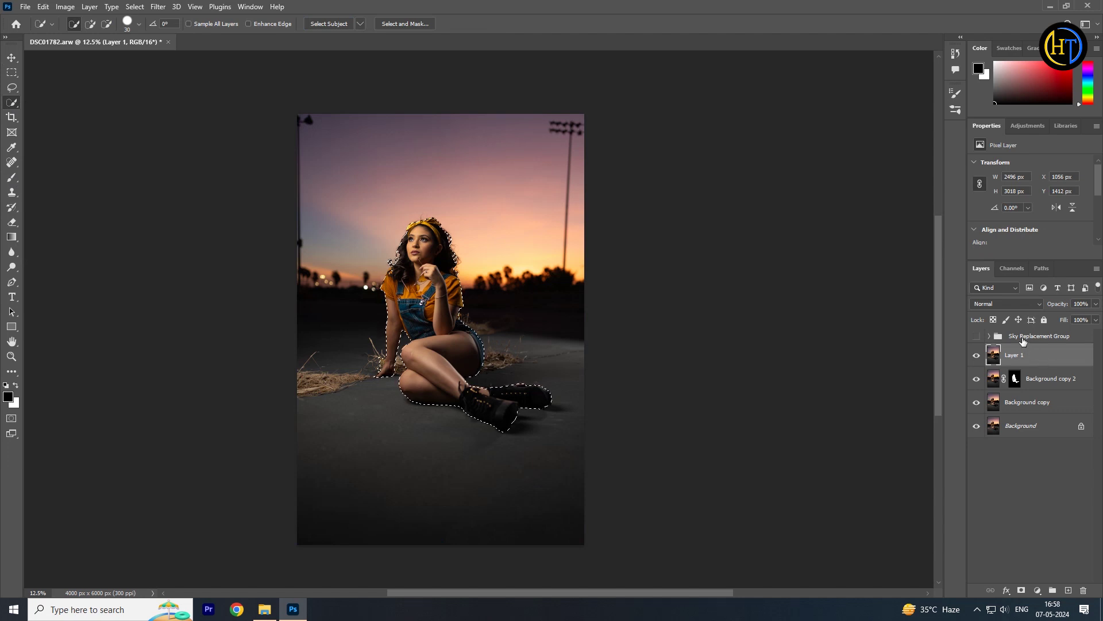
Show the Sky Replacement Group and mask it with the subject selection, inverting the mask so the woman is excluded.
{"action": "left_click", "coordinate": [1023, 337]}
{"action": "left_click", "coordinate": [976, 336]}
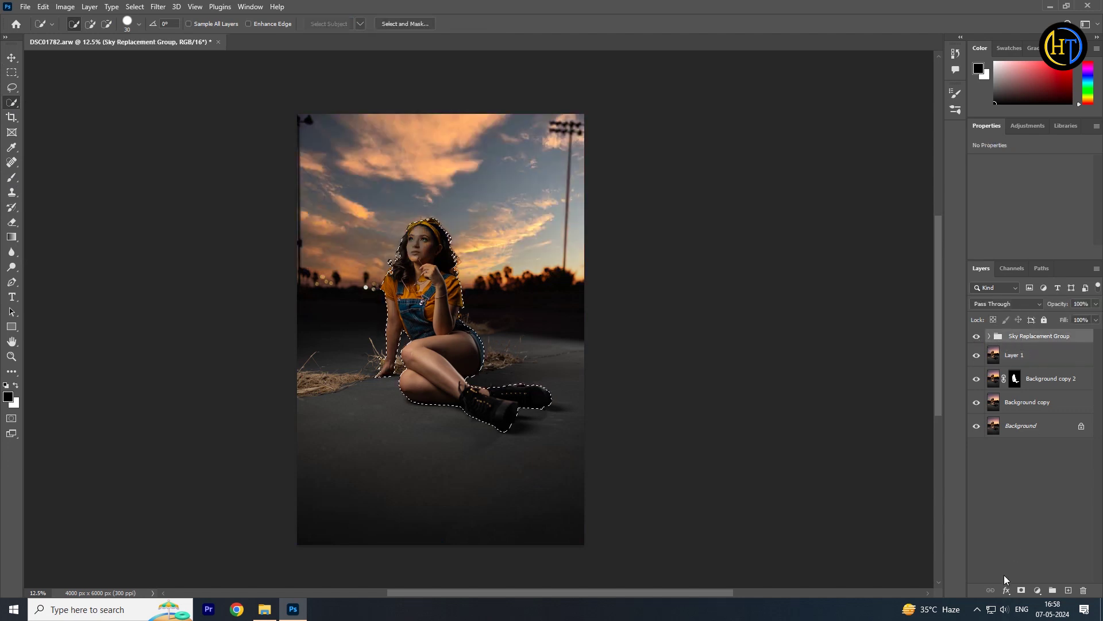
{"action": "left_click", "coordinate": [1021, 590]}
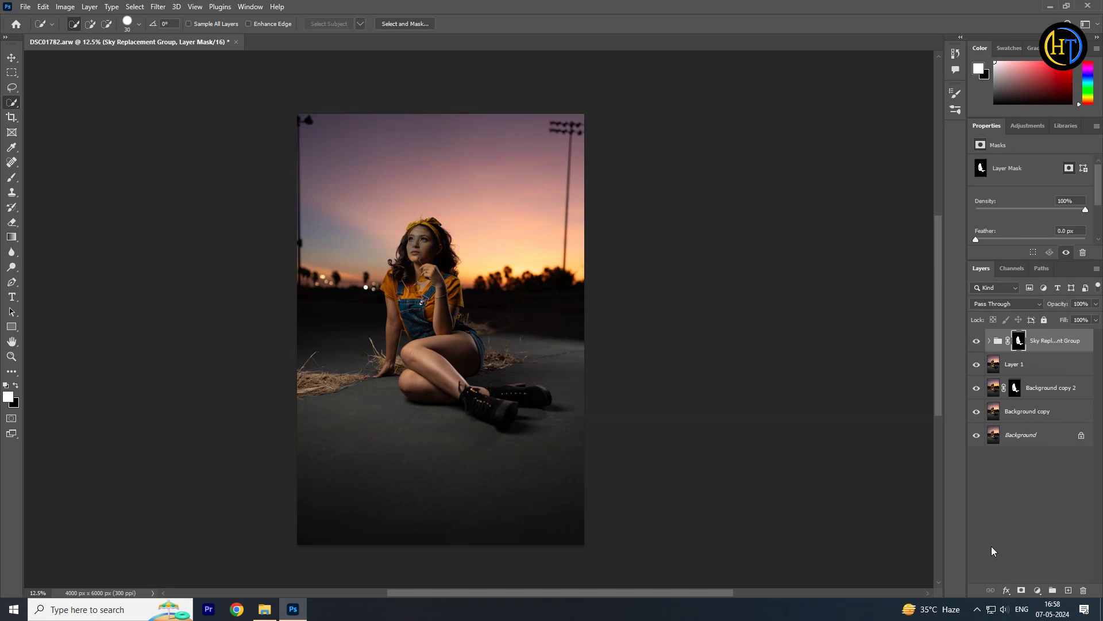
{"action": "key", "text": "ctrl+i"}
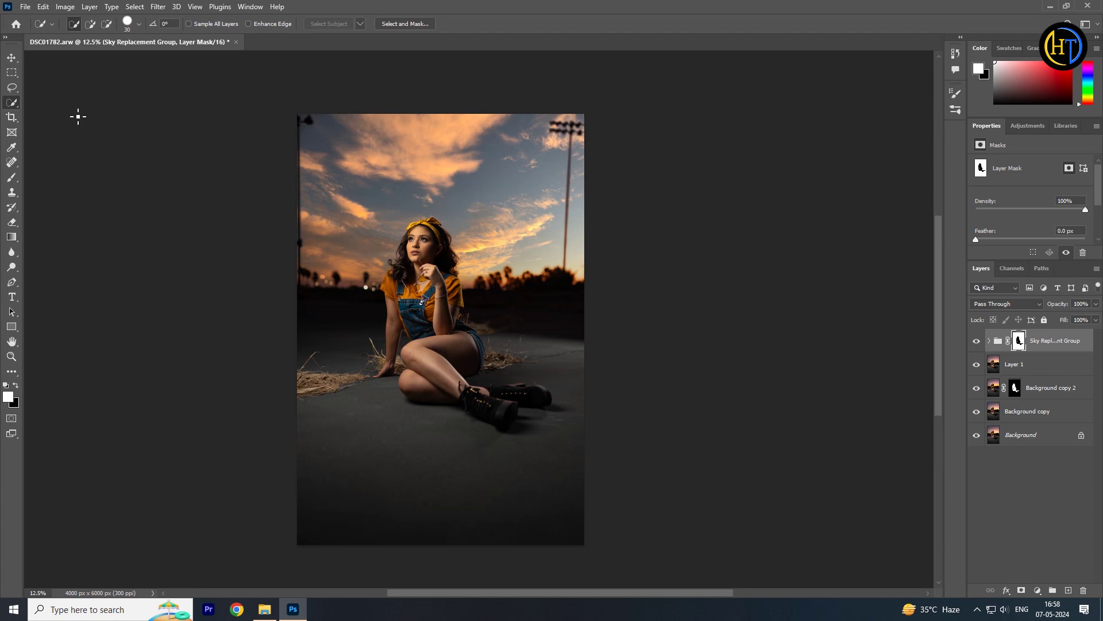
{"action": "left_click", "coordinate": [11, 57]}
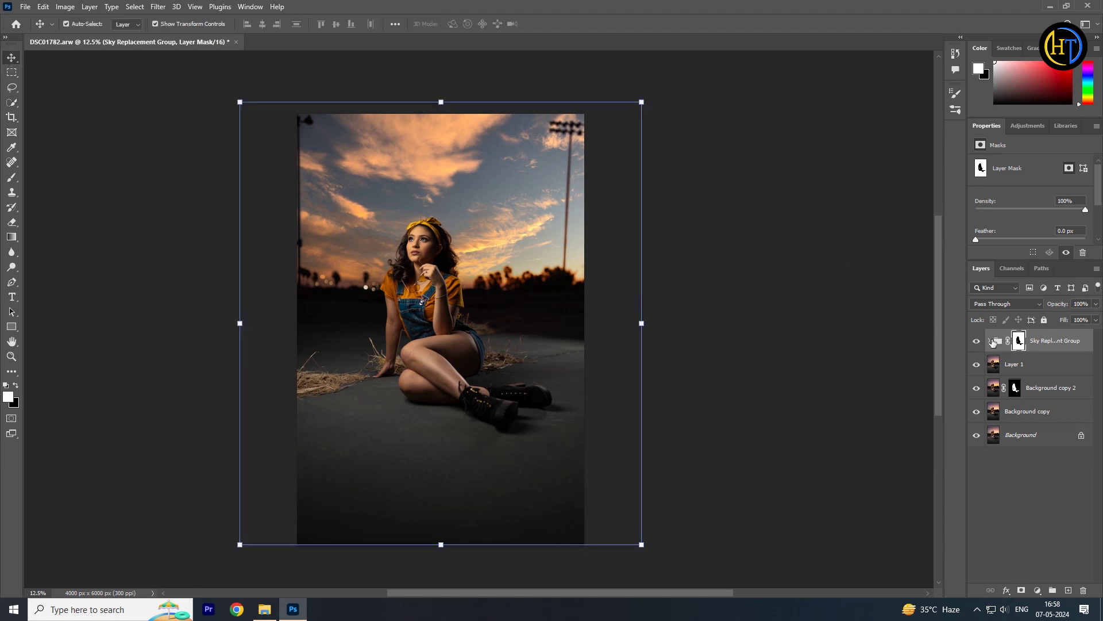
Apply a Gaussian Blur to the Sky layer inside the Sky Replacement Group and collapse the group.
{"action": "left_click", "coordinate": [990, 341]}
{"action": "left_click", "coordinate": [1013, 368]}
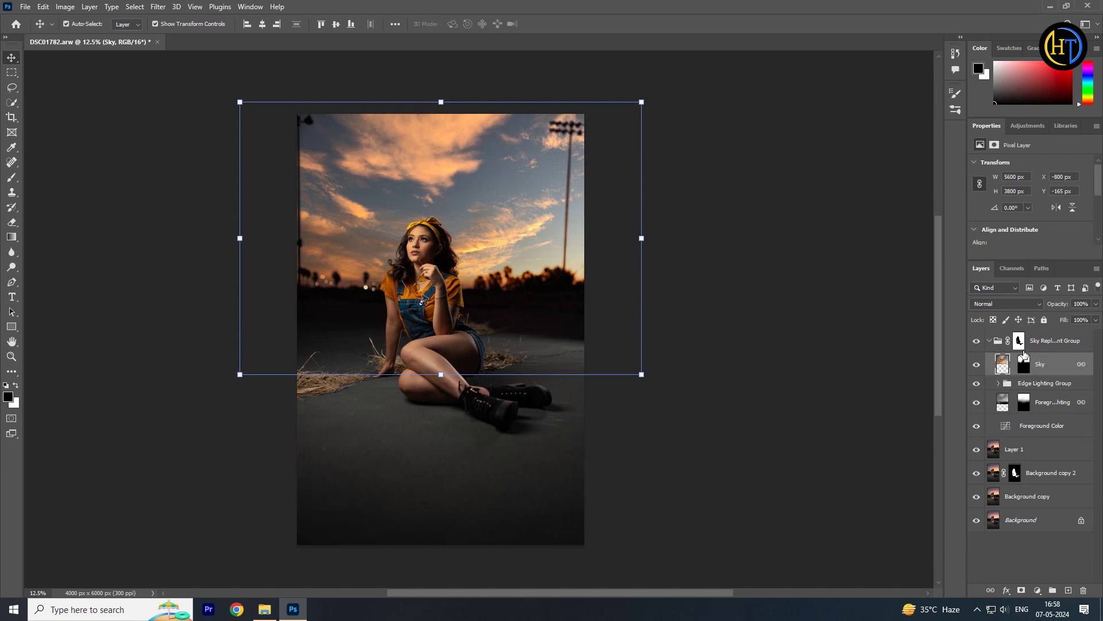
{"action": "left_click", "coordinate": [158, 7]}
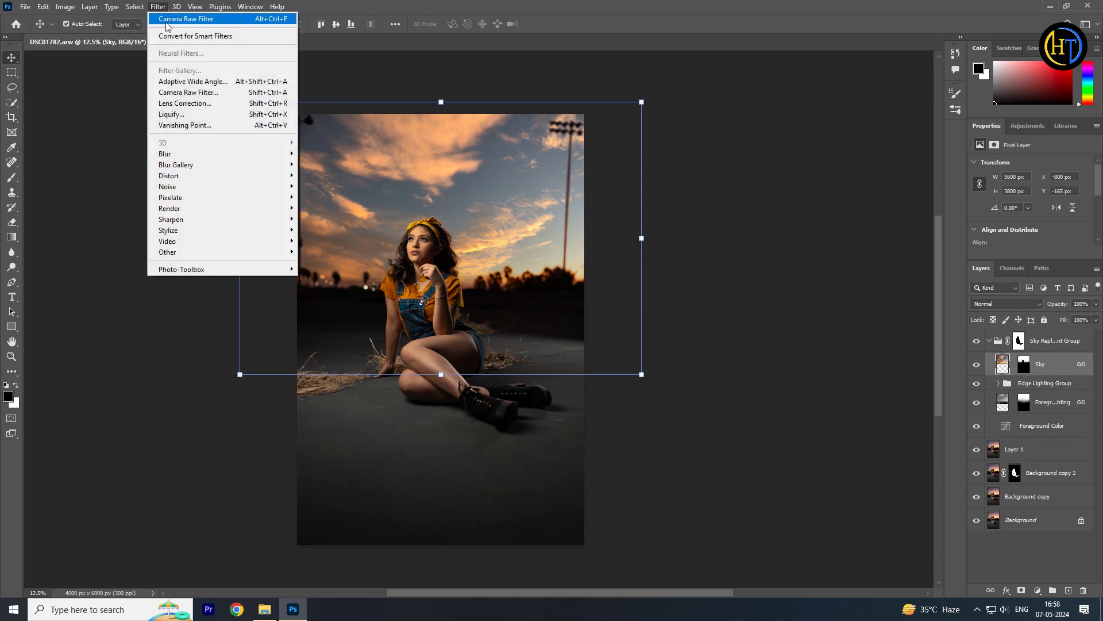
{"action": "mouse_move", "coordinate": [205, 154]}
{"action": "left_click", "coordinate": [330, 197]}
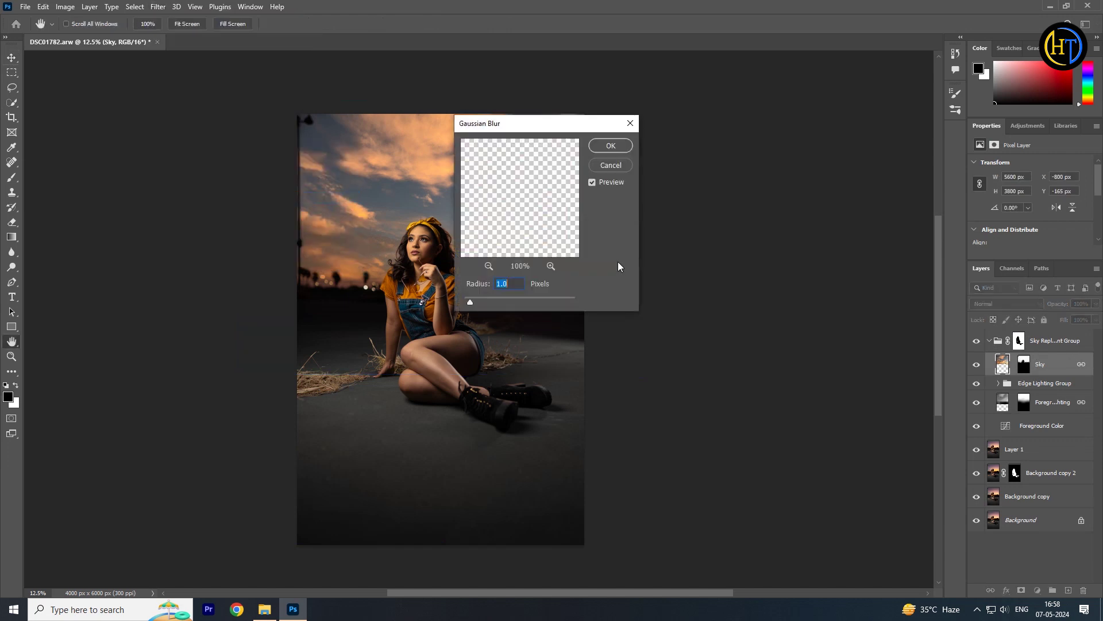
{"action": "left_click_drag", "start_coordinate": [470, 302], "coordinate": [503, 301]}
{"action": "left_click", "coordinate": [620, 149]}
{"action": "key", "text": "v"}
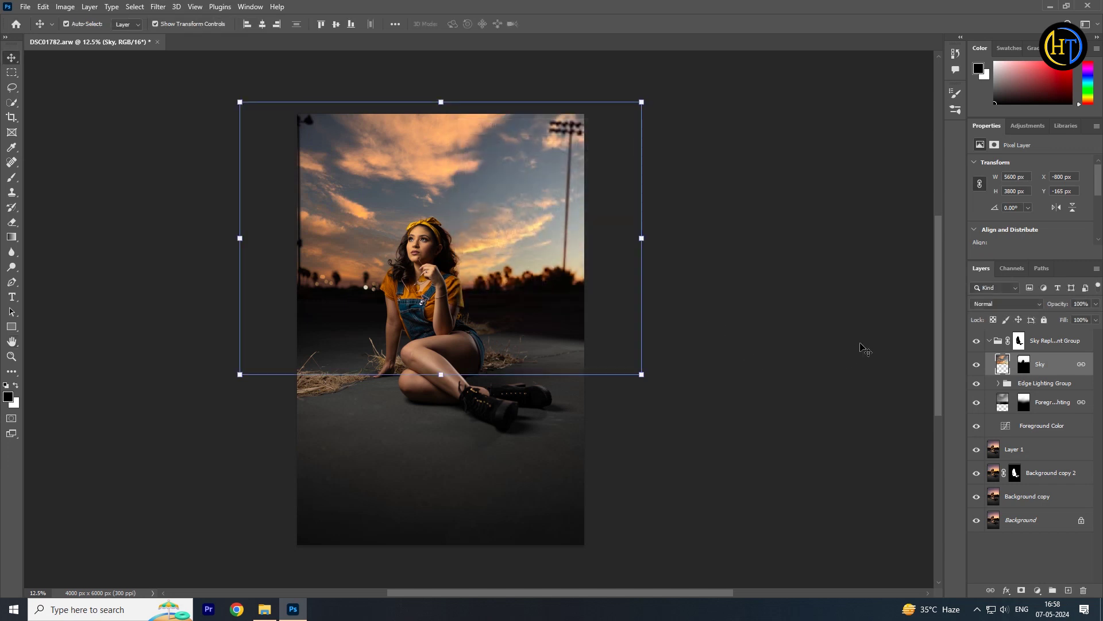
{"action": "left_click", "coordinate": [991, 341]}
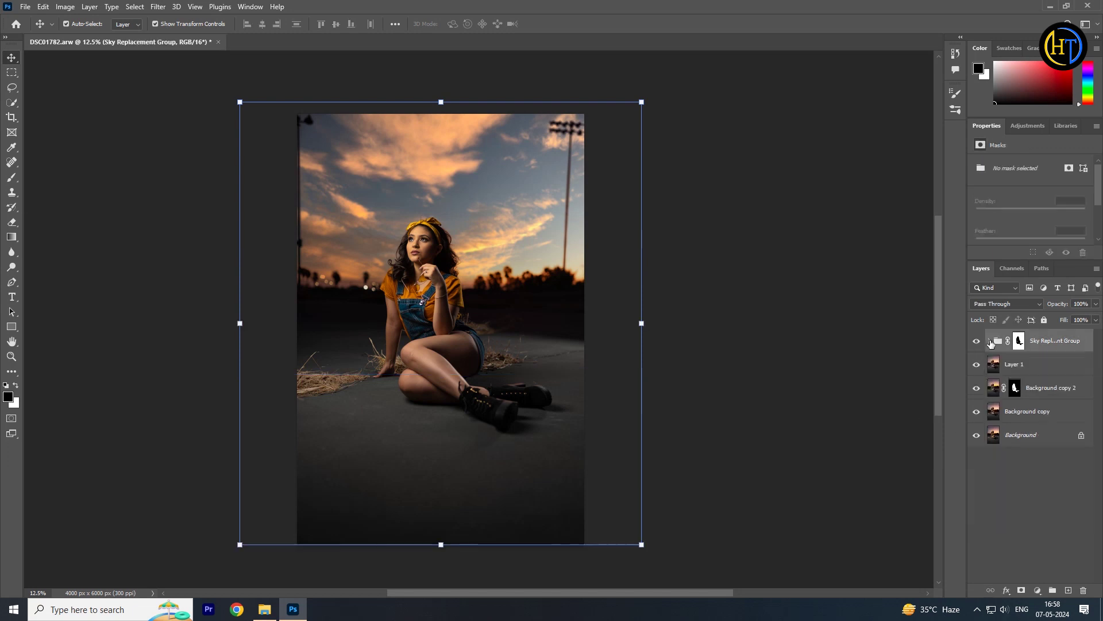
Compare the image with the Sky Replacement Group hidden and shown.
{"action": "left_click", "coordinate": [977, 342]}
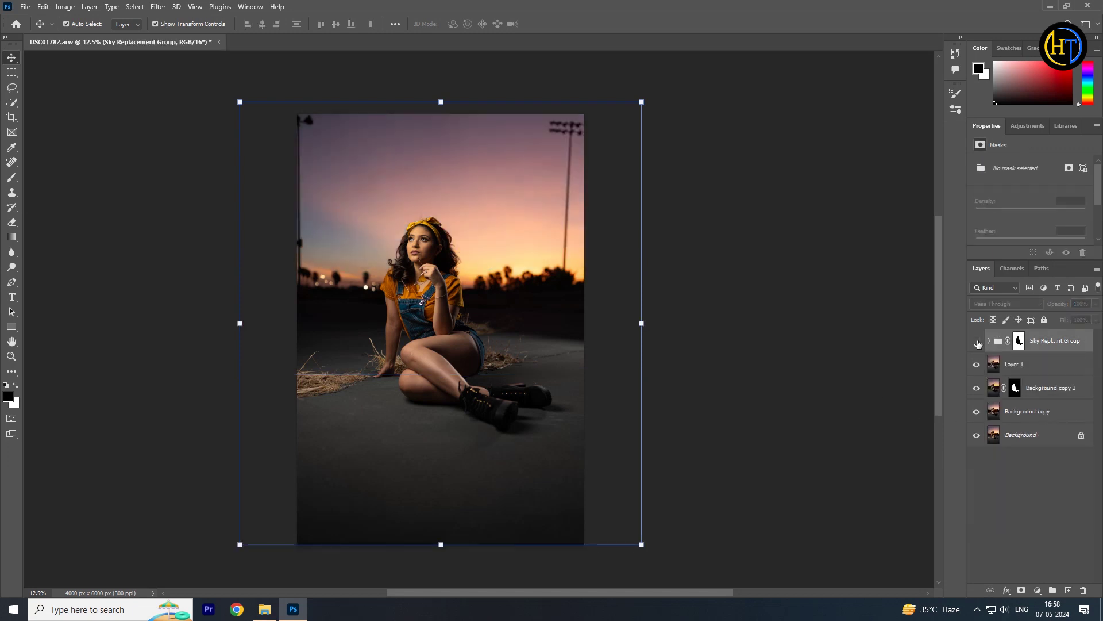
{"action": "left_click", "coordinate": [977, 341]}
{"action": "left_click", "coordinate": [977, 342]}
{"action": "left_click", "coordinate": [977, 341]}
Paint black with a 2700 px brush on the Sky Replacement Group's mask, over the sky just right of the woman's head.
{"action": "left_click", "coordinate": [1019, 341]}
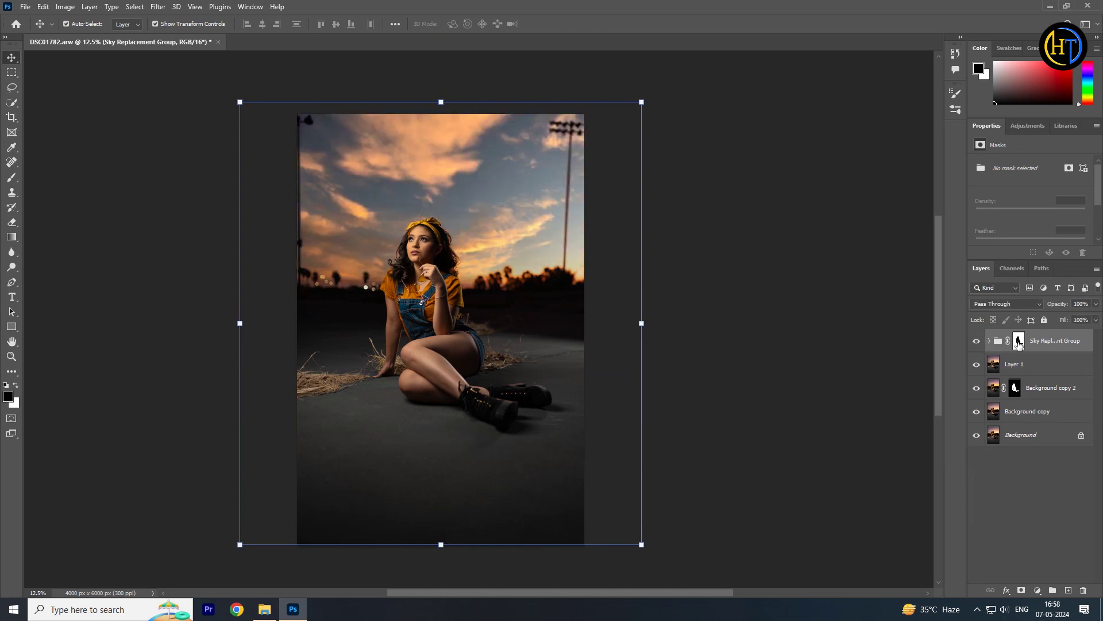
{"action": "left_click", "coordinate": [18, 180]}
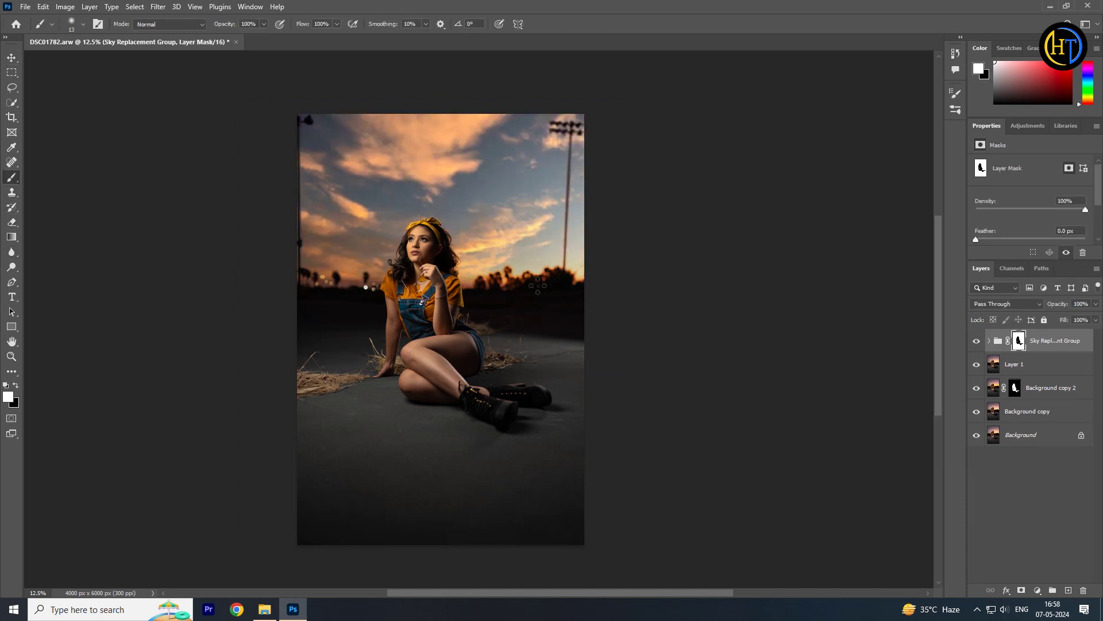
{"action": "key", "text": "bracketright"}
{"action": "key", "text": "bracketright"}
{"action": "key", "text": "bracketright"}
{"action": "key", "text": "bracketright"}
{"action": "key", "text": "bracketright"}
{"action": "key", "text": "bracketright"}
{"action": "key", "text": "bracketright"}
{"action": "key", "text": "bracketright"}
{"action": "key", "text": "bracketright"}
{"action": "key", "text": "bracketright"}
{"action": "key", "text": "bracketright"}
{"action": "key", "text": "bracketright"}
{"action": "key", "text": "bracketright"}
{"action": "key", "text": "bracketright"}
{"action": "key", "text": "bracketright"}
{"action": "key", "text": "bracketright"}
{"action": "key", "text": "bracketright"}
{"action": "key", "text": "bracketright"}
{"action": "key", "text": "bracketright"}
{"action": "key", "text": "bracketright"}
{"action": "left_click", "coordinate": [17, 386]}
{"action": "key", "text": "bracketright"}
{"action": "key", "text": "bracketright"}
{"action": "left_click", "coordinate": [466, 200]}
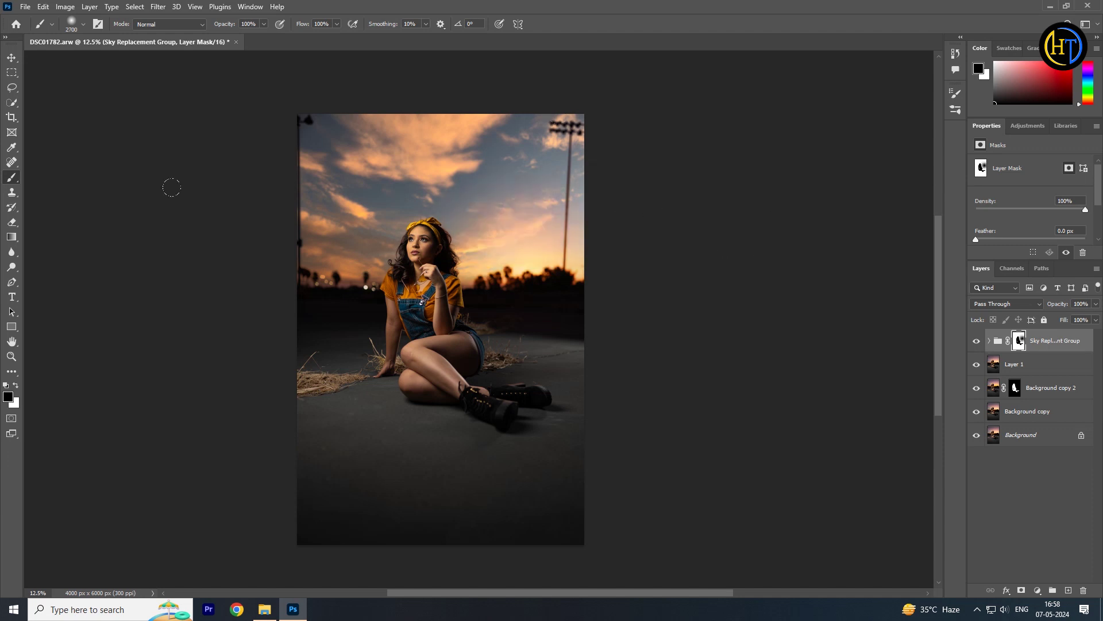
{"action": "left_click", "coordinate": [11, 57]}
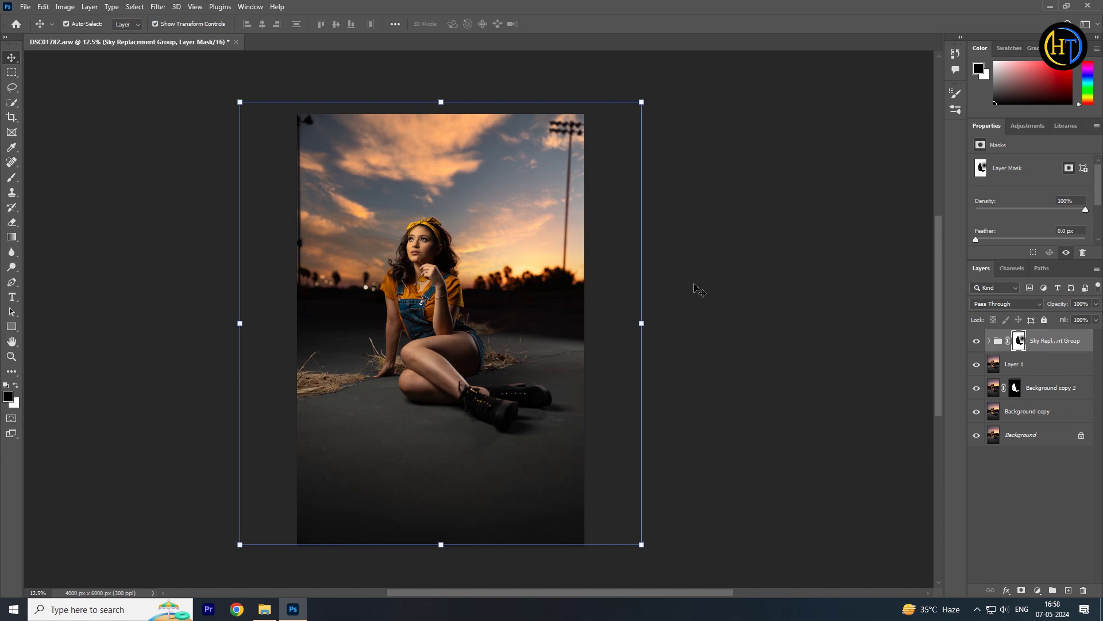
Stamp all visible layers into a new layer above the Sky Replacement Group and open it in the Camera Raw Filter.
{"action": "left_click", "coordinate": [822, 355]}
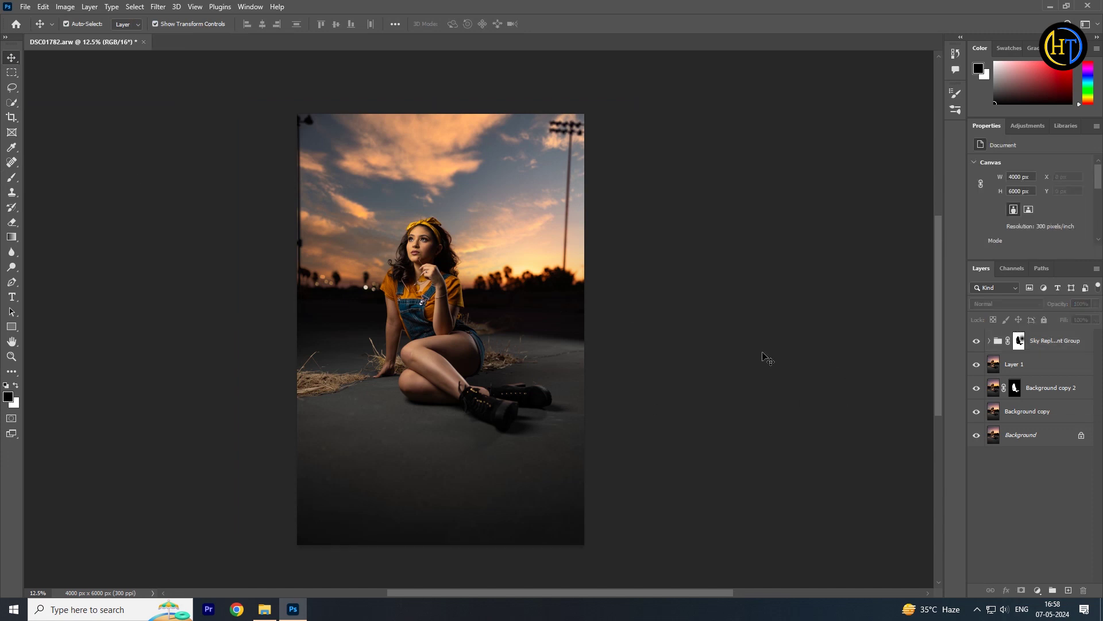
{"action": "key", "text": "ctrl+shift+alt+e"}
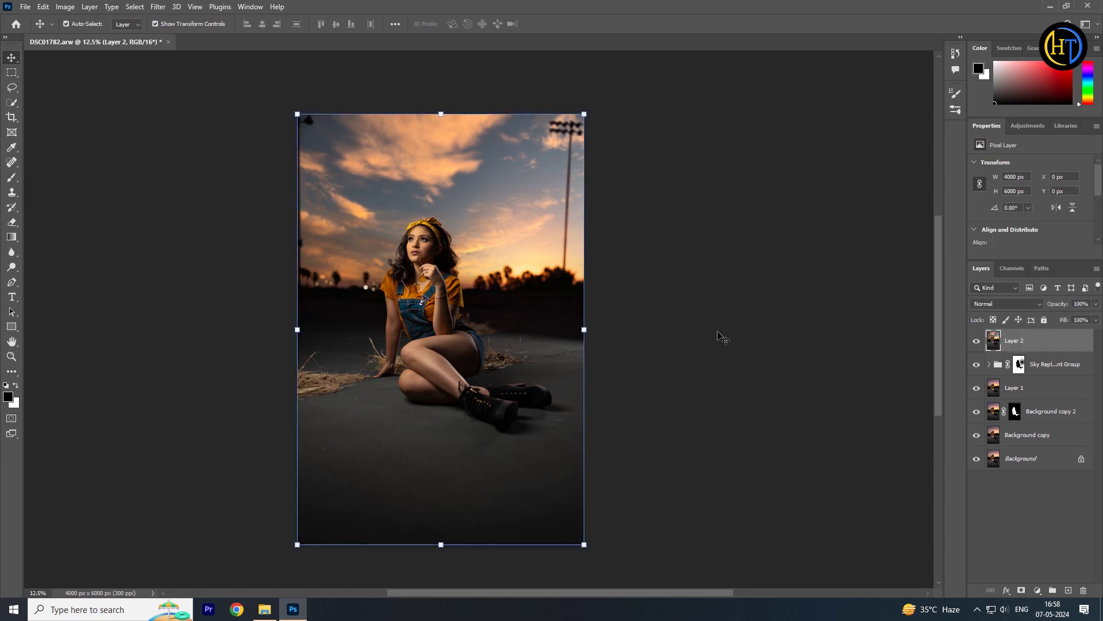
{"action": "left_click", "coordinate": [158, 7]}
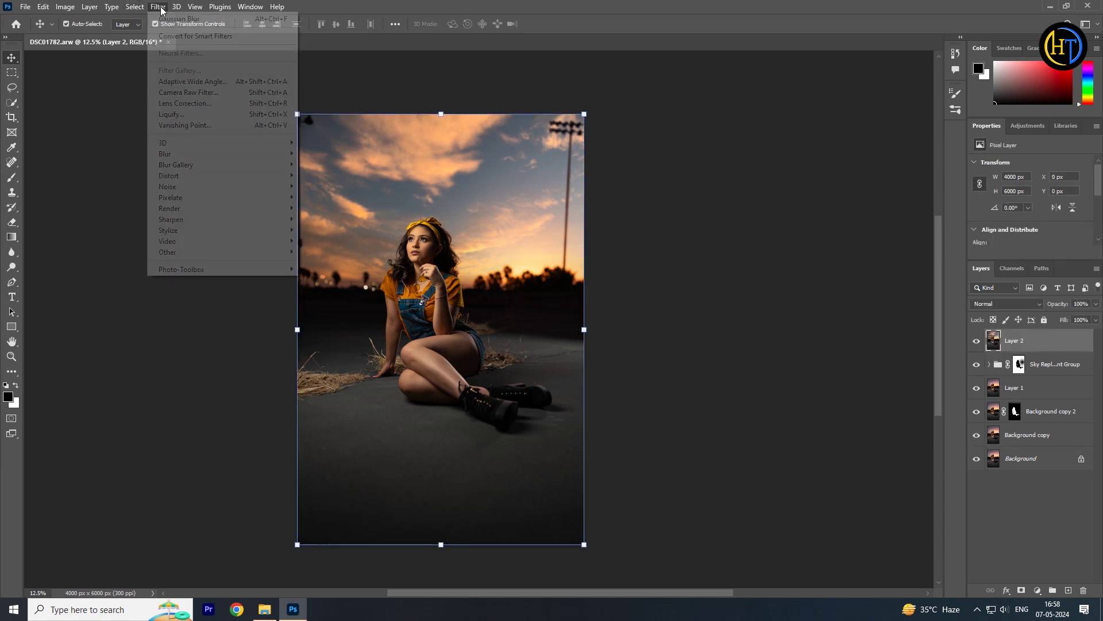
{"action": "left_click", "coordinate": [195, 93]}
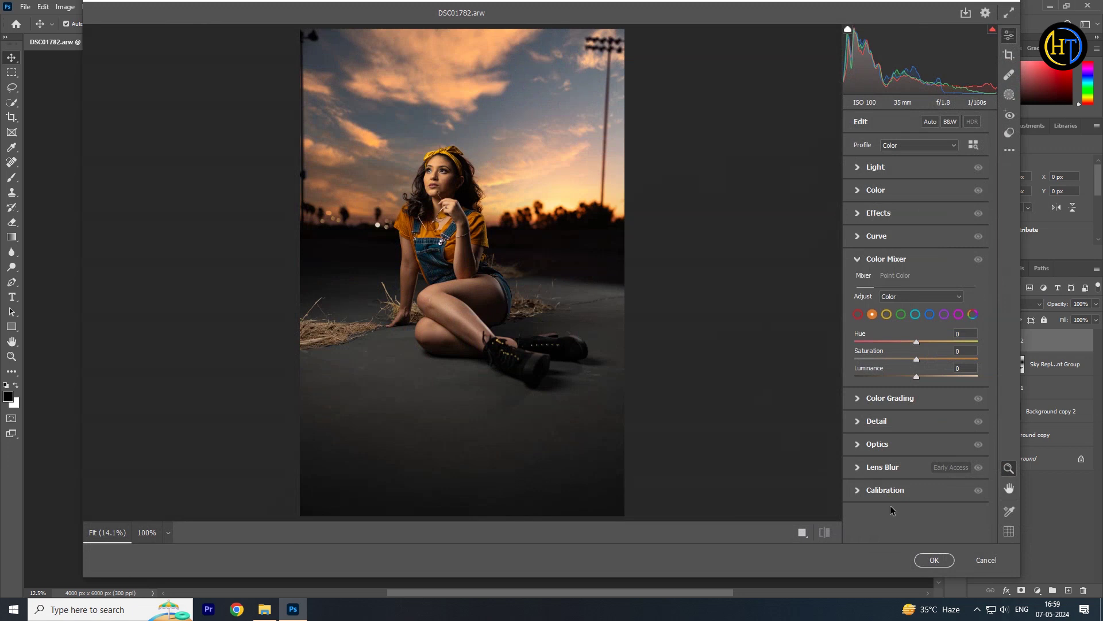
Try a Green Primary hue of +68 in the Calibration settings and reset it to 0.
{"action": "left_click", "coordinate": [950, 490]}
{"action": "left_click_drag", "start_coordinate": [949, 462], "coordinate": [958, 463]}
{"action": "left_click", "coordinate": [965, 454]}
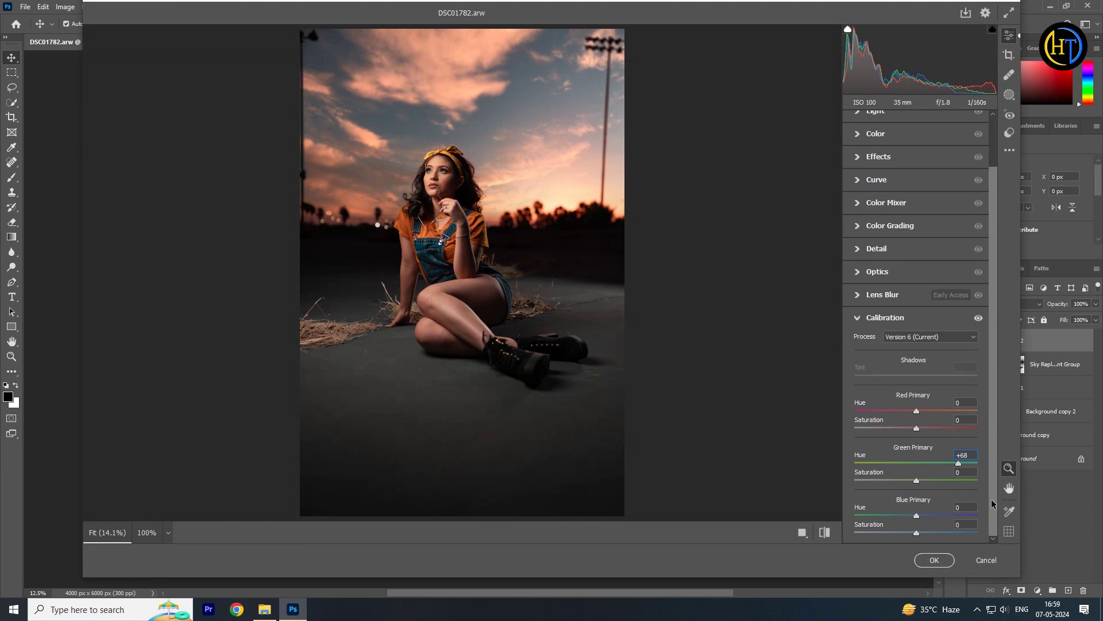
{"action": "type", "text": "0"}
{"action": "key", "text": "Return"}
{"action": "type", "text": "0"}
Create a Subject mask on the woman, cool its Temperature to about -20 and lower its Tint.
{"action": "left_click", "coordinate": [1010, 95]}
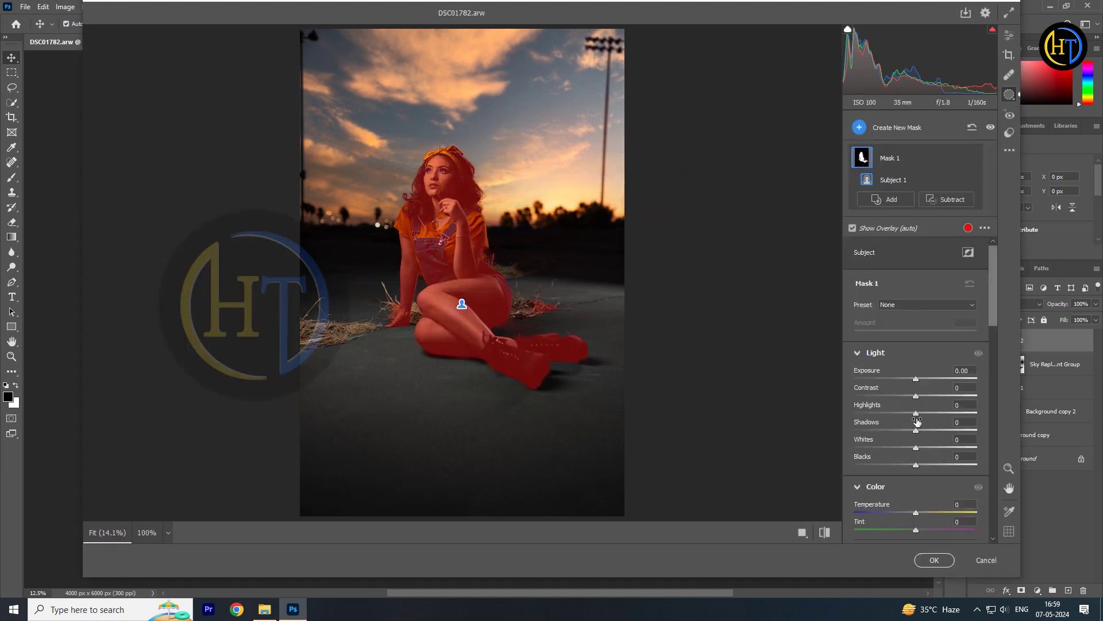
{"action": "scroll", "coordinate": [917, 421], "scroll_direction": "down", "scroll_amount": 4}
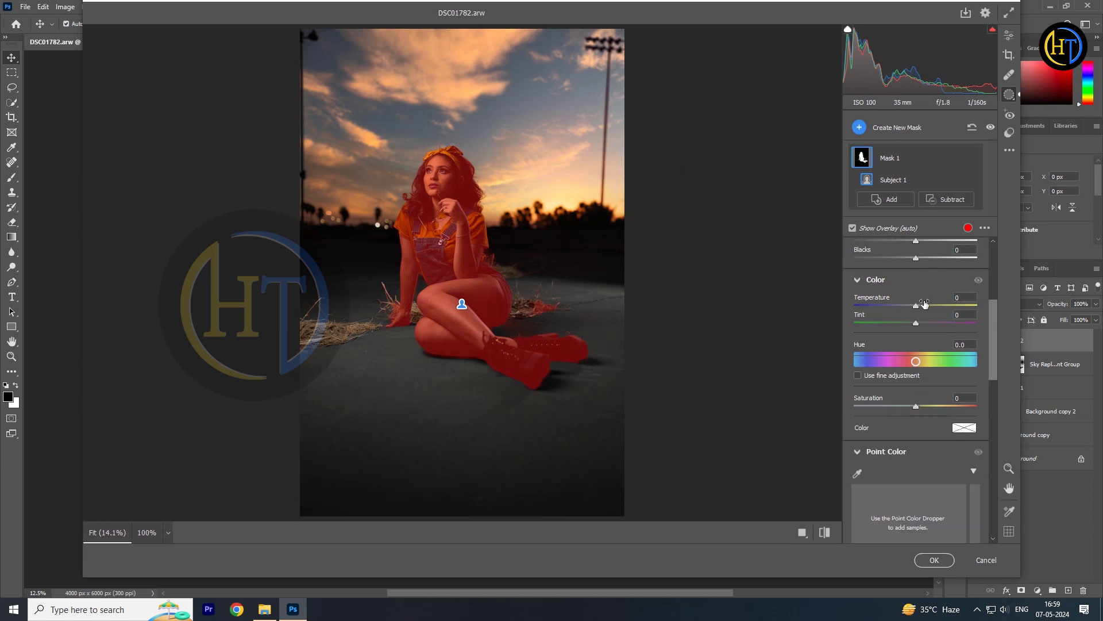
{"action": "left_click_drag", "start_coordinate": [916, 305], "coordinate": [904, 305]}
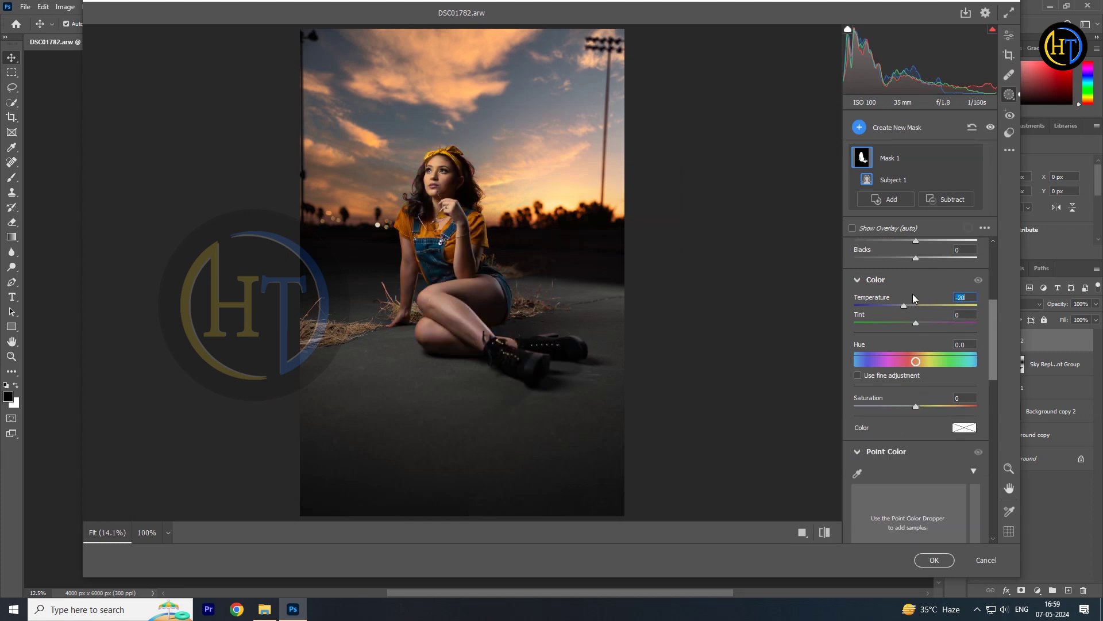
{"action": "left_click_drag", "start_coordinate": [930, 294], "coordinate": [924, 294]}
{"action": "mouse_move", "coordinate": [913, 323]}
{"action": "left_mouse_down"}
{"action": "mouse_move", "coordinate": [921, 321]}
{"action": "mouse_move", "coordinate": [903, 316]}
{"action": "left_mouse_up"}
Bend the red channel curve of the subject mask to input 137, output 124, and apply the filter.
{"action": "scroll", "coordinate": [931, 427], "scroll_direction": "down", "scroll_amount": 5}
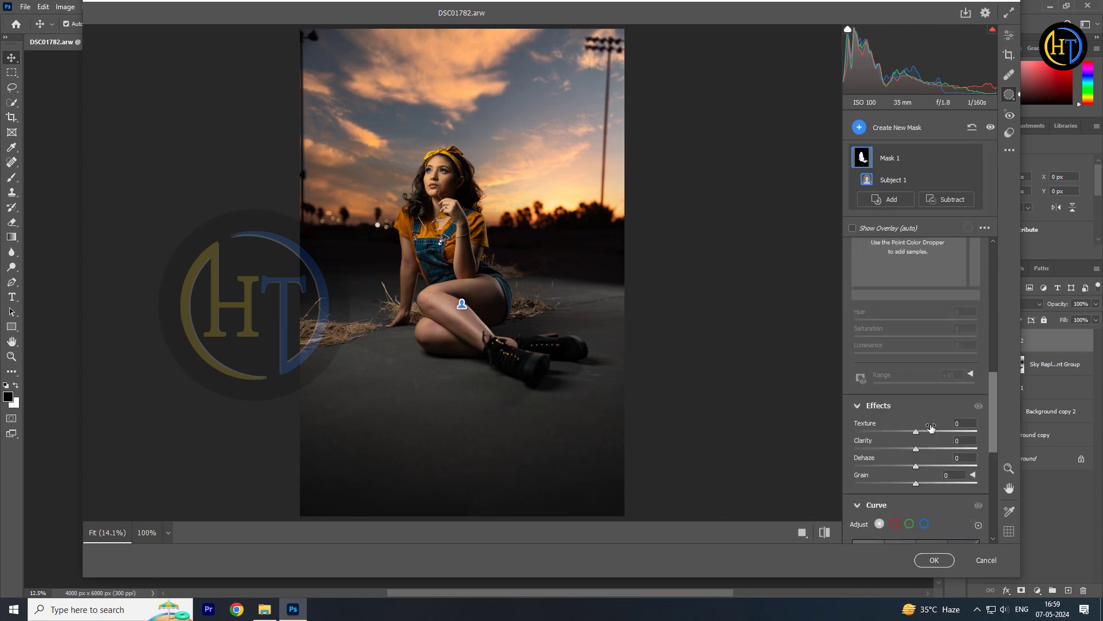
{"action": "scroll", "coordinate": [931, 427], "scroll_direction": "down", "scroll_amount": 4}
{"action": "left_click", "coordinate": [910, 317]}
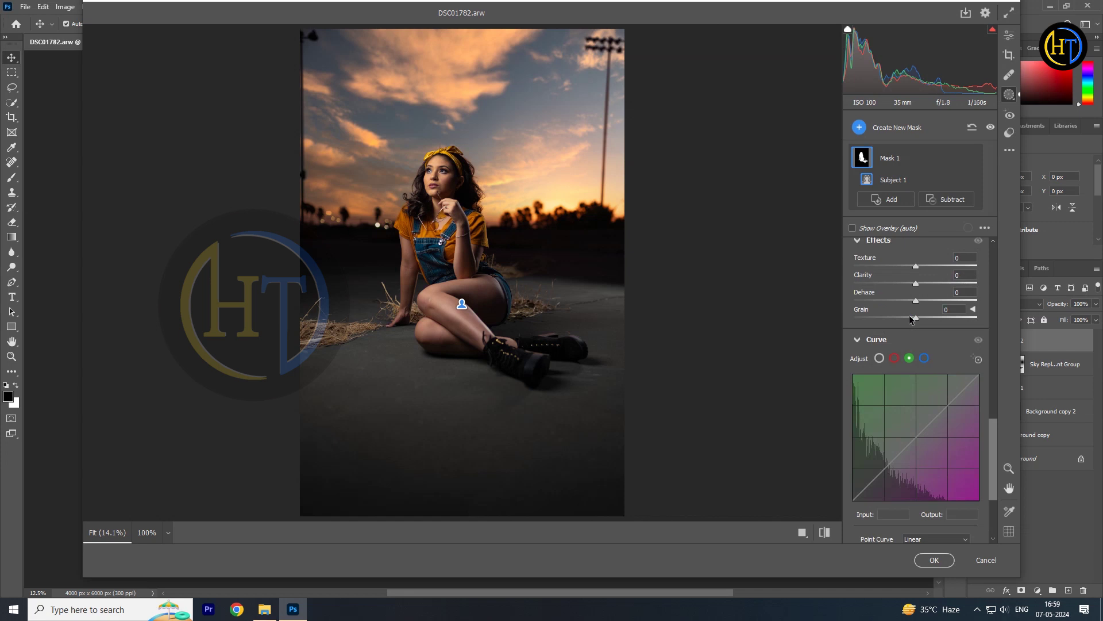
{"action": "left_click", "coordinate": [895, 358]}
{"action": "scroll", "coordinate": [896, 361], "scroll_direction": "down", "scroll_amount": 3}
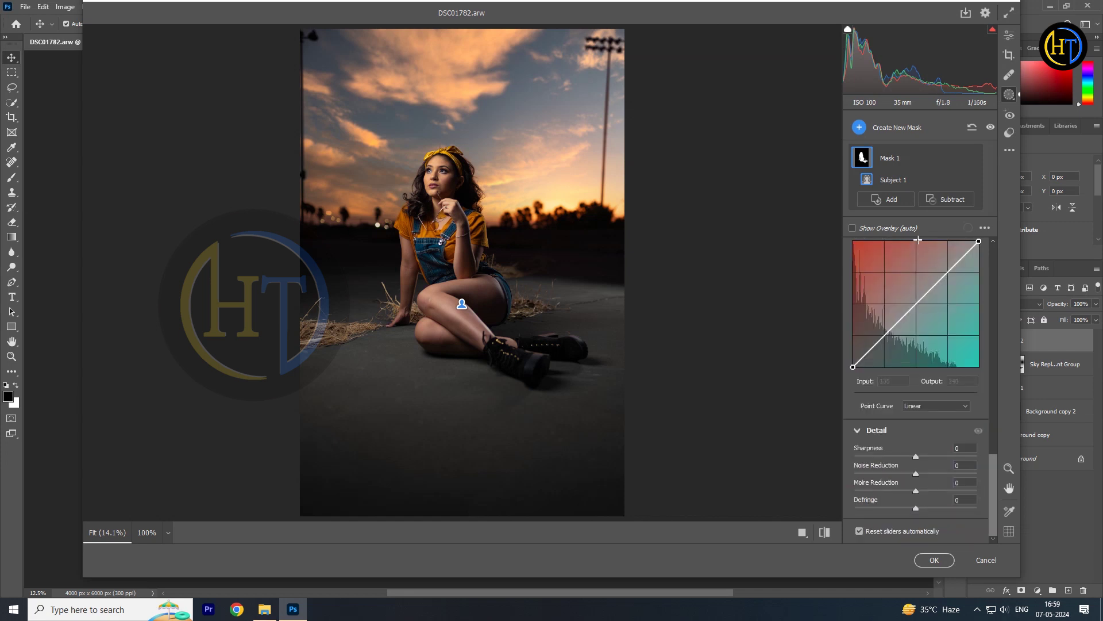
{"action": "left_click", "coordinate": [916, 303]}
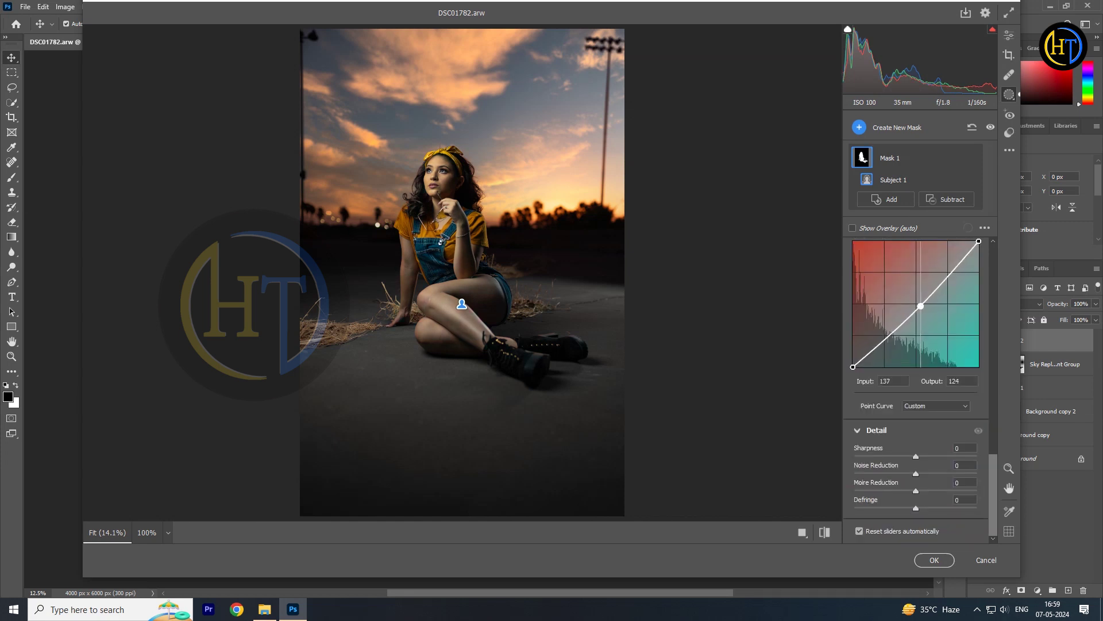
{"action": "left_click", "coordinate": [935, 560]}
Duplicate Layer 2 and open the copy in the SkinFiner plug-in.
{"action": "left_click_drag", "start_coordinate": [1014, 343], "coordinate": [1070, 588]}
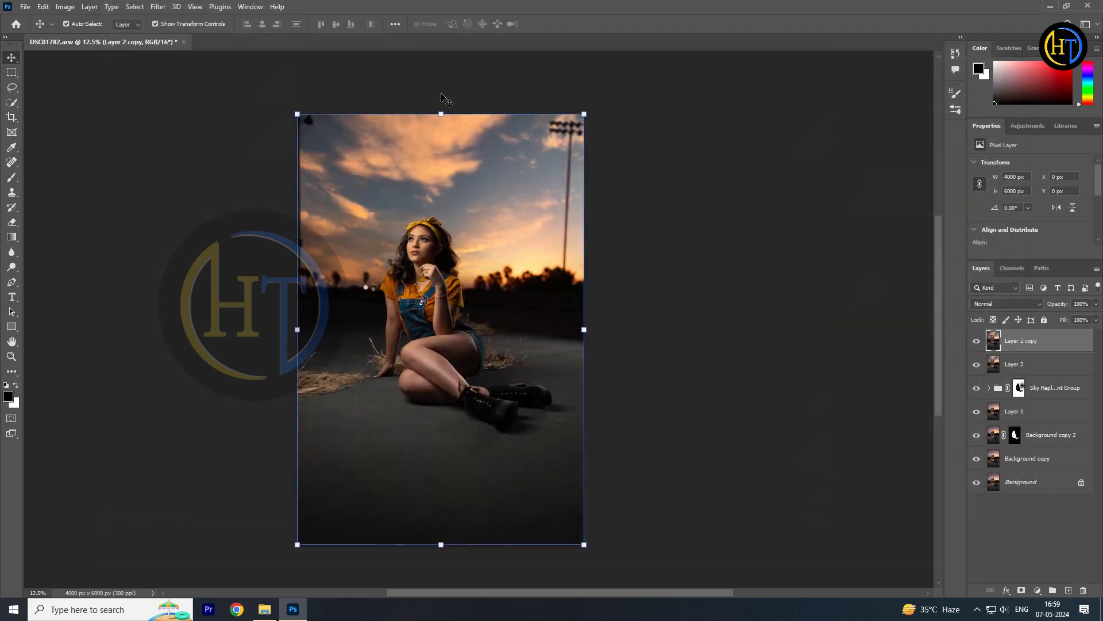
{"action": "left_click", "coordinate": [153, 10]}
{"action": "mouse_move", "coordinate": [218, 269]}
{"action": "left_click", "coordinate": [339, 270]}
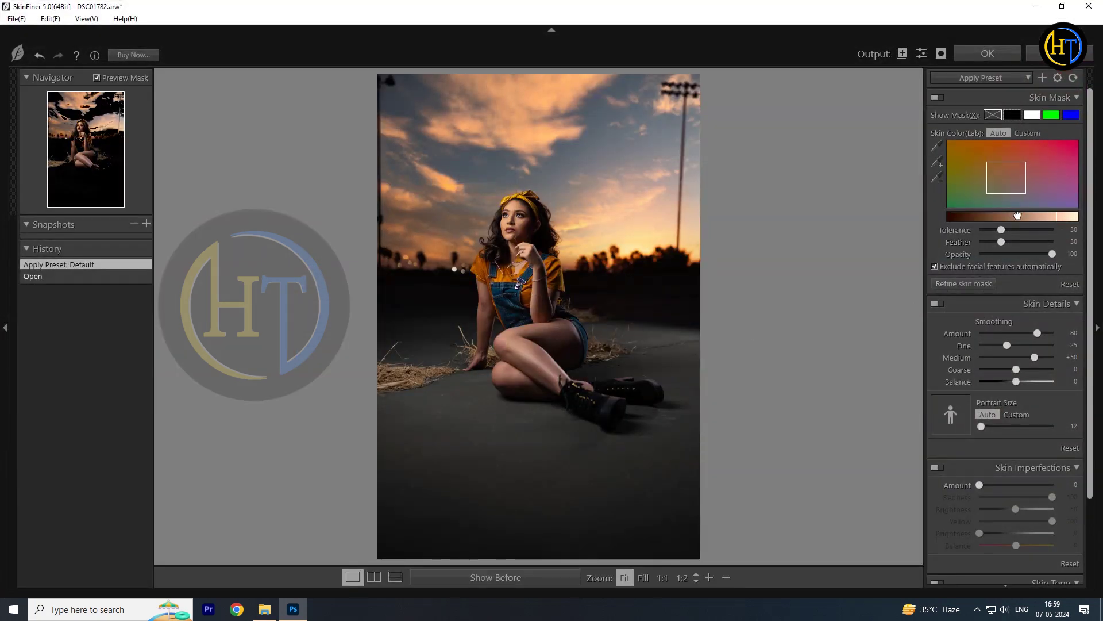
Retouch the skin with mask tolerance 41, feather 55, imperfections 62 and saturation +30, raise its contrast and shadow, and apply the result.
{"action": "mouse_move", "coordinate": [1017, 216]}
{"action": "left_mouse_down"}
{"action": "mouse_move", "coordinate": [1039, 216]}
{"action": "mouse_move", "coordinate": [1019, 242]}
{"action": "mouse_move", "coordinate": [1009, 230]}
{"action": "left_mouse_up"}
{"action": "left_click", "coordinate": [1026, 485]}
{"action": "scroll", "coordinate": [1024, 487], "scroll_direction": "down", "scroll_amount": 2}
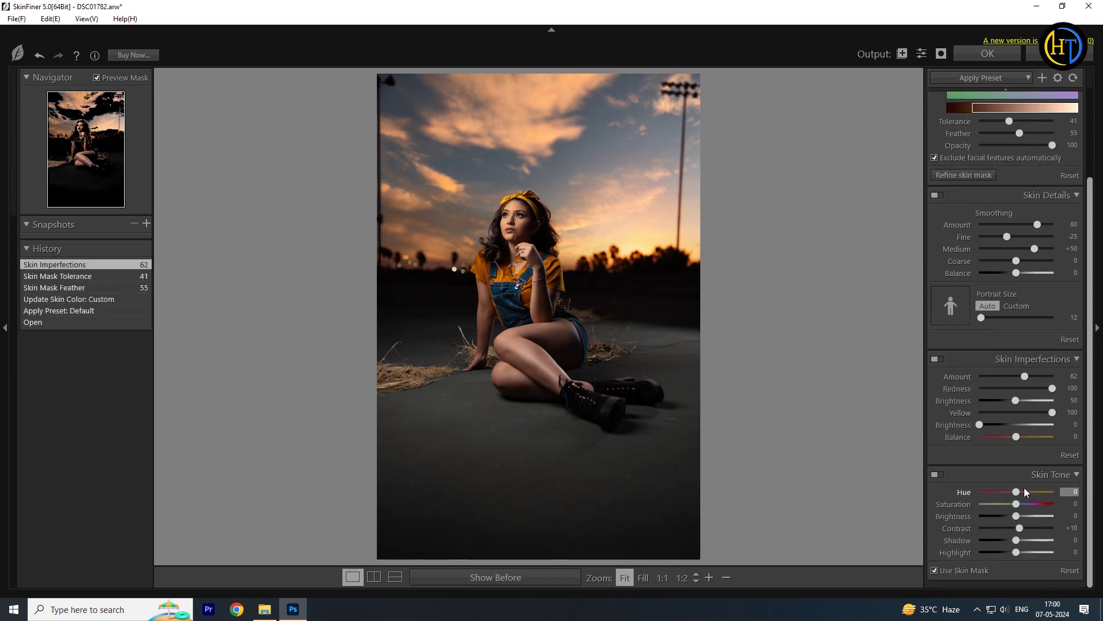
{"action": "left_click", "coordinate": [1027, 504]}
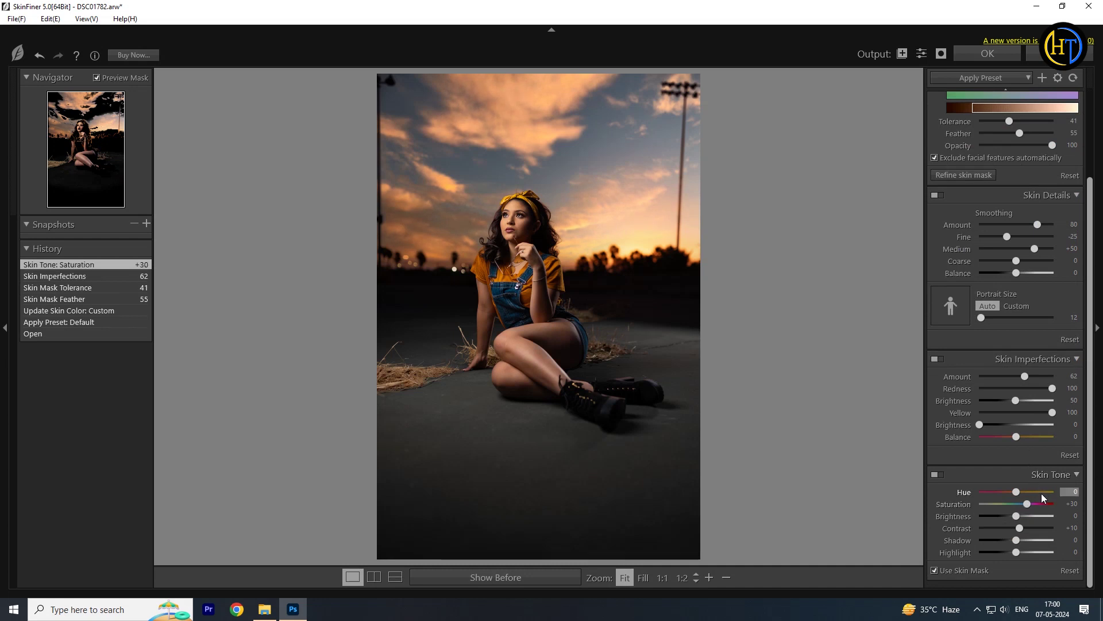
{"action": "left_click", "coordinate": [1025, 528]}
{"action": "left_click", "coordinate": [1022, 540]}
{"action": "left_click", "coordinate": [988, 58]}
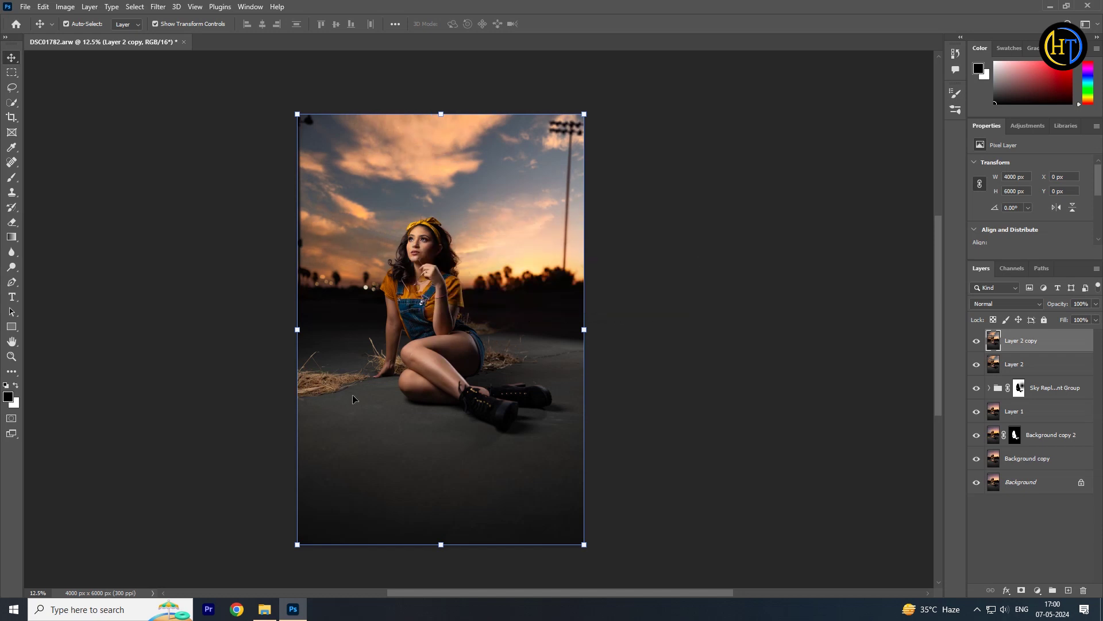
Check the retouched face up close, stamp the visible layers into a new layer above Layer 2 copy and open the Camera Raw Filter.
{"action": "scroll", "coordinate": [424, 259], "scroll_direction": "up", "scroll_amount": 5}
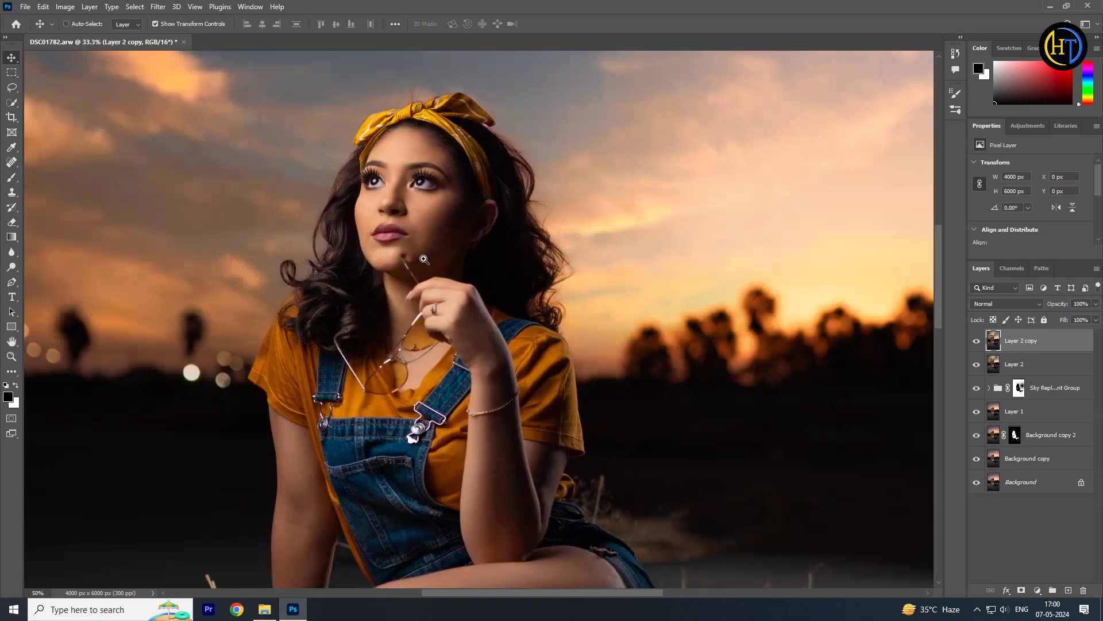
{"action": "left_click_drag", "start_coordinate": [455, 351], "coordinate": [441, 301]}
{"action": "scroll", "coordinate": [442, 297], "scroll_direction": "down", "scroll_amount": 4}
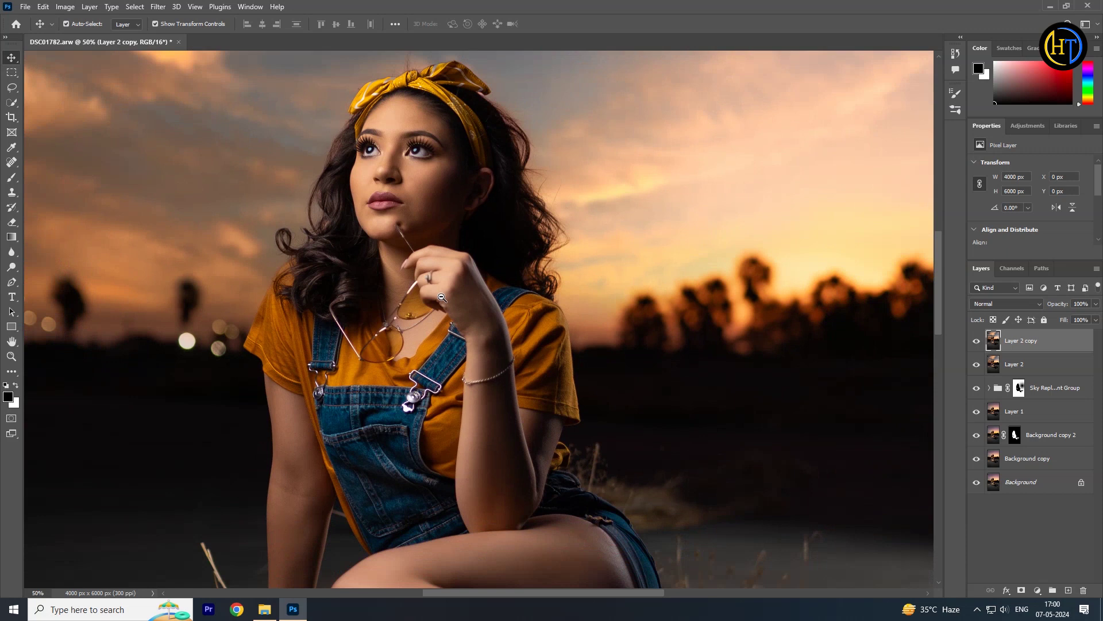
{"action": "scroll", "coordinate": [467, 365], "scroll_direction": "down", "scroll_amount": 1}
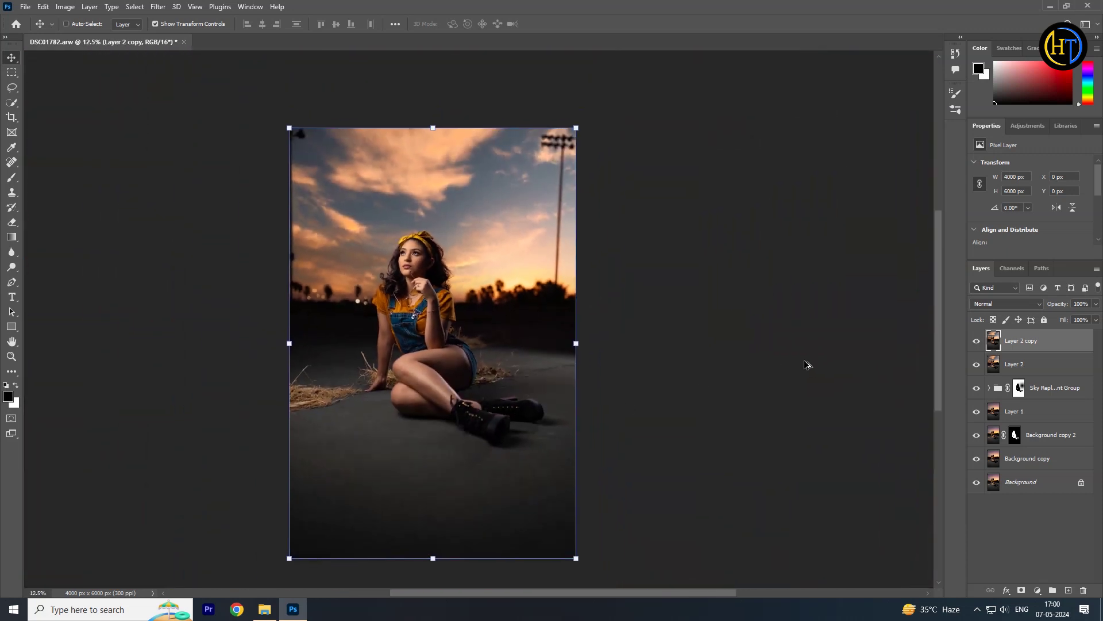
{"action": "key", "text": "ctrl+shift+alt+e"}
{"action": "left_click", "coordinate": [998, 306]}
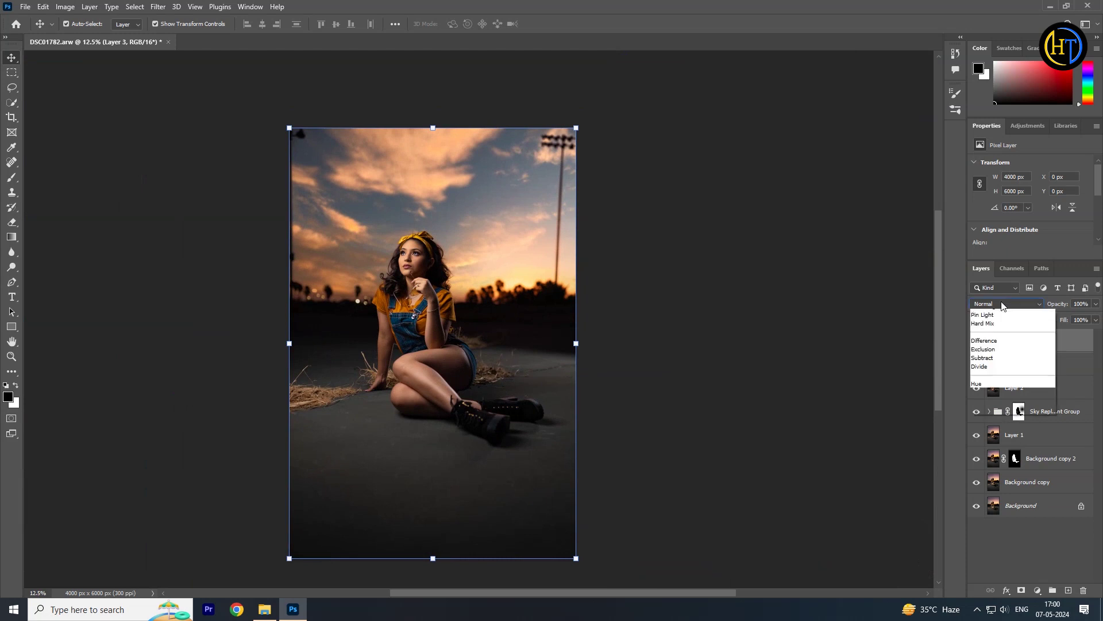
{"action": "left_click", "coordinate": [162, 8]}
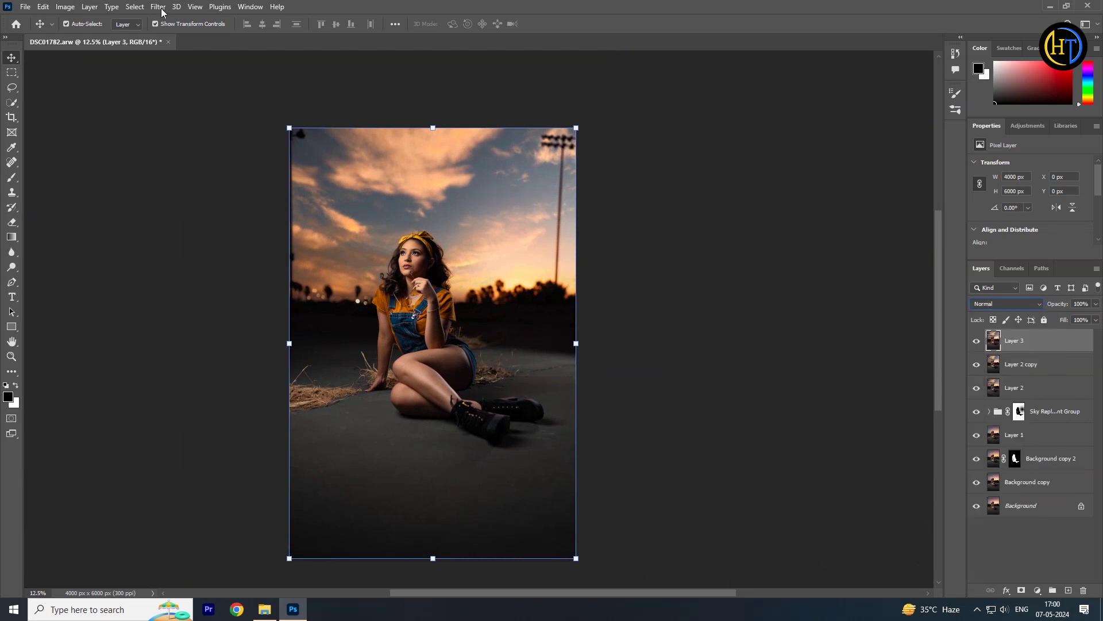
{"action": "left_click", "coordinate": [163, 8]}
{"action": "left_click", "coordinate": [185, 93]}
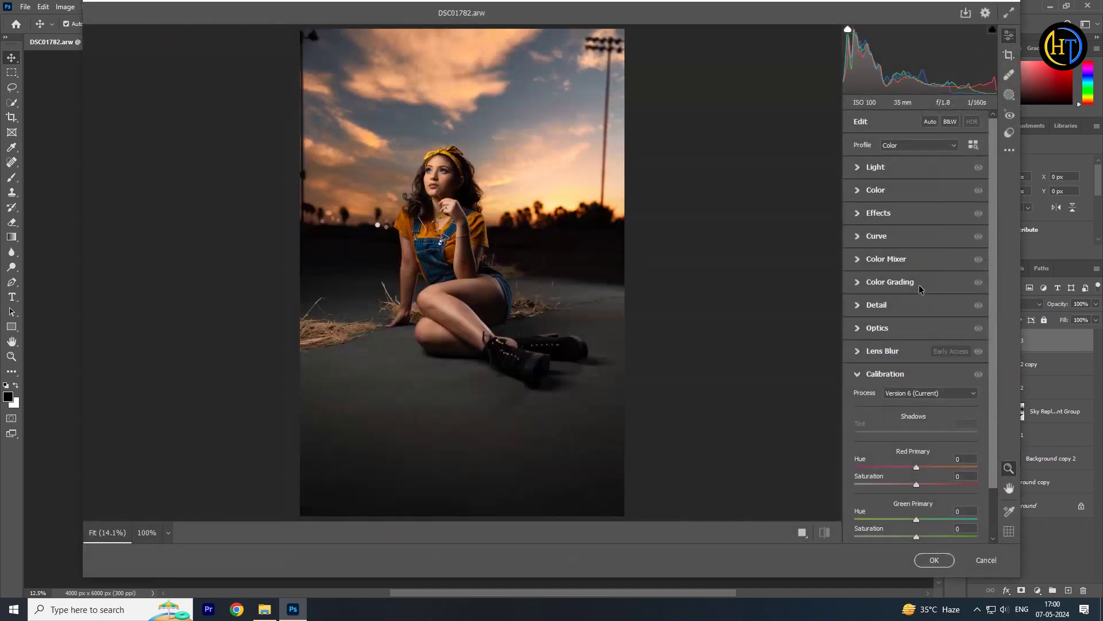
Color grade the midtones to hue 109, saturation 20, and the shadows to hue 226, saturation 66, luminance -20.
{"action": "left_click", "coordinate": [919, 289]}
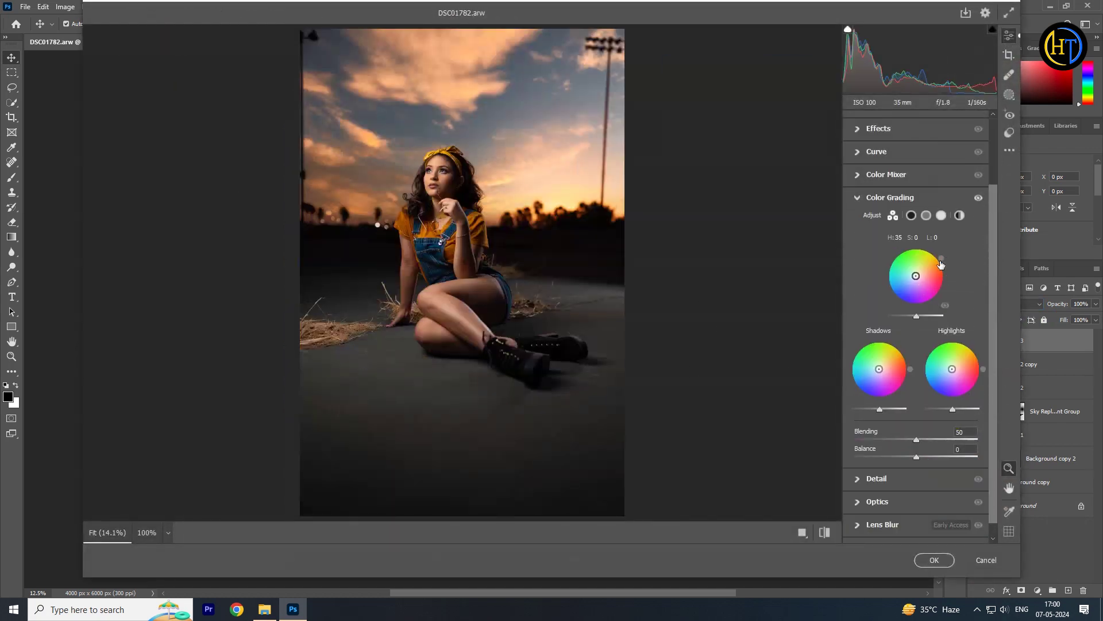
{"action": "left_click_drag", "start_coordinate": [916, 276], "coordinate": [914, 270]}
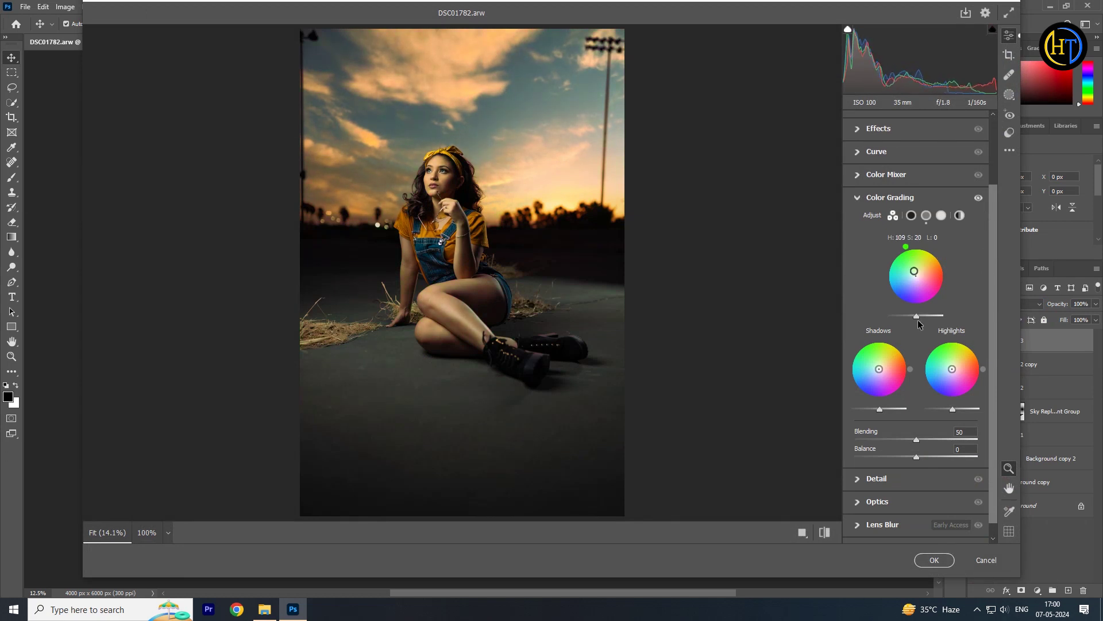
{"action": "left_click_drag", "start_coordinate": [877, 377], "coordinate": [868, 380]}
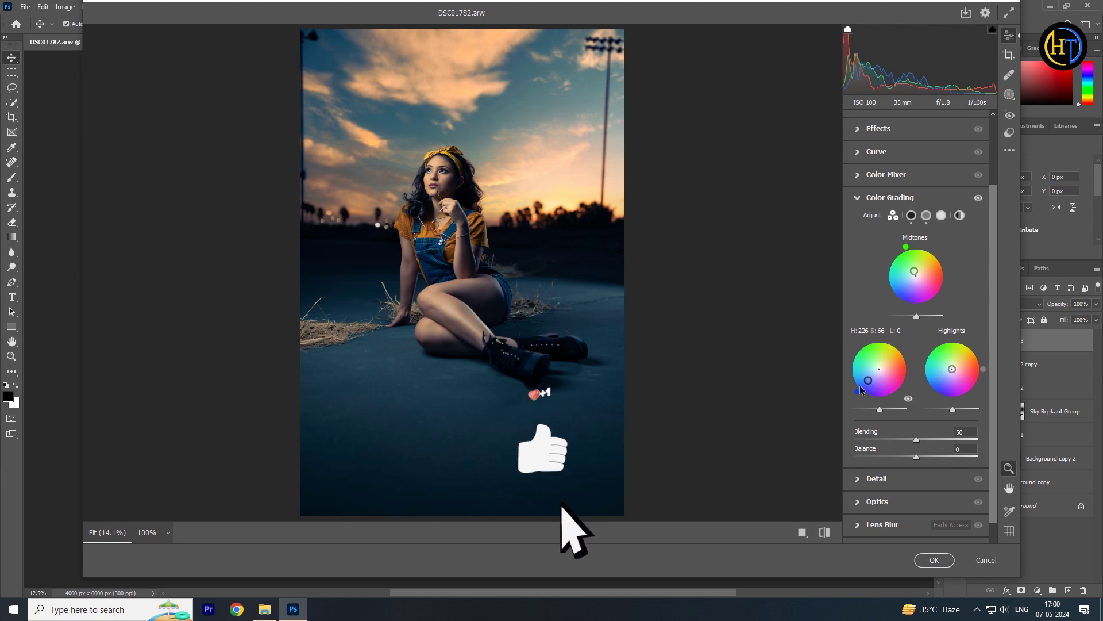
{"action": "mouse_move", "coordinate": [879, 410]}
{"action": "left_mouse_down"}
{"action": "mouse_move", "coordinate": [889, 408]}
{"action": "mouse_move", "coordinate": [874, 408]}
{"action": "left_mouse_up"}
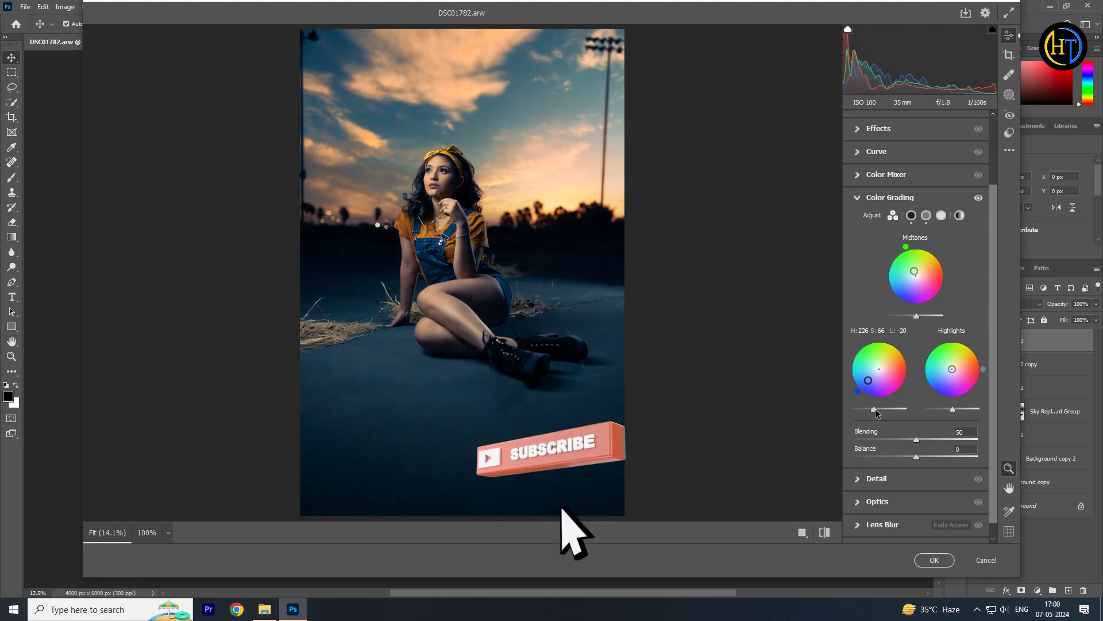
Lower the midtones luminance to -24, darken the highlights slightly and apply the color grade.
{"action": "mouse_move", "coordinate": [916, 316]}
{"action": "left_mouse_down"}
{"action": "mouse_move", "coordinate": [943, 316]}
{"action": "mouse_move", "coordinate": [909, 315]}
{"action": "left_mouse_up"}
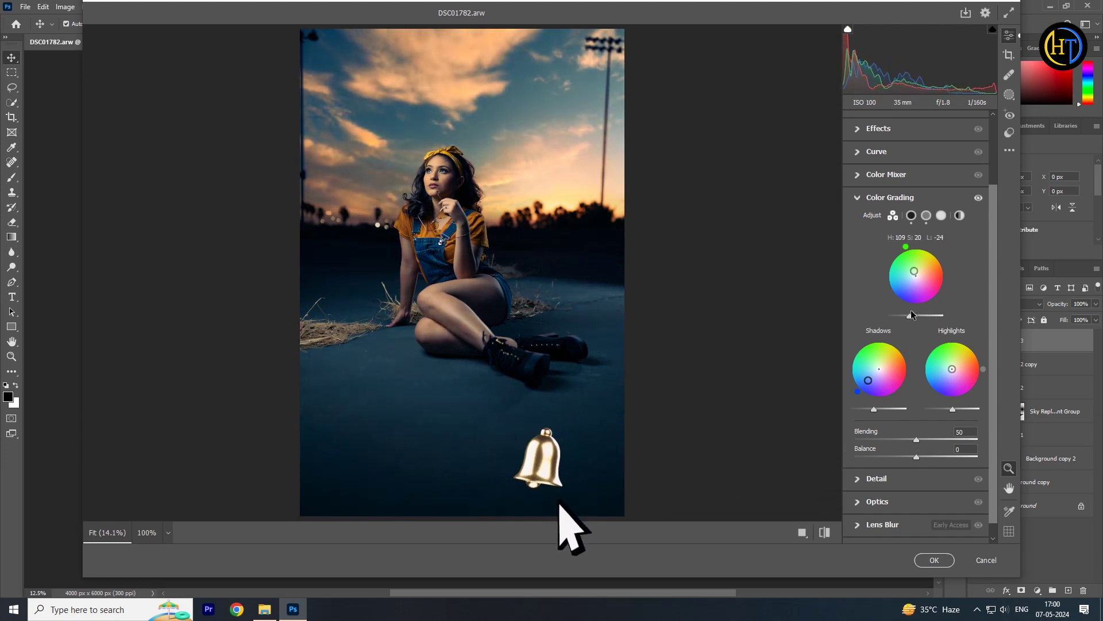
{"action": "mouse_move", "coordinate": [948, 410]}
{"action": "left_mouse_down"}
{"action": "mouse_move", "coordinate": [964, 410]}
{"action": "mouse_move", "coordinate": [947, 410]}
{"action": "left_mouse_up"}
{"action": "left_click", "coordinate": [934, 559]}
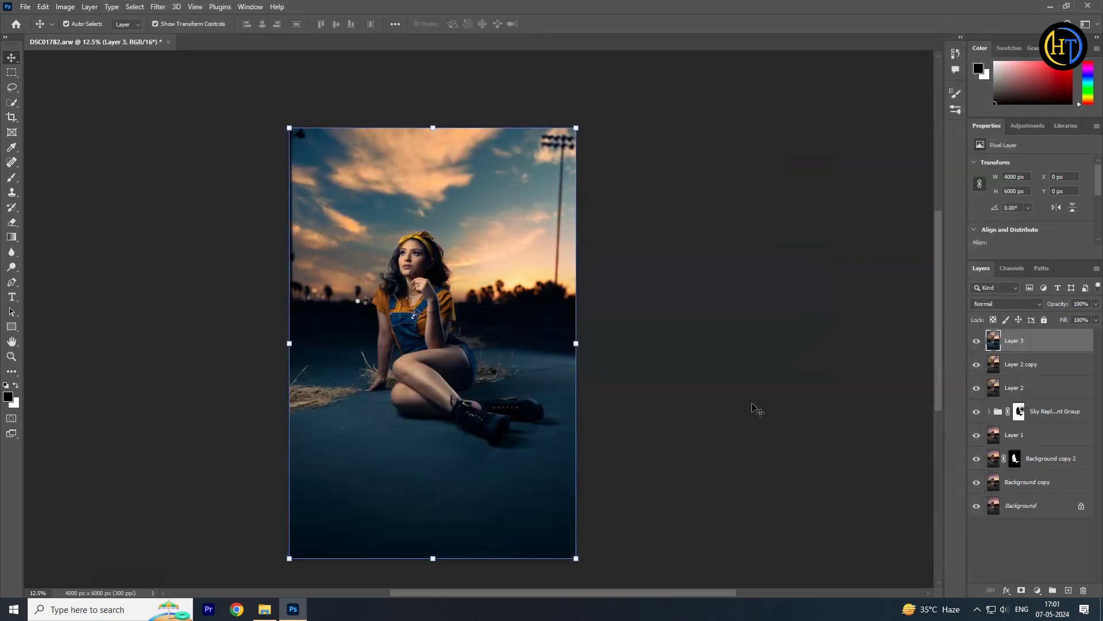
Mask Layer 3 with an inverted subject selection so the woman is excluded, and compare the image with the layer hidden and shown.
{"action": "left_click", "coordinate": [976, 341]}
{"action": "left_click", "coordinate": [977, 341]}
{"action": "left_click", "coordinate": [1013, 363]}
{"action": "left_click", "coordinate": [12, 103]}
{"action": "left_click", "coordinate": [332, 24]}
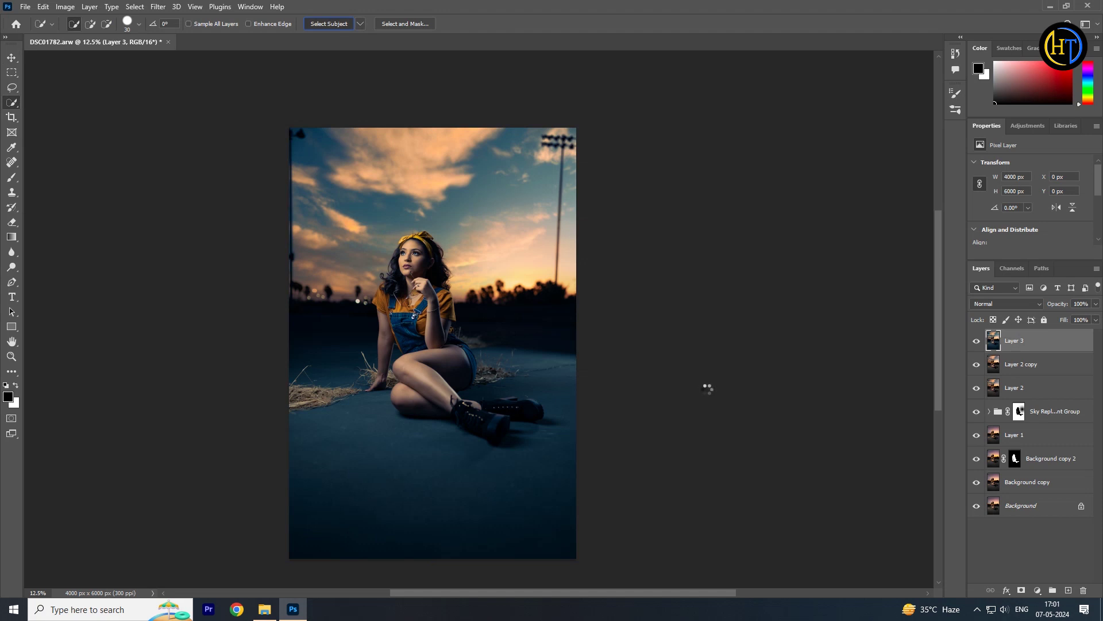
{"action": "left_click", "coordinate": [1020, 590]}
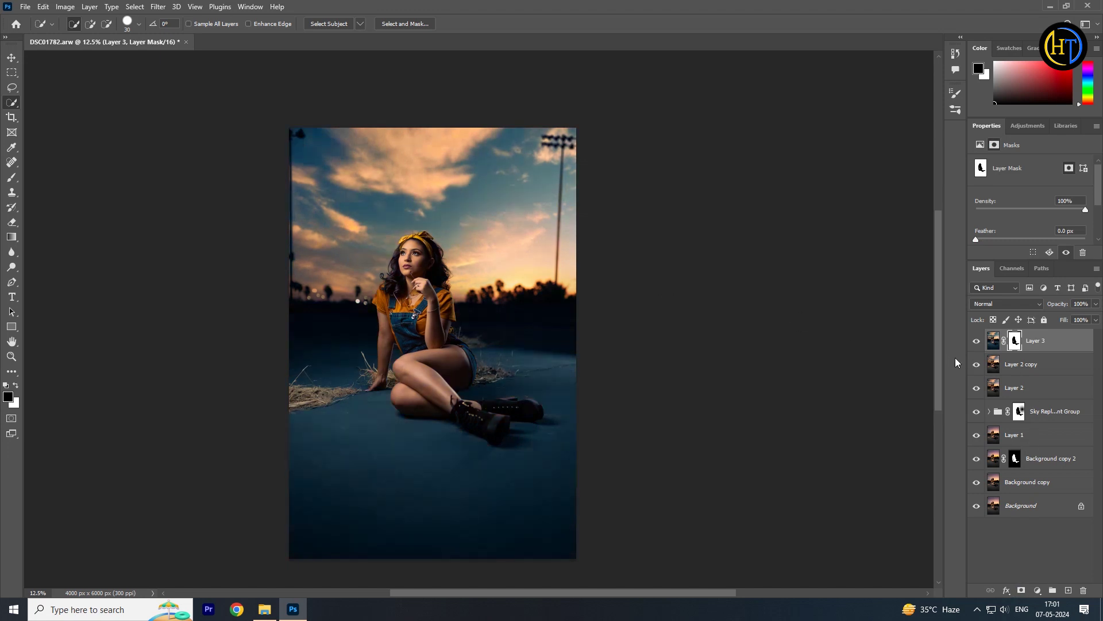
{"action": "left_click", "coordinate": [976, 342]}
{"action": "left_click", "coordinate": [976, 343]}
Stamp the visible layers into a new layer, lasso the dark pole along the photo's left edge and fill the selection to remove it.
{"action": "key", "text": "ctrl+shift+alt+e"}
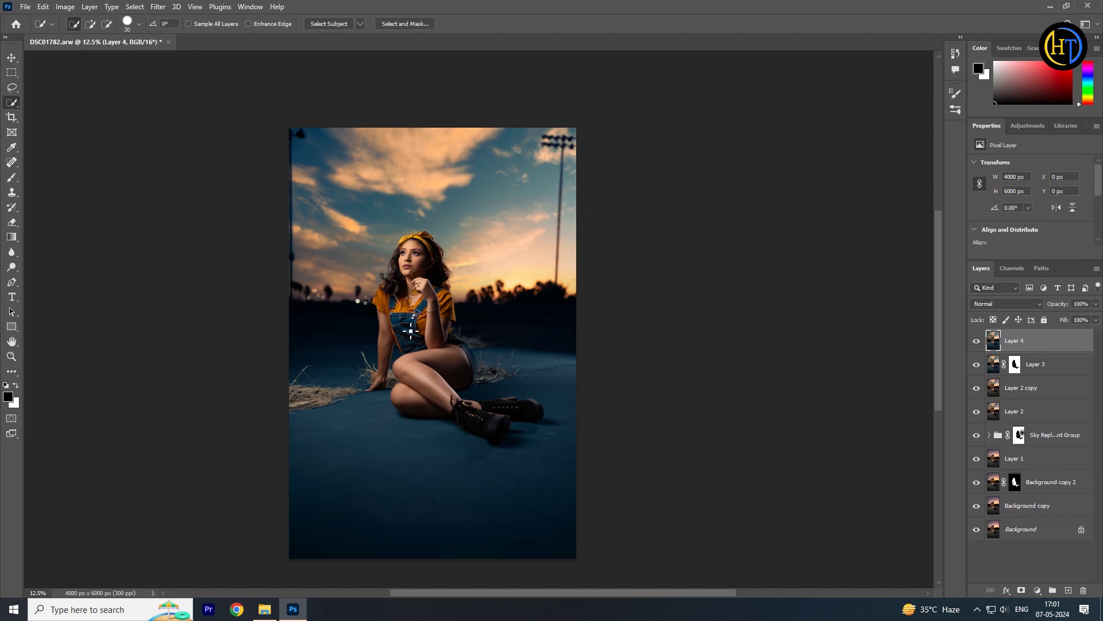
{"action": "left_click", "coordinate": [13, 88]}
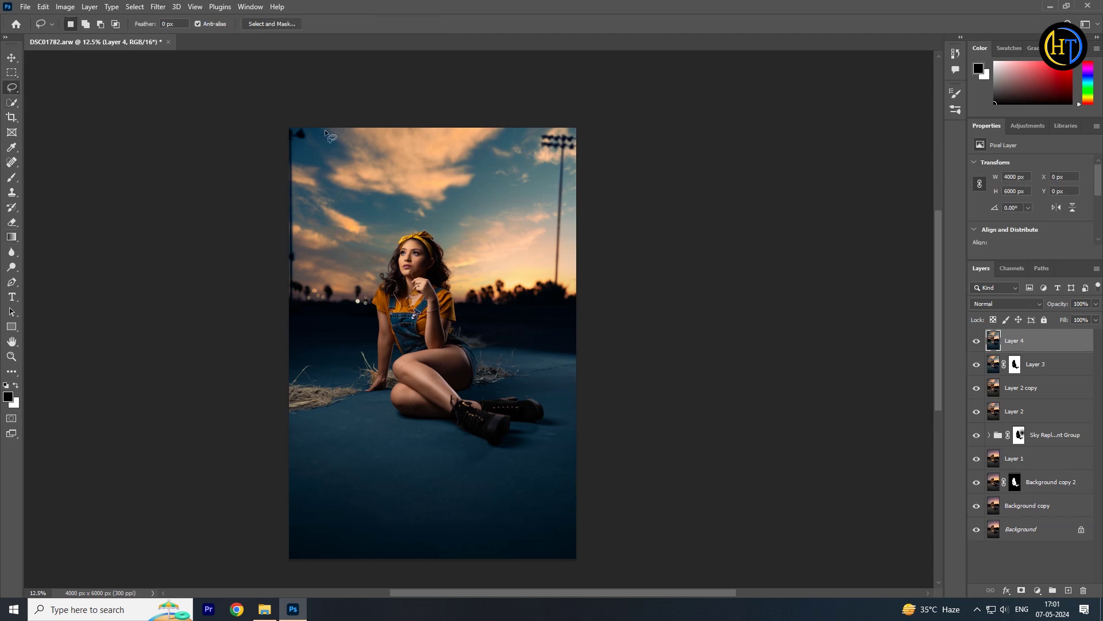
{"action": "mouse_move", "coordinate": [308, 231]}
{"action": "left_mouse_down"}
{"action": "mouse_move", "coordinate": [288, 308]}
{"action": "mouse_move", "coordinate": [267, 196]}
{"action": "mouse_move", "coordinate": [292, 102]}
{"action": "mouse_move", "coordinate": [308, 117]}
{"action": "mouse_move", "coordinate": [300, 138]}
{"action": "left_mouse_up"}
{"action": "right_click", "coordinate": [299, 137]}
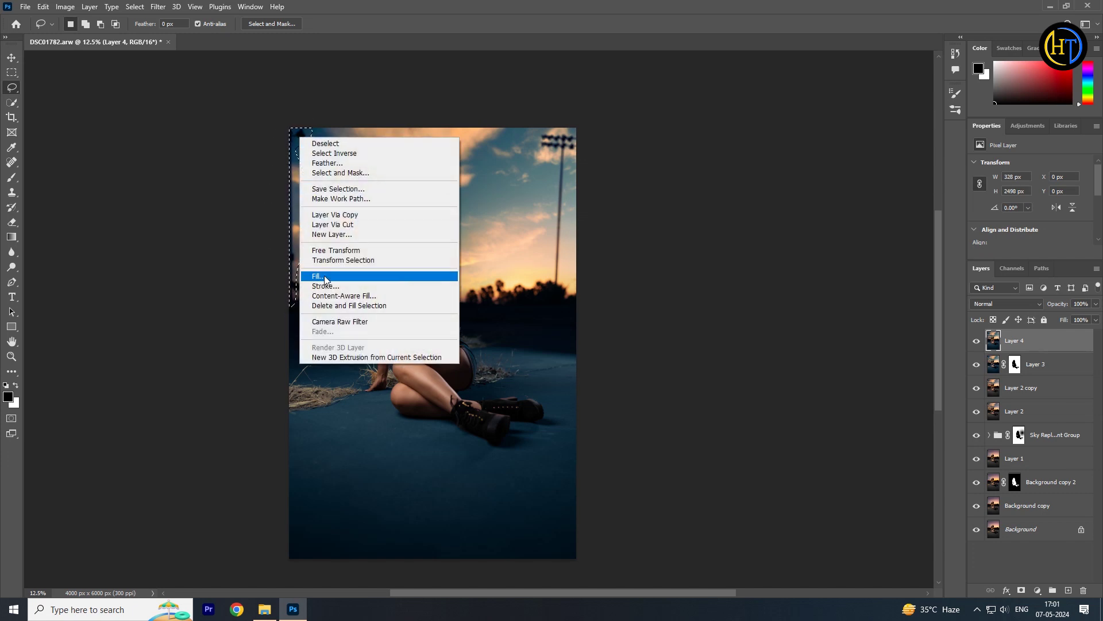
{"action": "left_click", "coordinate": [324, 279]}
{"action": "left_click", "coordinate": [615, 153]}
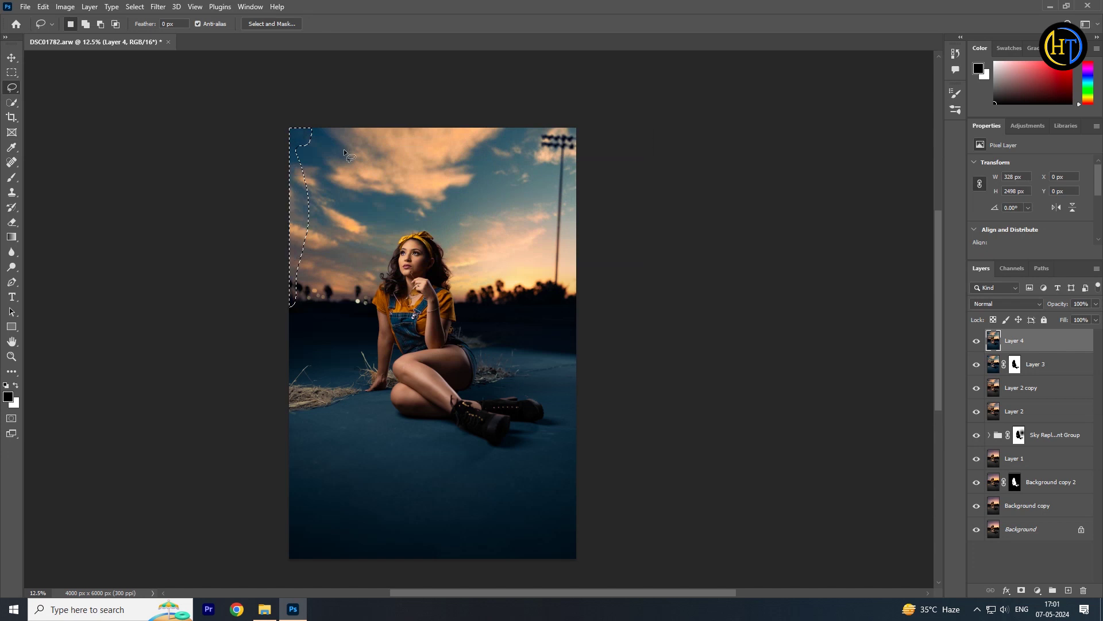
Clear the lasso selection, dismiss the Content-Aware Fill tip and duplicate Layer 4.
{"action": "left_click", "coordinate": [11, 73]}
{"action": "left_click", "coordinate": [143, 107]}
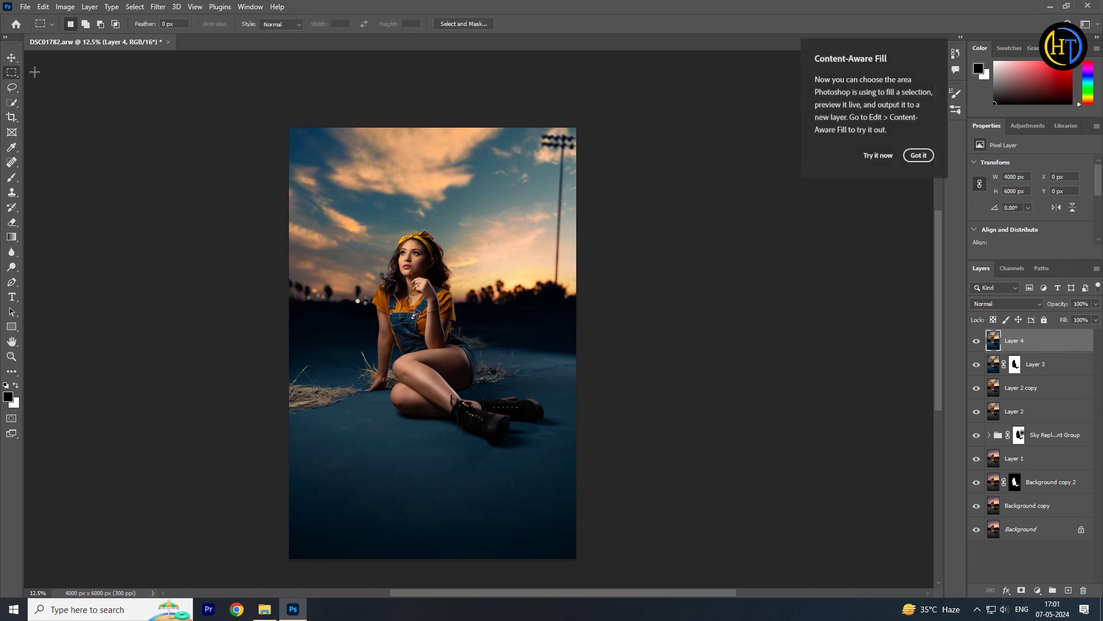
{"action": "left_click", "coordinate": [13, 59]}
{"action": "left_click", "coordinate": [117, 191]}
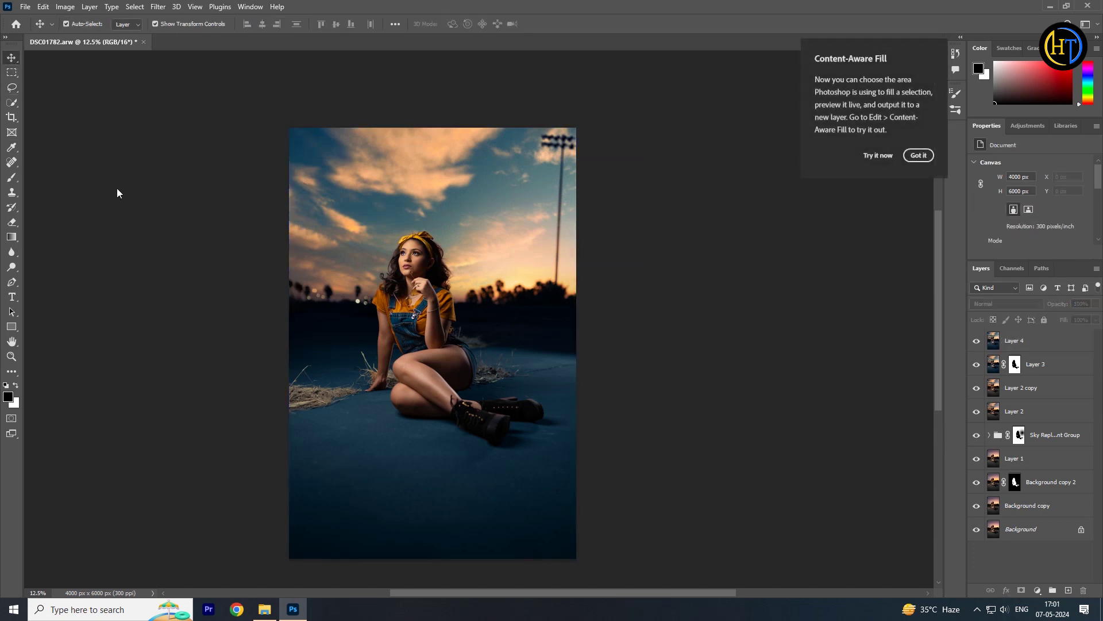
{"action": "left_click", "coordinate": [920, 156]}
{"action": "left_click", "coordinate": [1016, 343]}
{"action": "left_click_drag", "start_coordinate": [1041, 333], "coordinate": [1068, 590]}
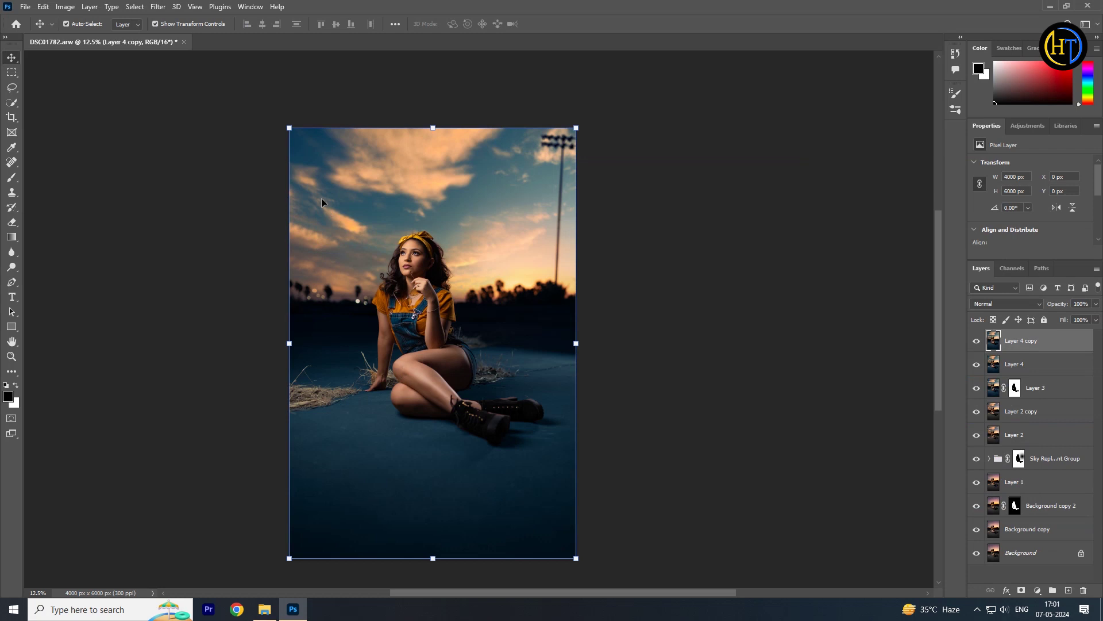
Apply Match Color to the duplicated layer, toggling Neutralize and raising the color intensity and fade.
{"action": "left_click", "coordinate": [158, 7]}
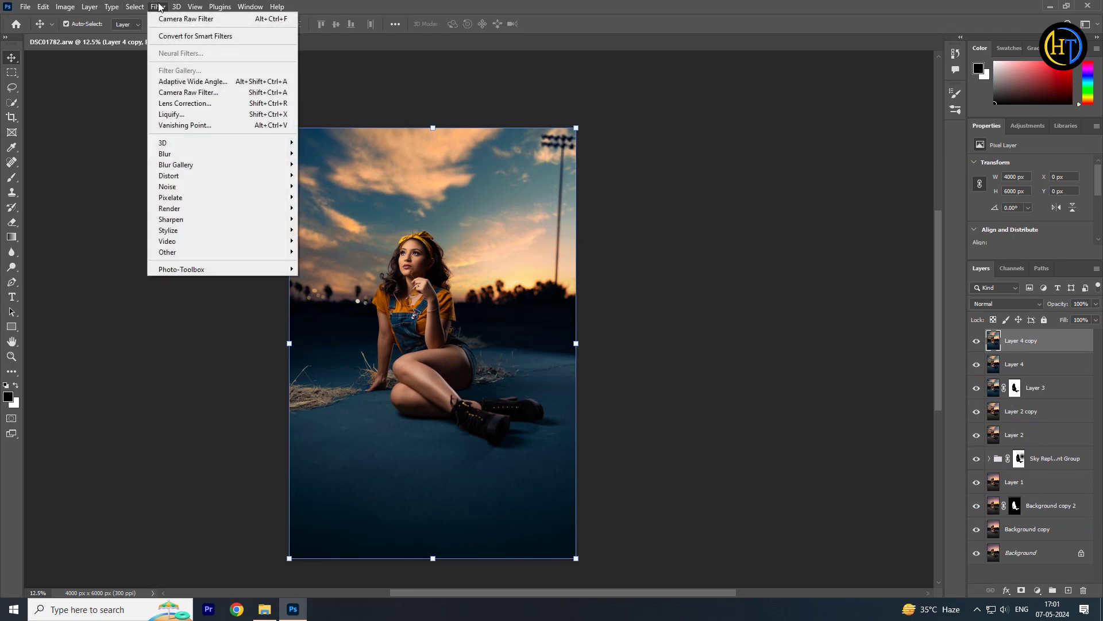
{"action": "mouse_move", "coordinate": [65, 7]}
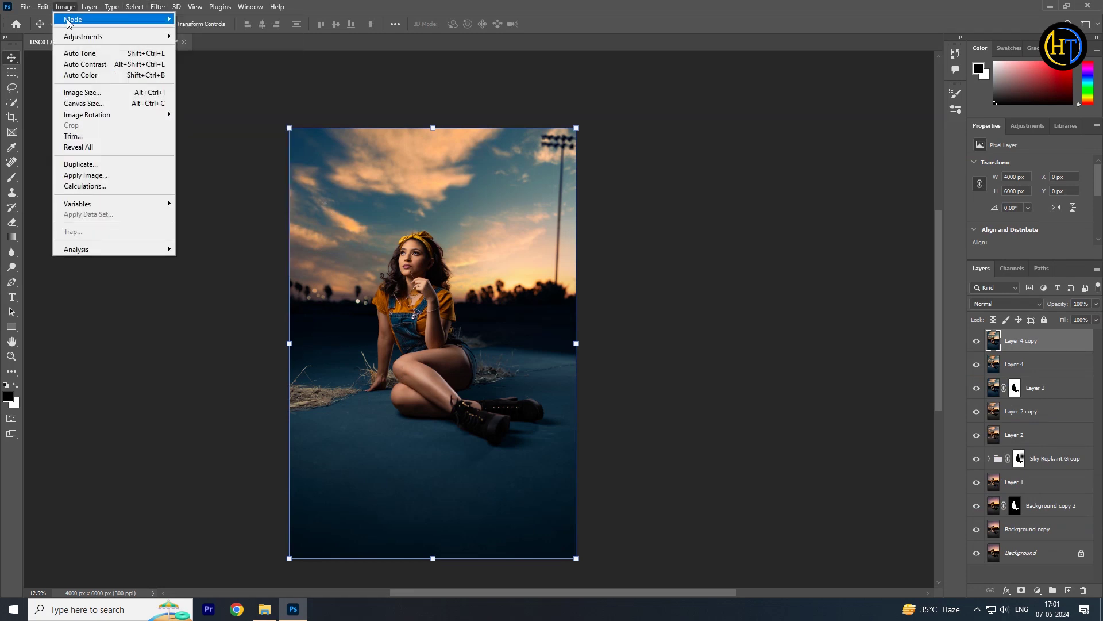
{"action": "mouse_move", "coordinate": [80, 36]}
{"action": "left_click", "coordinate": [241, 269]}
{"action": "left_click_drag", "start_coordinate": [548, 87], "coordinate": [754, 156]}
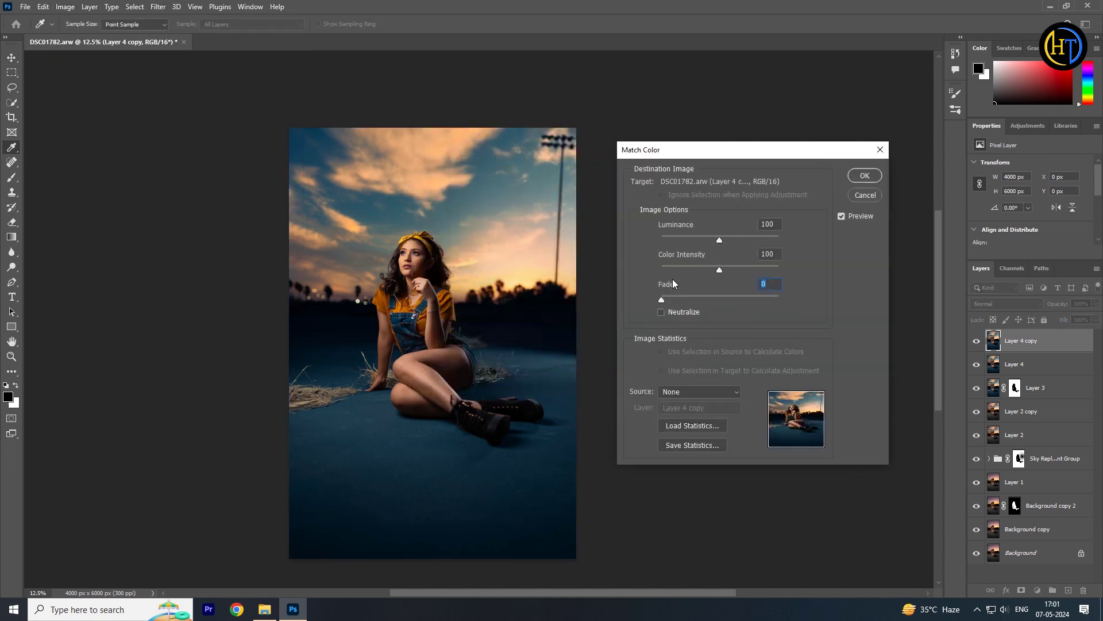
{"action": "left_click", "coordinate": [679, 313]}
{"action": "left_click_drag", "start_coordinate": [720, 269], "coordinate": [736, 267]}
{"action": "left_click", "coordinate": [680, 311]}
{"action": "left_click_drag", "start_coordinate": [664, 300], "coordinate": [741, 296]}
{"action": "left_click_drag", "start_coordinate": [701, 259], "coordinate": [734, 268]}
{"action": "left_click", "coordinate": [864, 177]}
{"action": "key", "text": "v"}
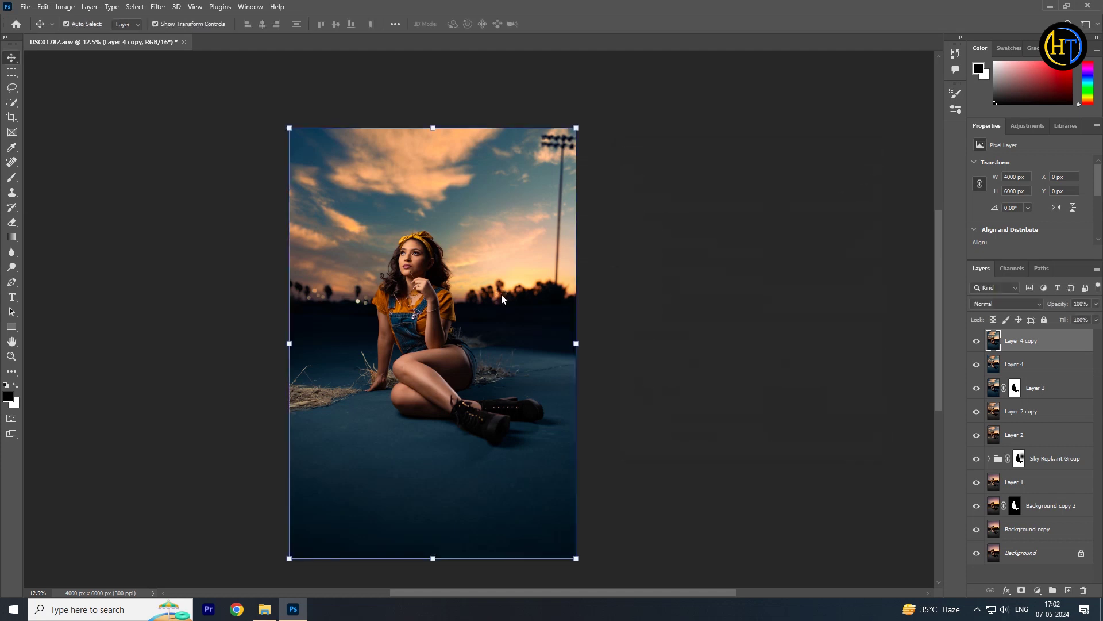
Compare the photo with Layer 4 copy hidden and shown, checking the woman and the ground up close.
{"action": "scroll", "coordinate": [451, 359], "scroll_direction": "up", "scroll_amount": 3}
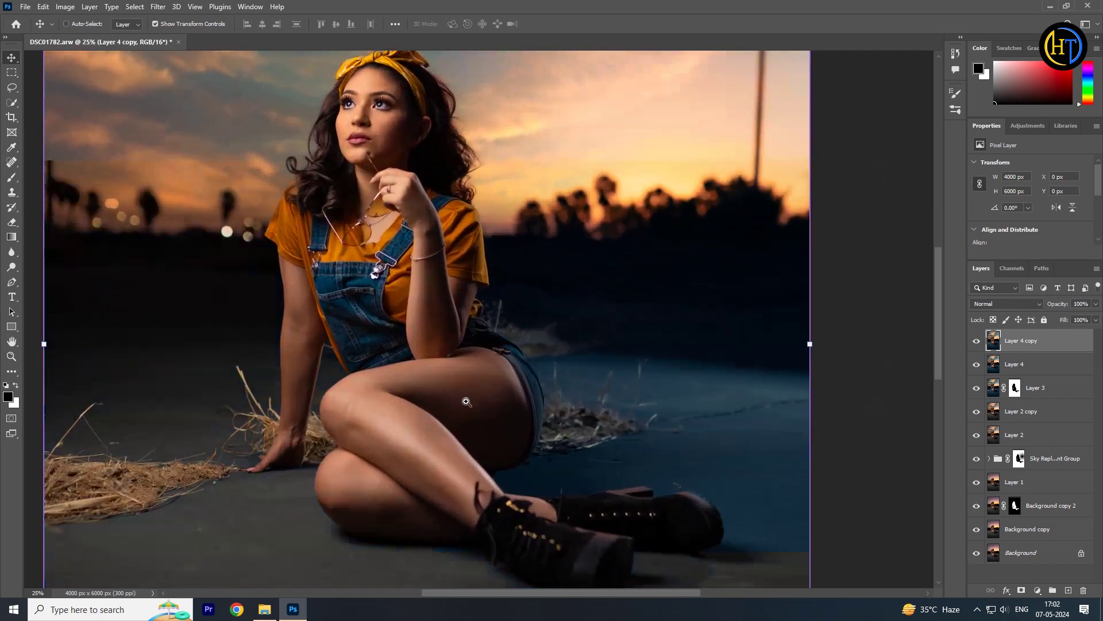
{"action": "left_click", "coordinate": [977, 341]}
{"action": "left_click", "coordinate": [976, 341]}
{"action": "left_click", "coordinate": [976, 342]}
{"action": "left_click", "coordinate": [976, 342]}
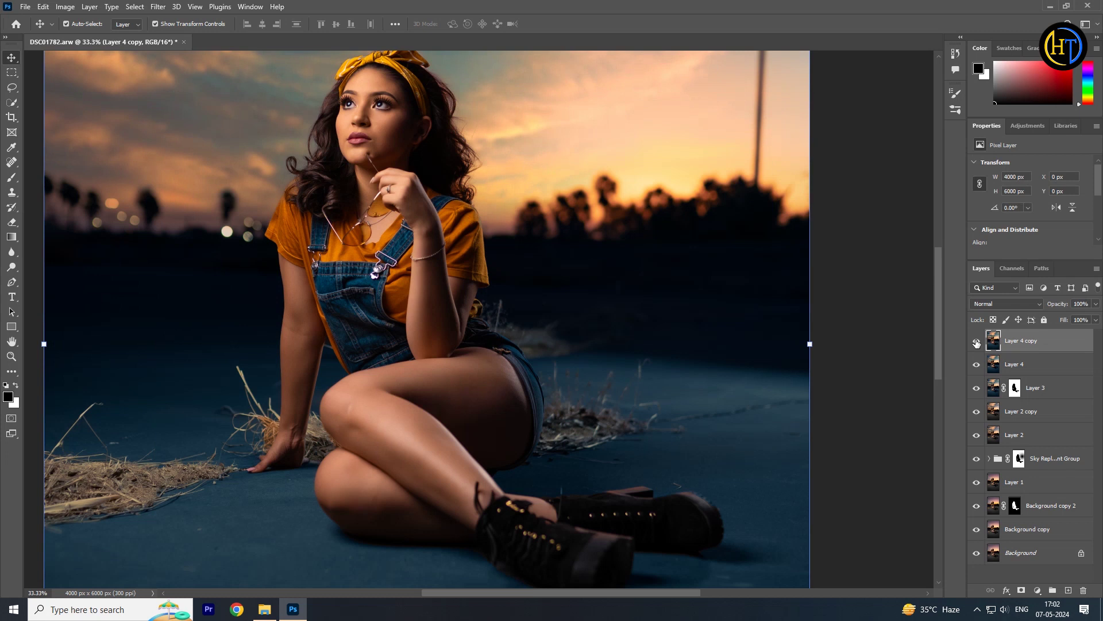
{"action": "left_click", "coordinate": [487, 317], "text": "alt"}
{"action": "left_click", "coordinate": [487, 318], "text": "alt"}
{"action": "left_click", "coordinate": [487, 318], "text": "alt"}
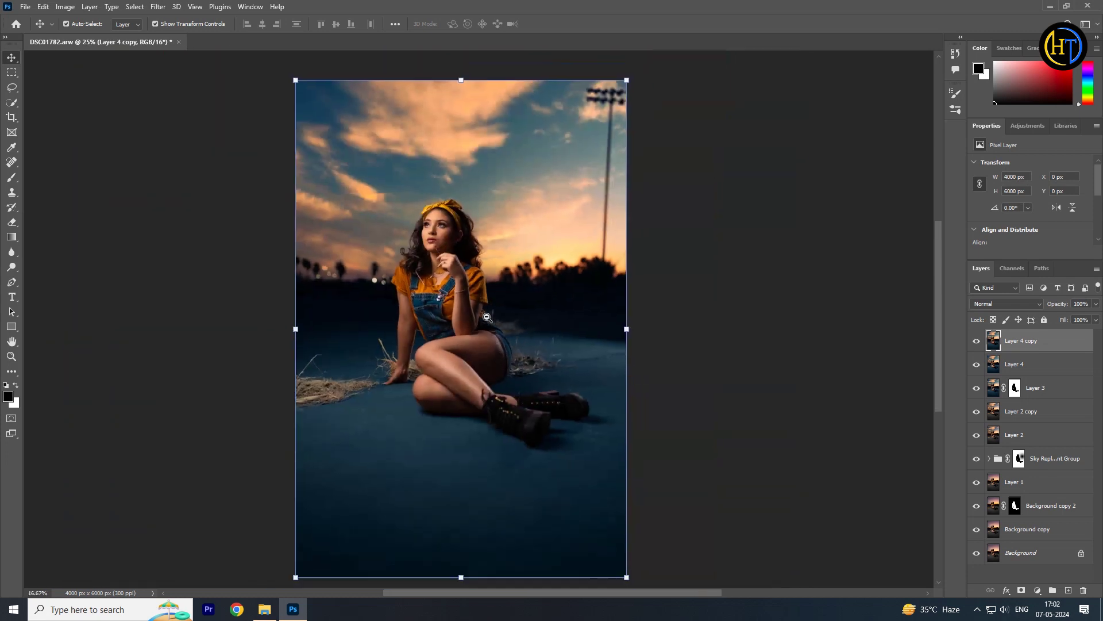
{"action": "left_click_drag", "start_coordinate": [523, 377], "coordinate": [480, 379]}
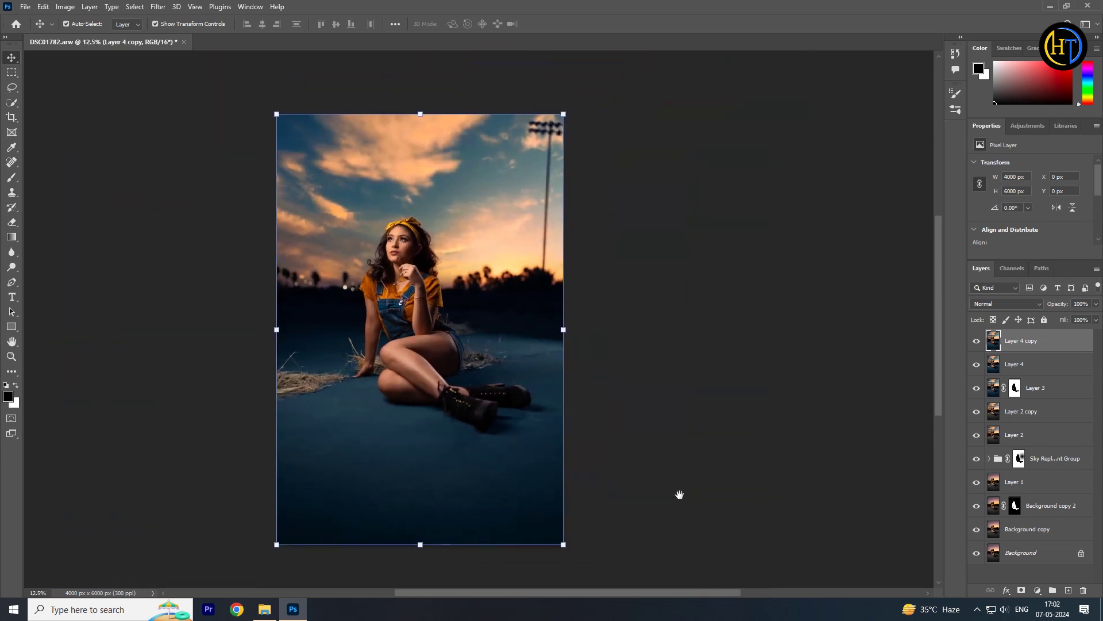
Stamp all visible layers into a new layer on top and set its blend mode to Vivid Light.
{"action": "left_click", "coordinate": [1038, 530], "text": "shift"}
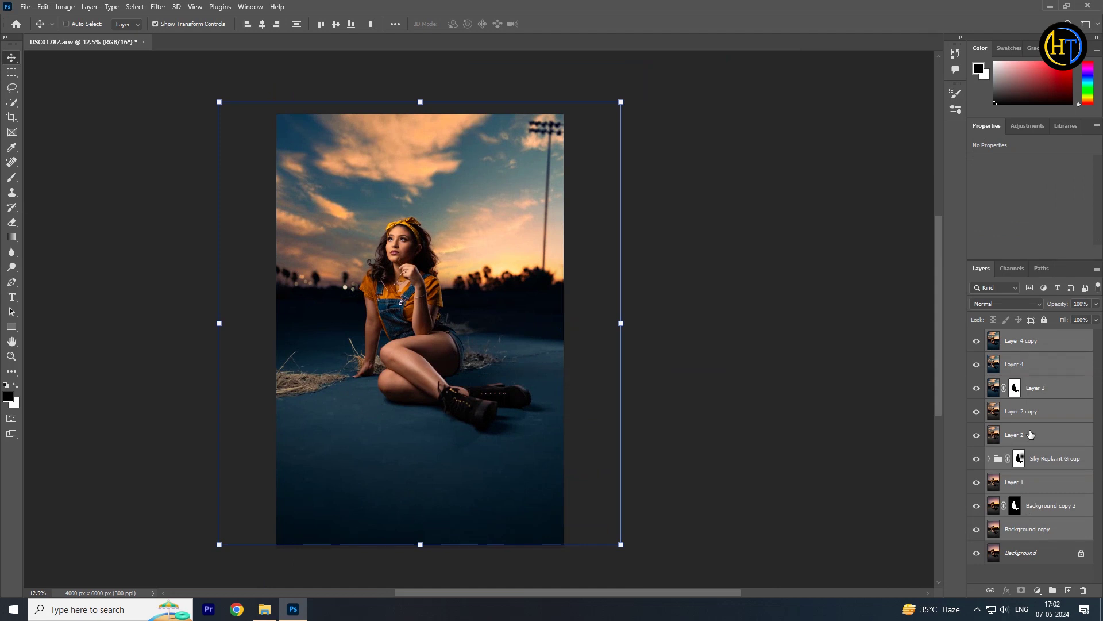
{"action": "left_click", "coordinate": [1021, 341]}
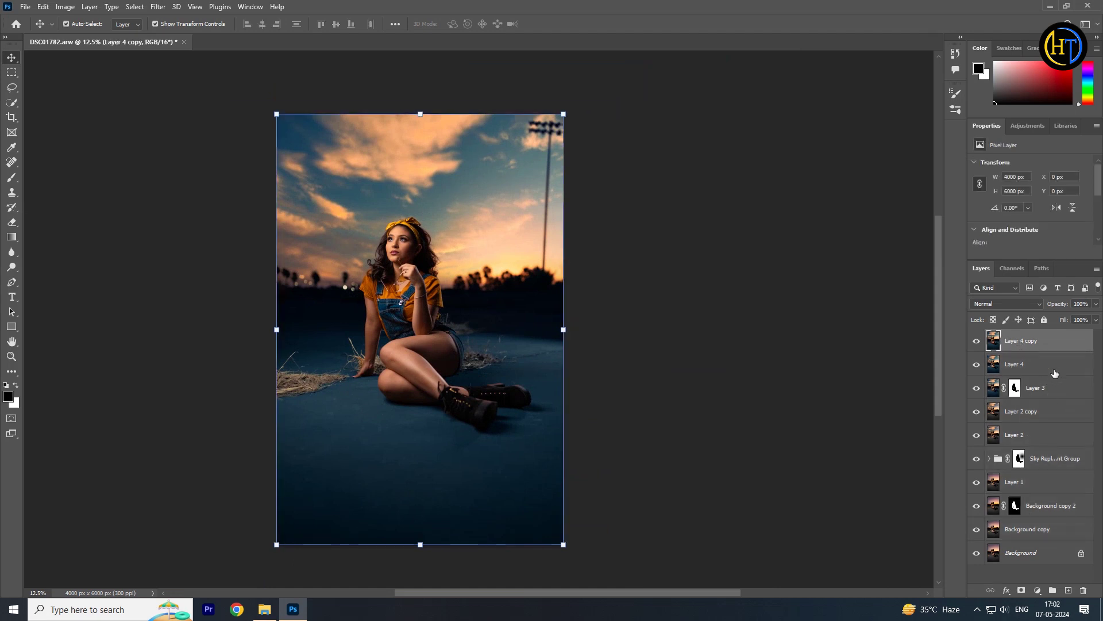
{"action": "key", "text": "ctrl+shift+alt+e"}
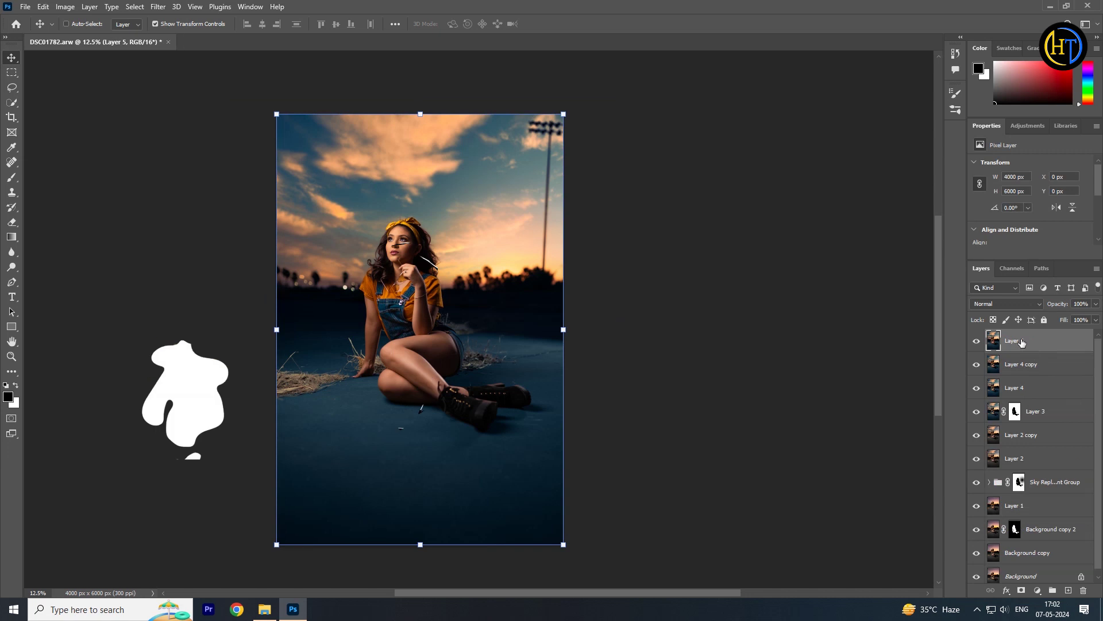
{"action": "left_click", "coordinate": [1006, 304]}
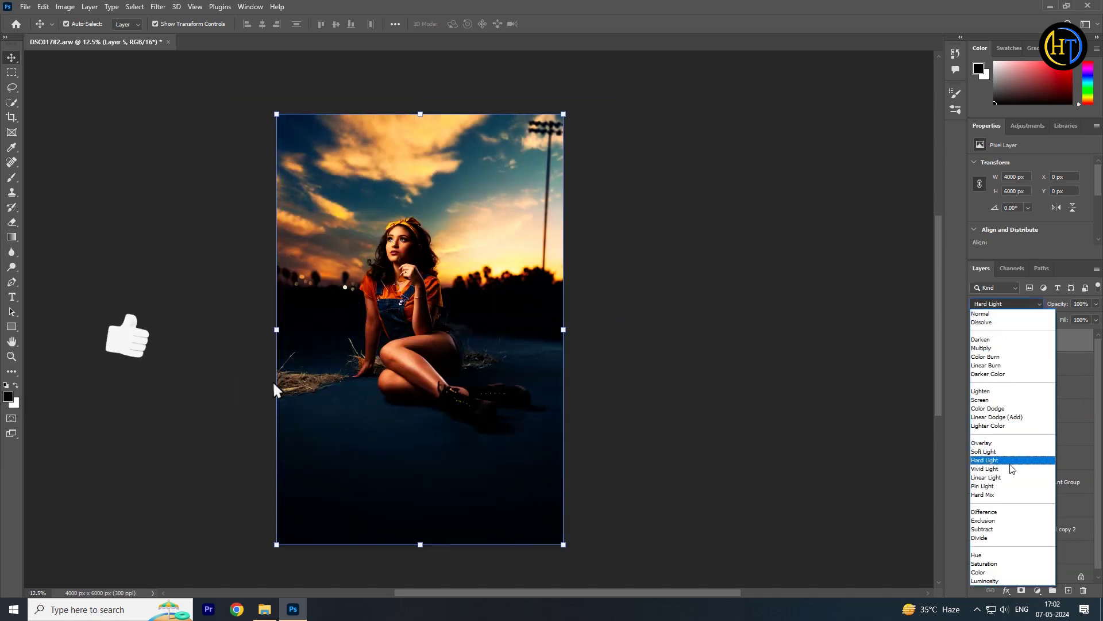
{"action": "left_click", "coordinate": [1009, 468]}
Sharpen the stamped layer with a High Pass filter at a radius of 1.5 pixels.
{"action": "left_click", "coordinate": [158, 6]}
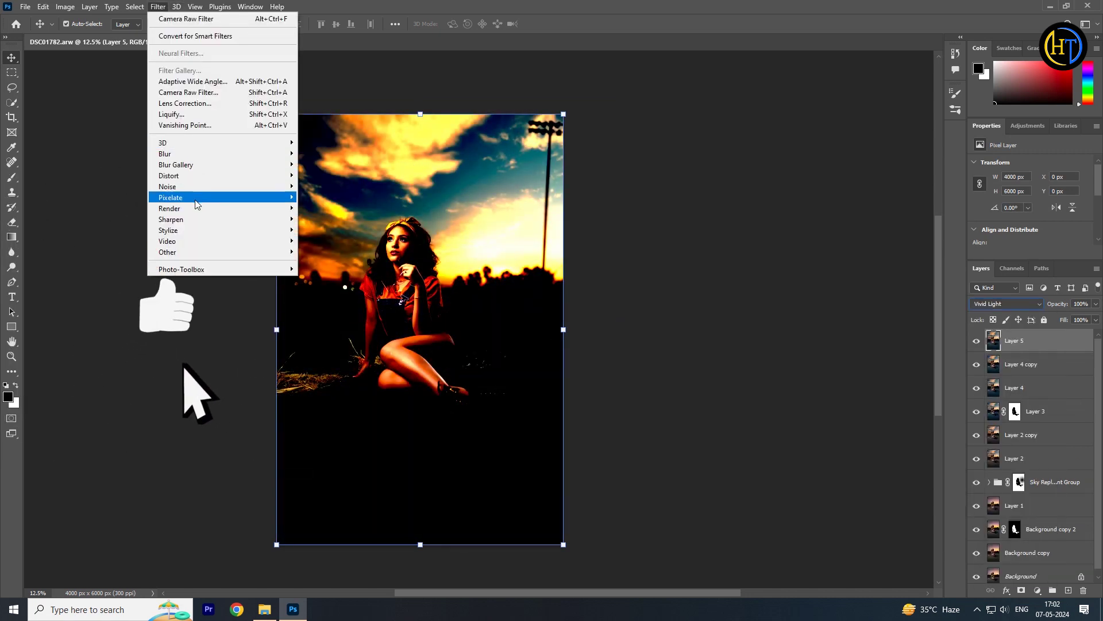
{"action": "mouse_move", "coordinate": [241, 252]}
{"action": "left_click", "coordinate": [318, 264]}
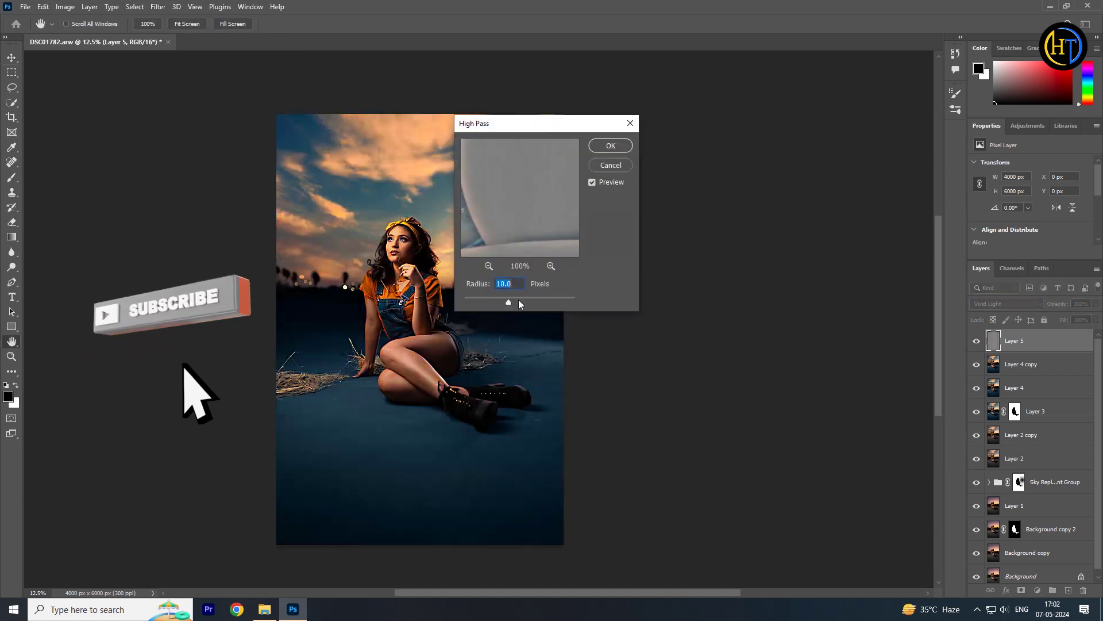
{"action": "type", "text": "1"}
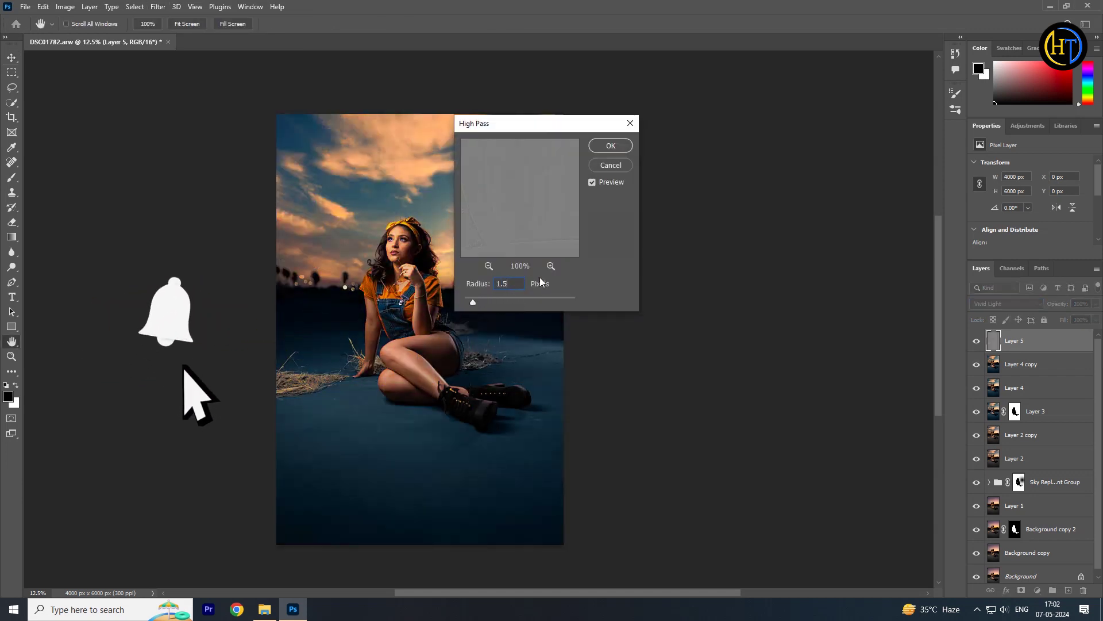
{"action": "left_click", "coordinate": [611, 146]}
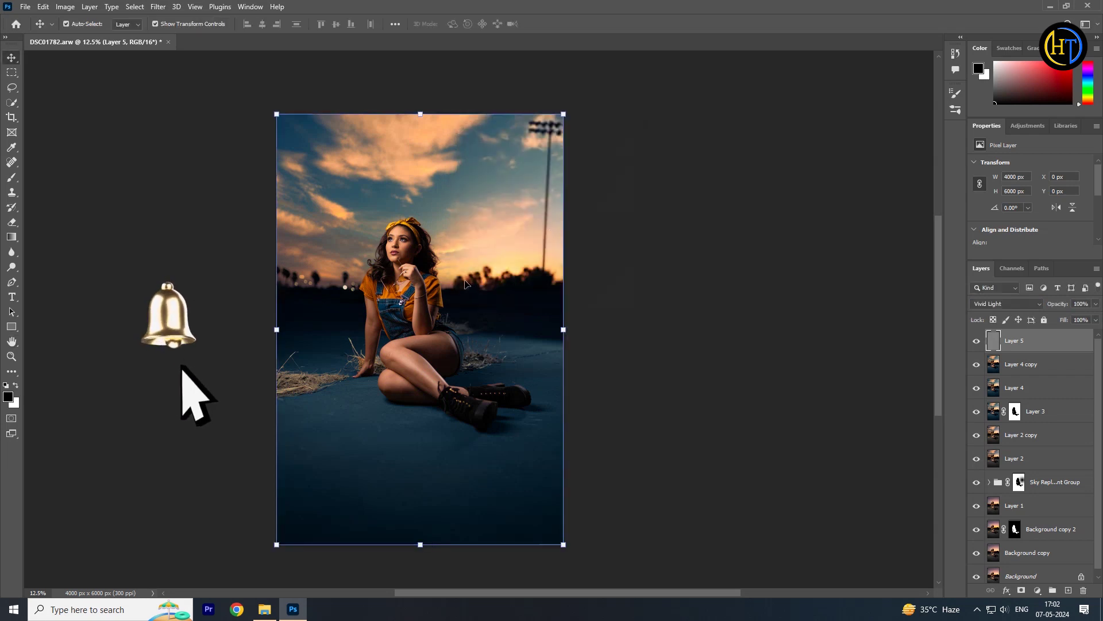
Examine the sharpening on the woman's face with Layer 5 hidden and shown, and view the whole photo again.
{"action": "left_click", "coordinate": [405, 254], "text": "ctrl"}
{"action": "left_click", "coordinate": [405, 255], "text": "ctrl"}
{"action": "left_click", "coordinate": [405, 254], "text": "ctrl"}
{"action": "left_click", "coordinate": [405, 255], "text": "ctrl"}
{"action": "left_click", "coordinate": [405, 254], "text": "ctrl"}
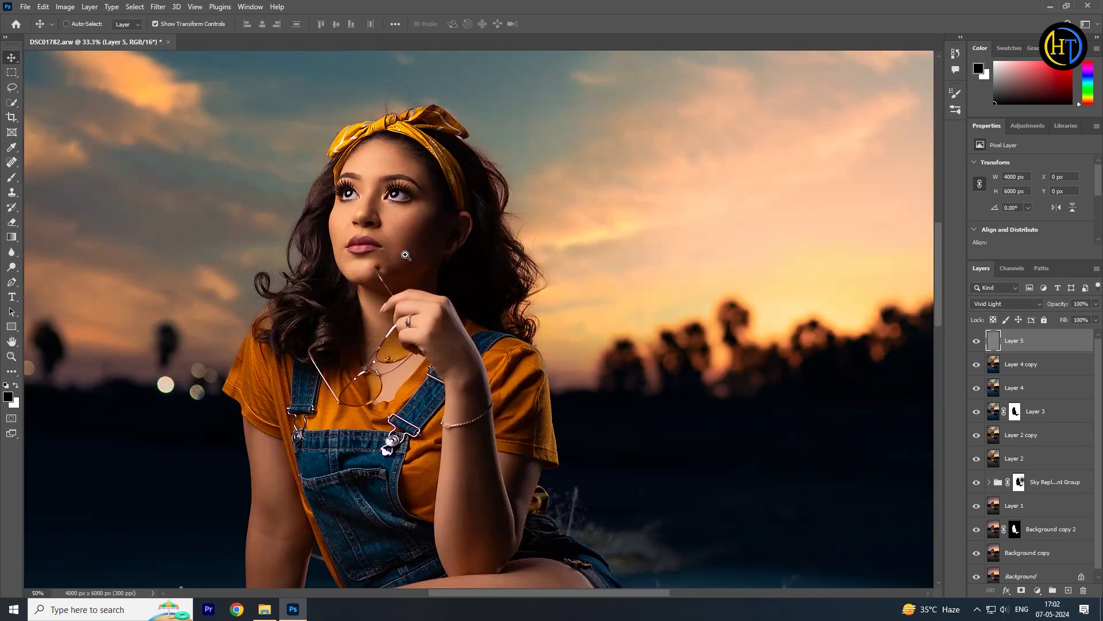
{"action": "left_click", "coordinate": [405, 255], "text": "ctrl"}
{"action": "left_click", "coordinate": [405, 254], "text": "ctrl"}
{"action": "left_click_drag", "start_coordinate": [405, 248], "coordinate": [439, 311]}
{"action": "left_click", "coordinate": [976, 342]}
{"action": "left_click", "coordinate": [976, 341]}
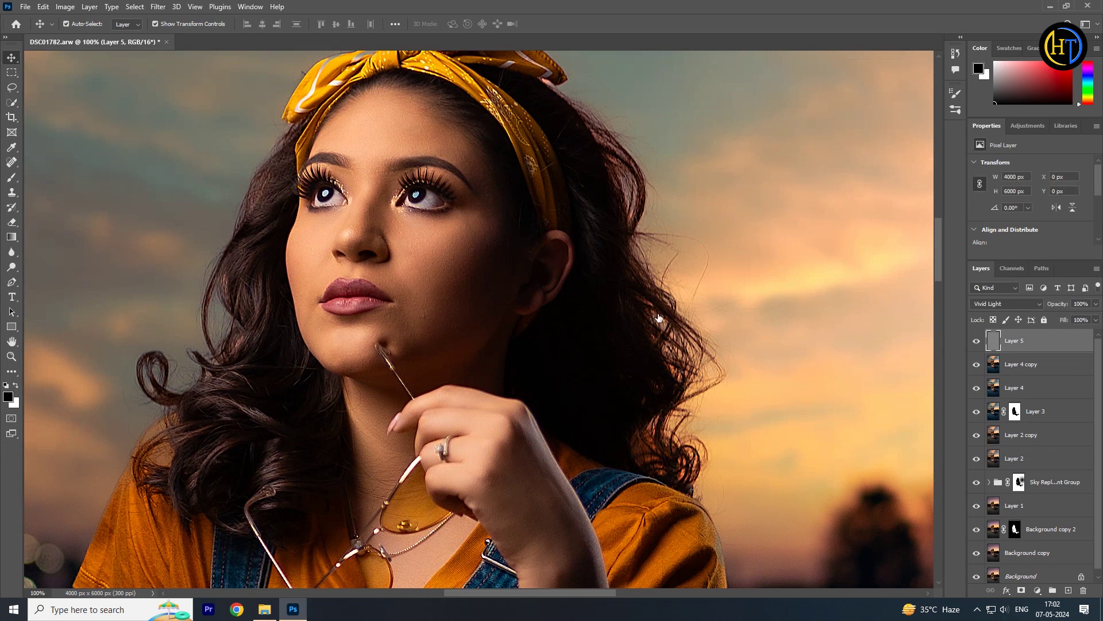
{"action": "left_click", "coordinate": [630, 273], "text": "alt"}
{"action": "left_click", "coordinate": [630, 272], "text": "alt"}
{"action": "left_click", "coordinate": [630, 273], "text": "alt"}
{"action": "left_click", "coordinate": [629, 272], "text": "alt"}
{"action": "left_click_drag", "start_coordinate": [786, 431], "coordinate": [592, 390]}
{"action": "left_click", "coordinate": [711, 401], "text": "alt"}
{"action": "left_click", "coordinate": [667, 386], "text": "alt"}
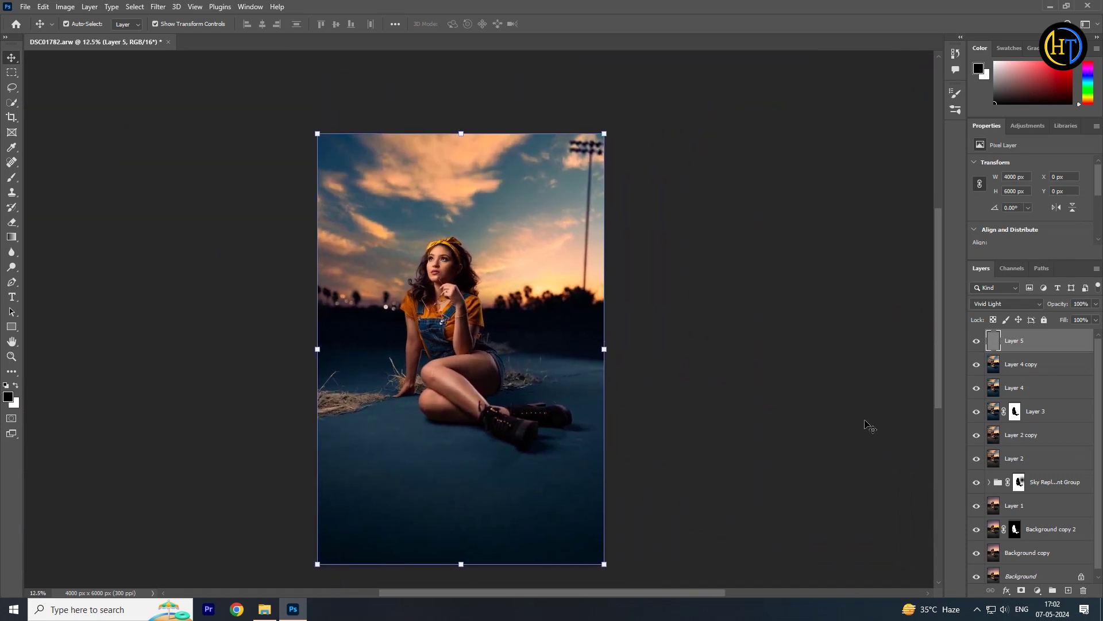
{"action": "scroll", "coordinate": [870, 427], "scroll_direction": "down", "scroll_amount": 1}
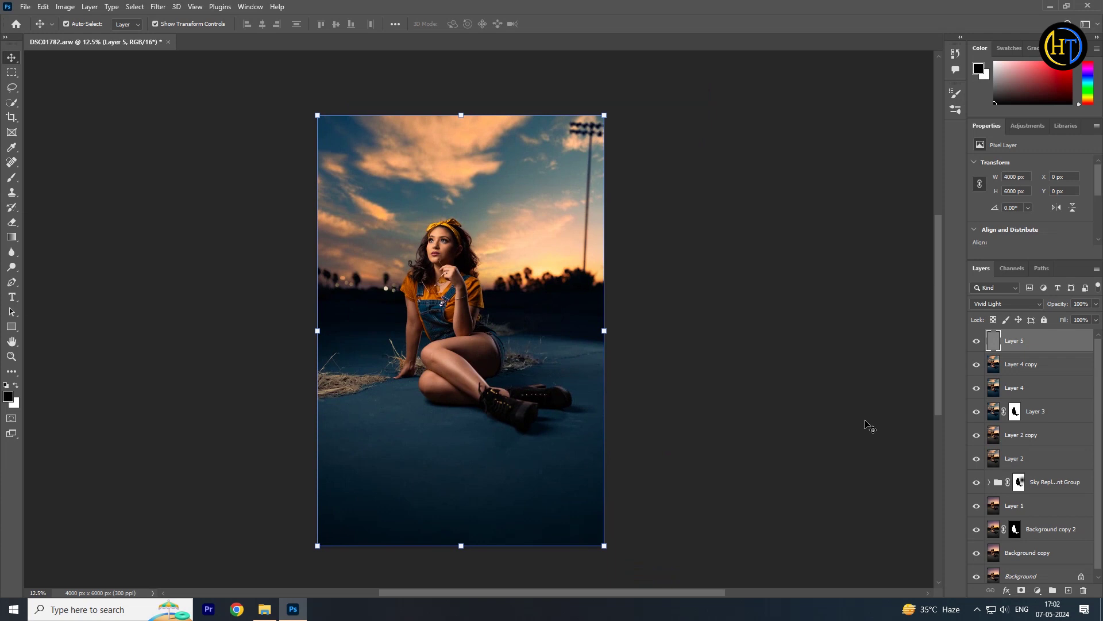
Save a copy of the photo to the Desktop as the JPEG "DSC01782 copy" at maximum quality 12, Baseline ("Standard").
{"action": "left_click", "coordinate": [26, 7]}
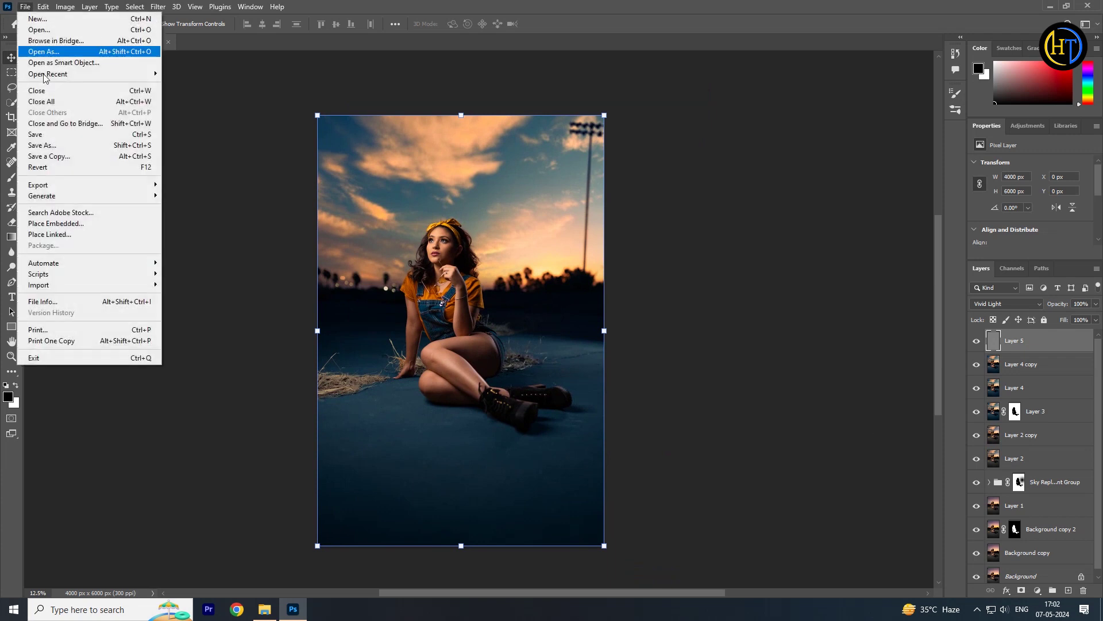
{"action": "left_click", "coordinate": [62, 157]}
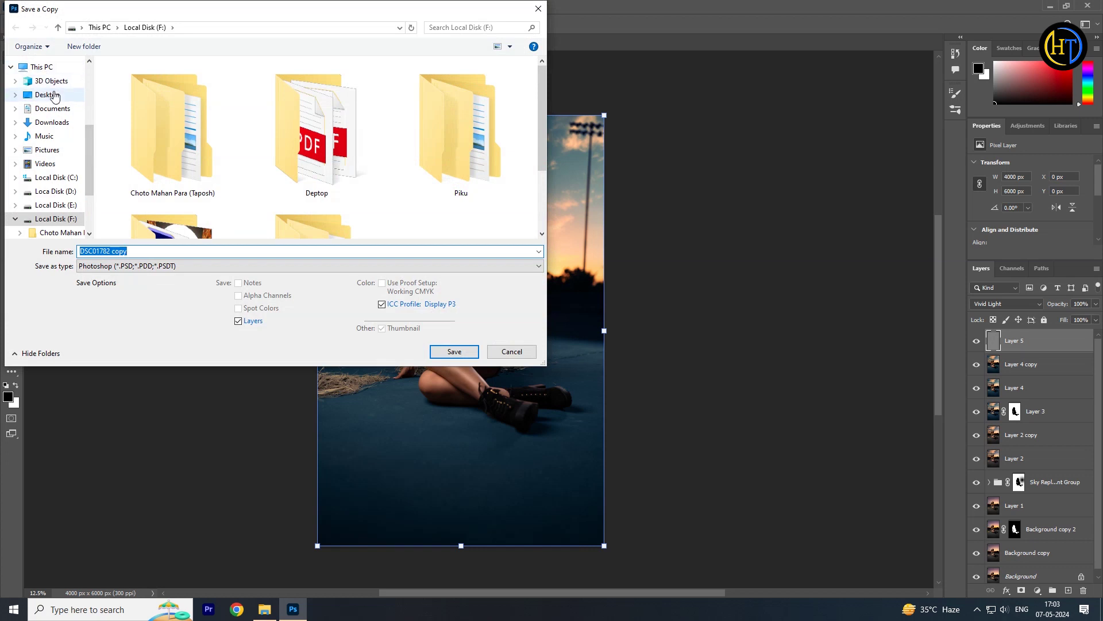
{"action": "left_click", "coordinate": [51, 95]}
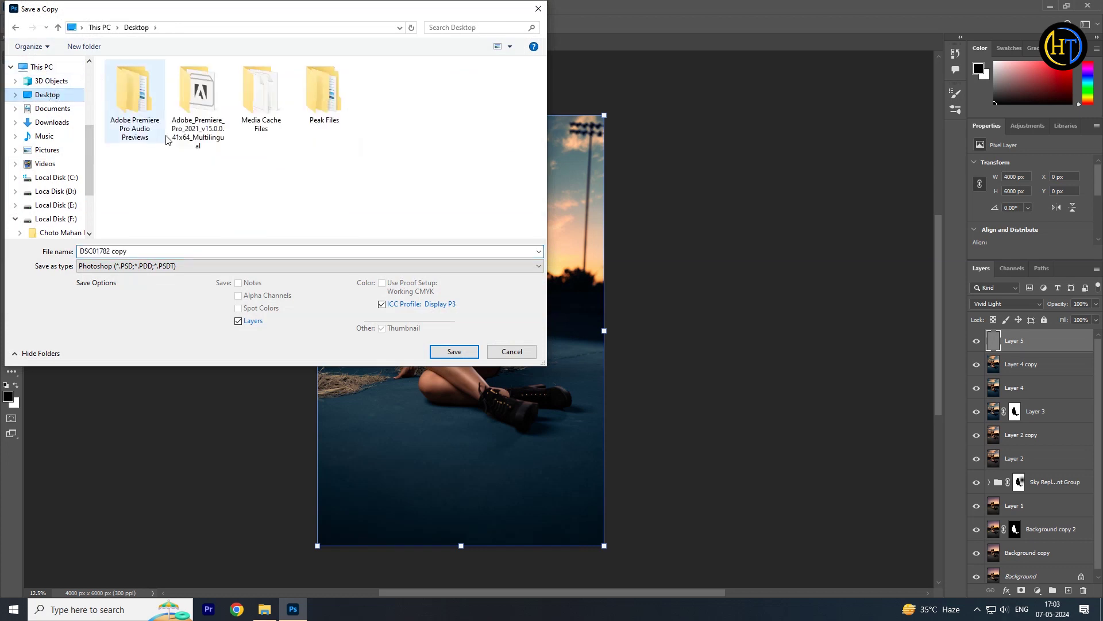
{"action": "left_click", "coordinate": [188, 265]}
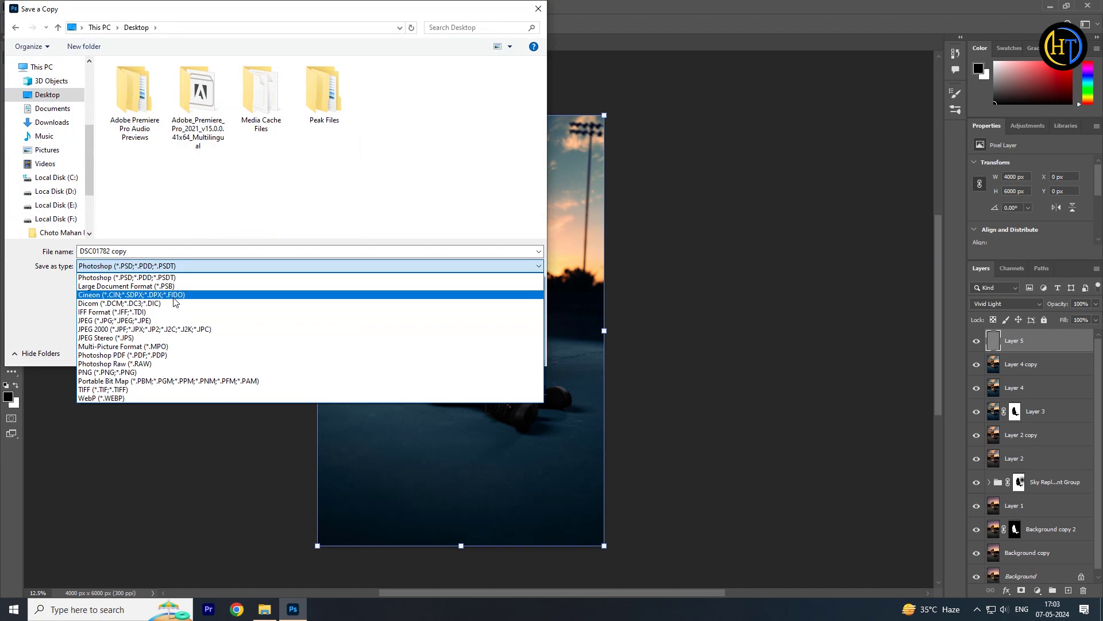
{"action": "left_click", "coordinate": [202, 320]}
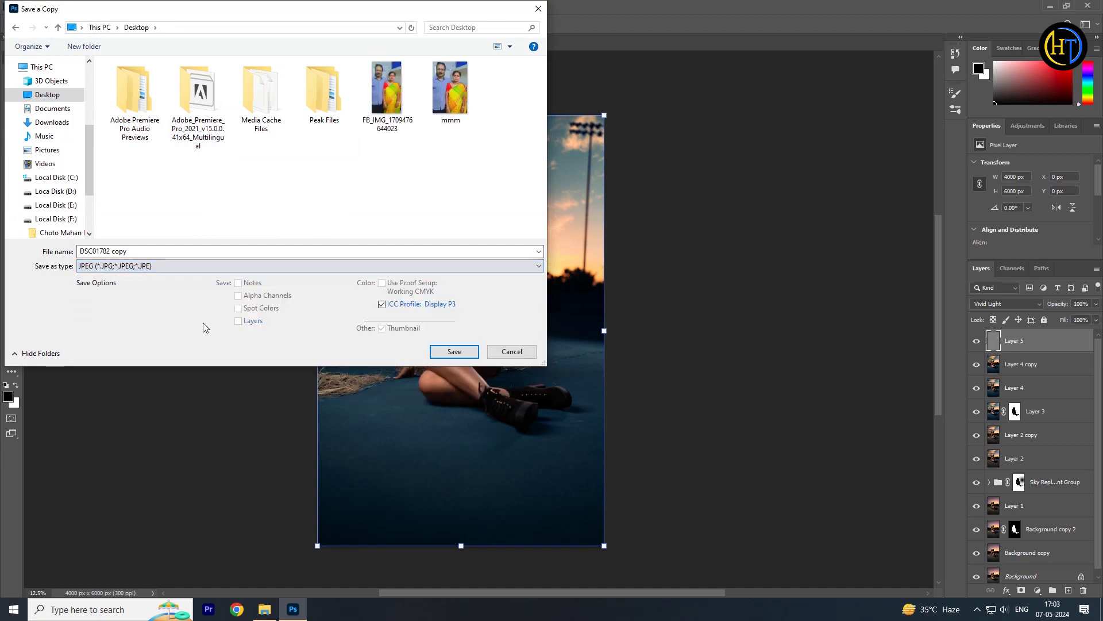
{"action": "left_click", "coordinate": [454, 351]}
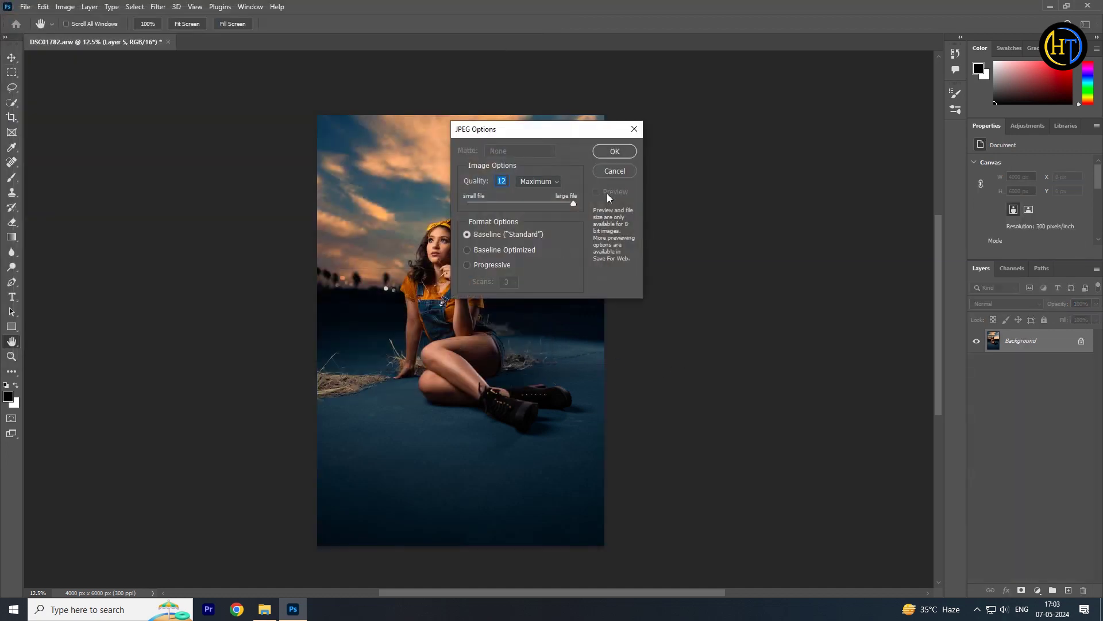
{"action": "left_click", "coordinate": [614, 151]}
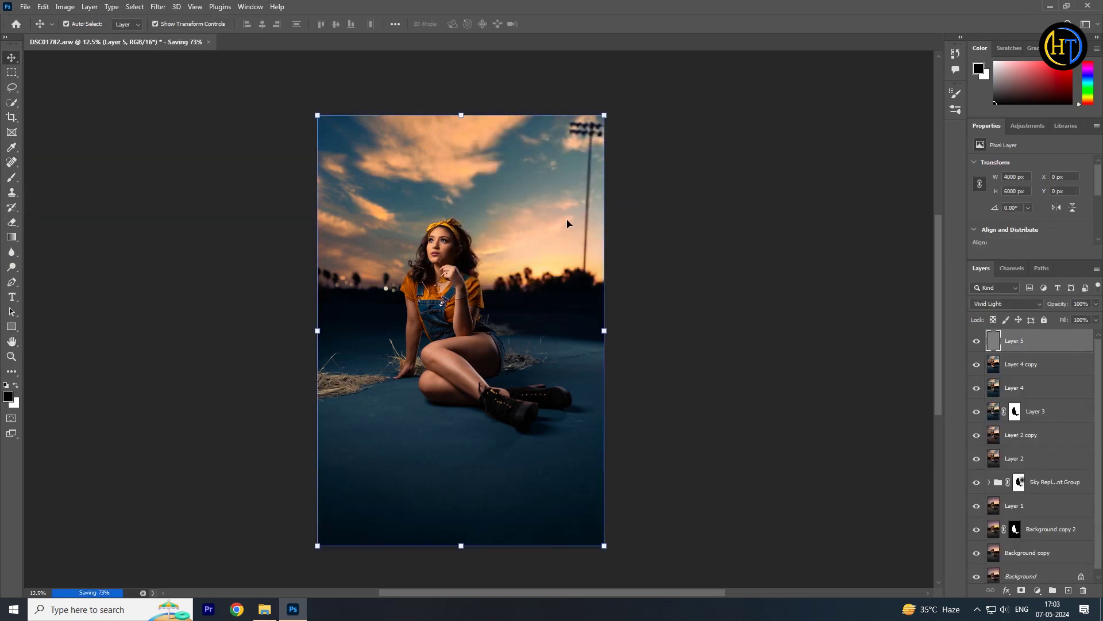